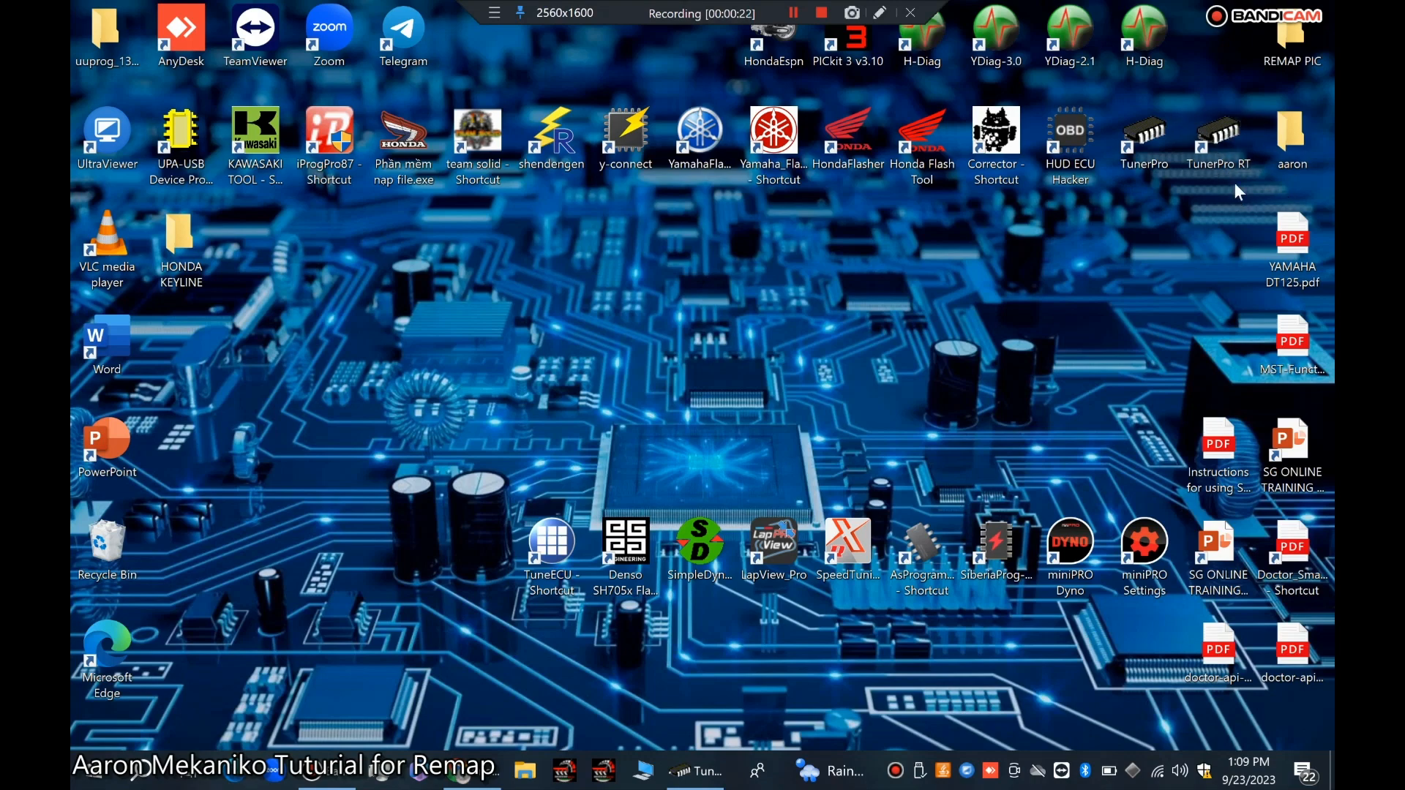
Step: Launch TunerPro RT and start opening a bin file, browsing to Documents > remap > honda > BIN+XDF SHINDENGEN
double_click(1211, 141)
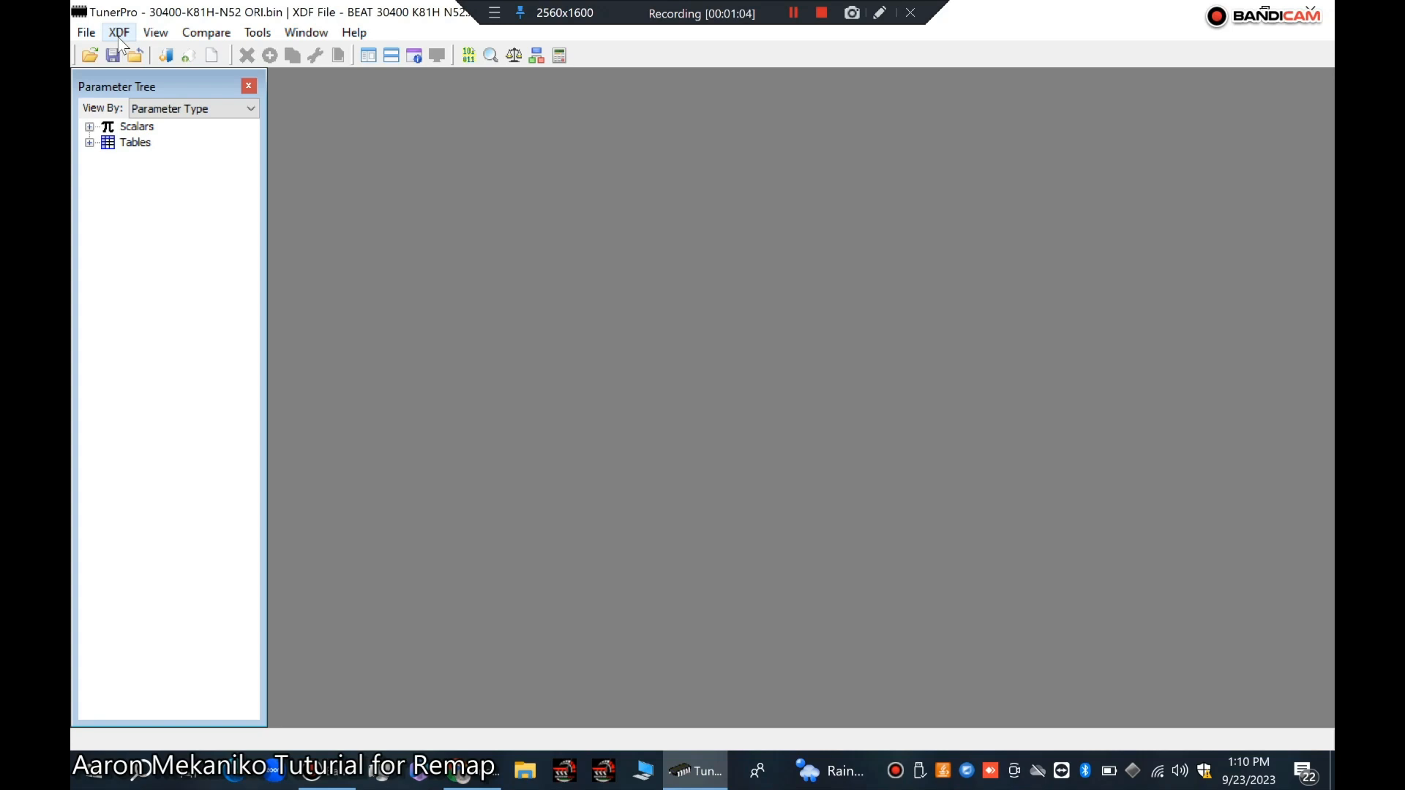
click(80, 34)
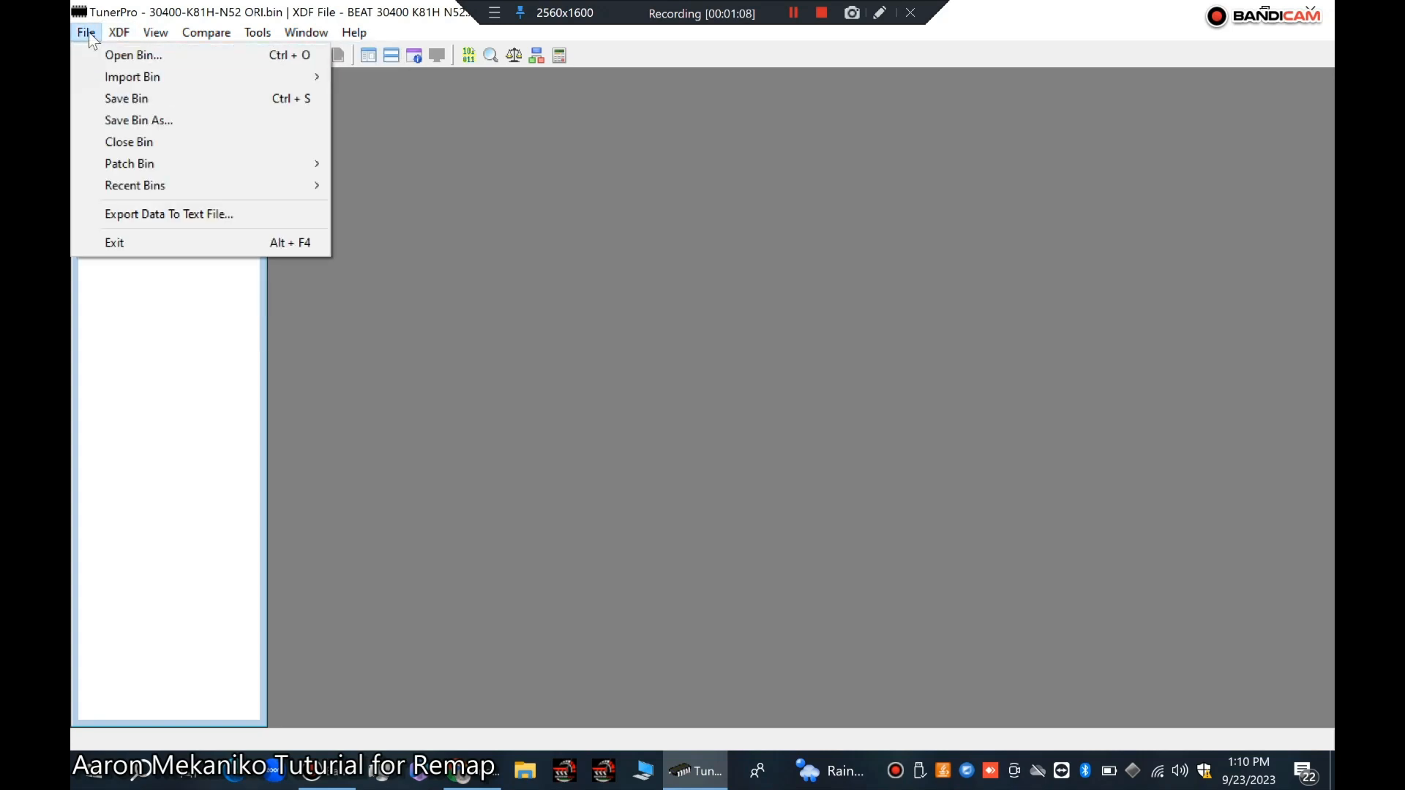
click(126, 57)
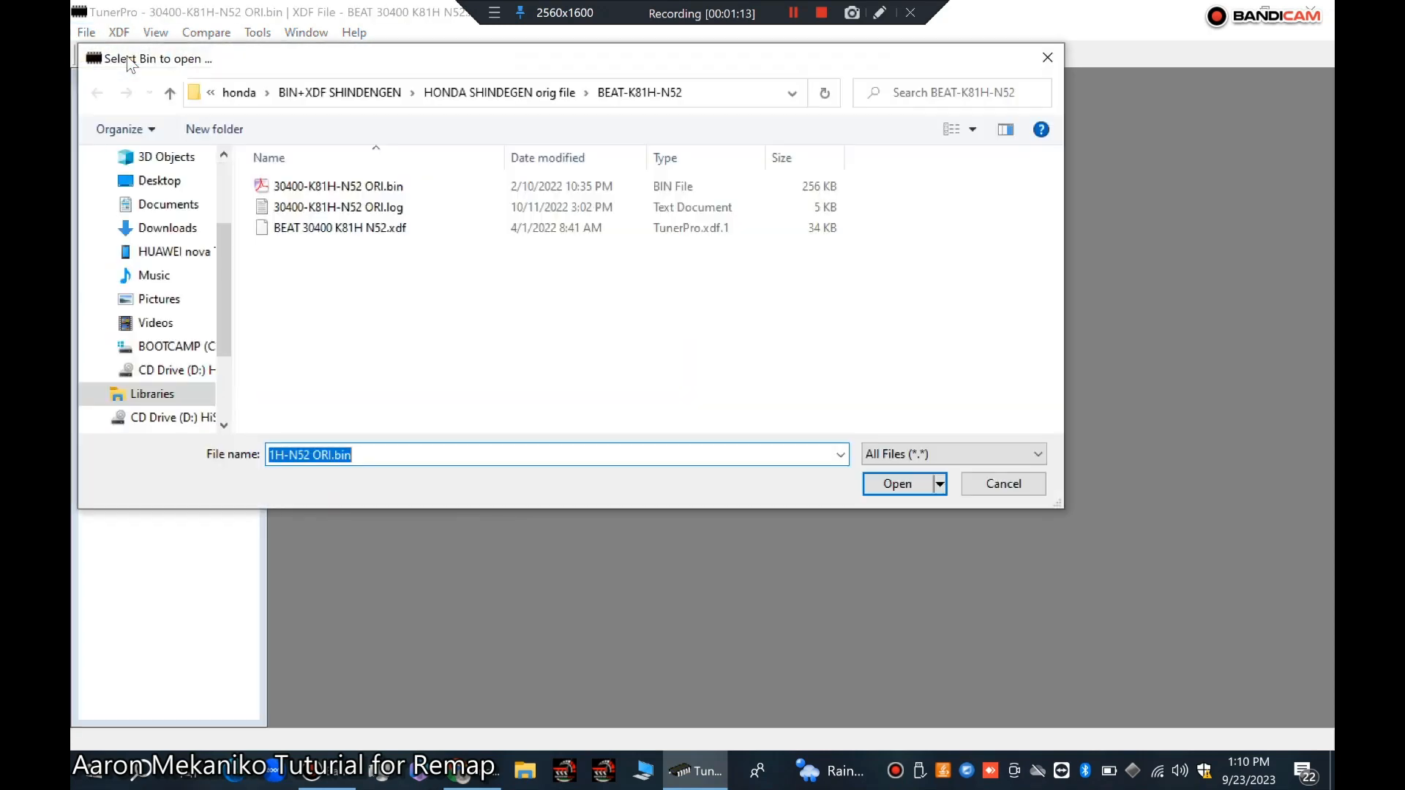
click(170, 206)
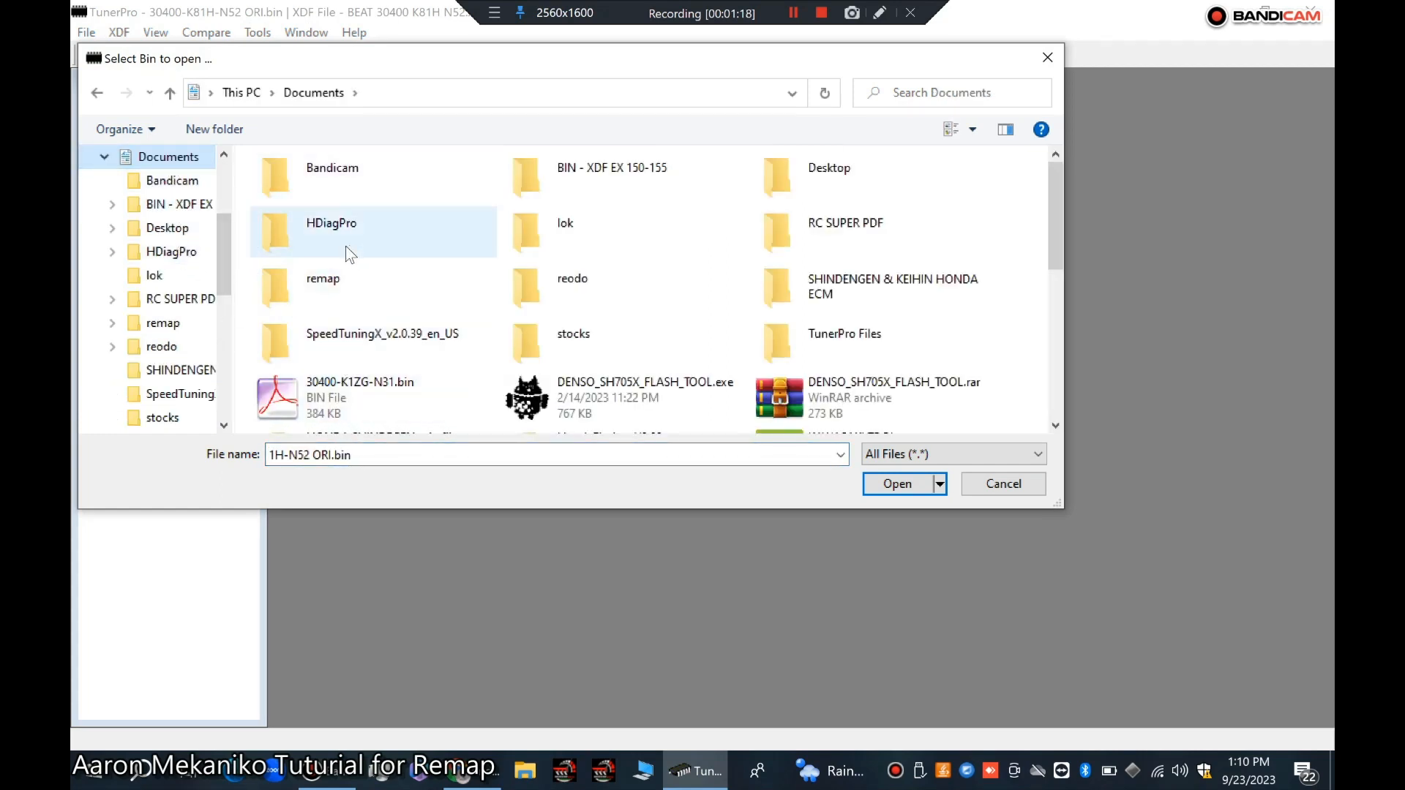
double_click(322, 295)
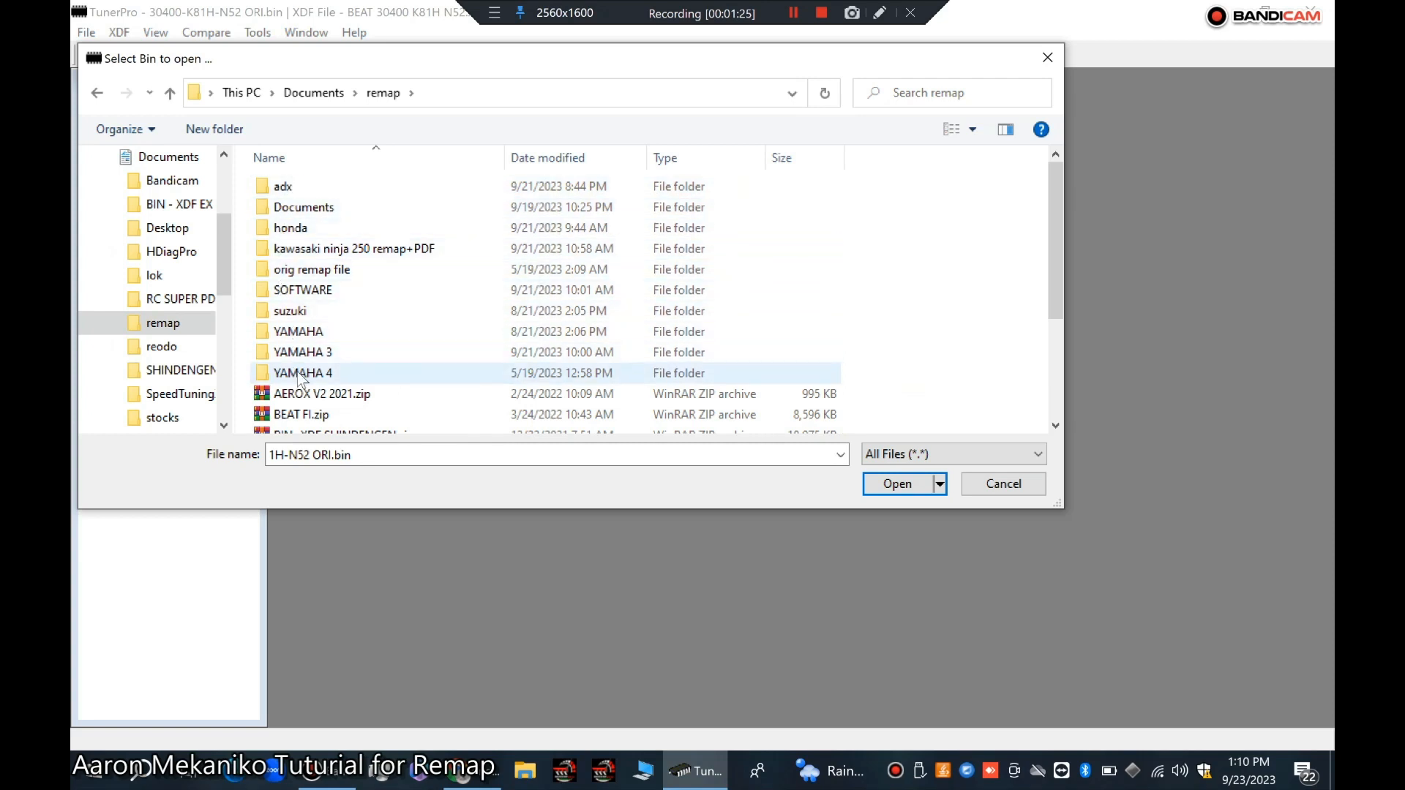
click(289, 232)
double_click(289, 233)
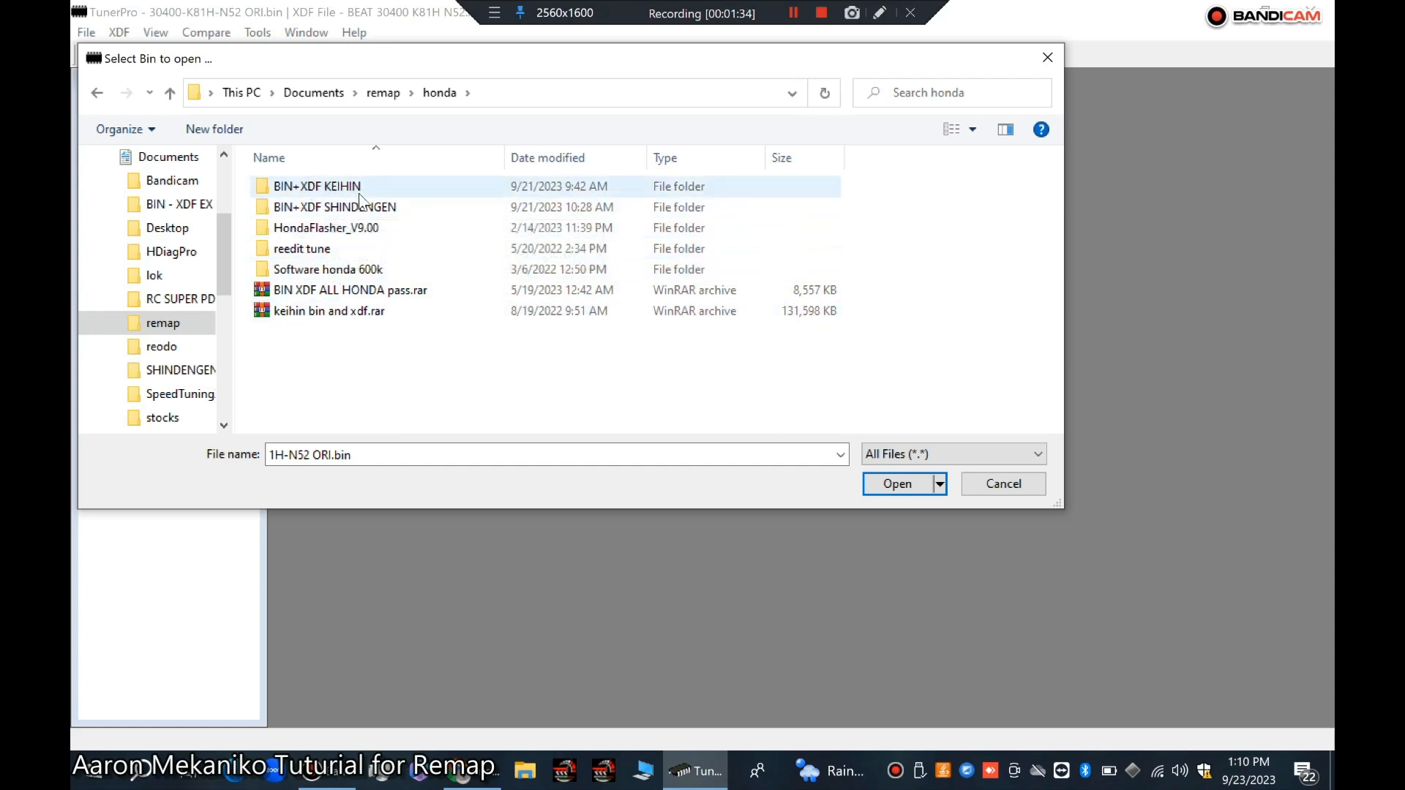
double_click(310, 211)
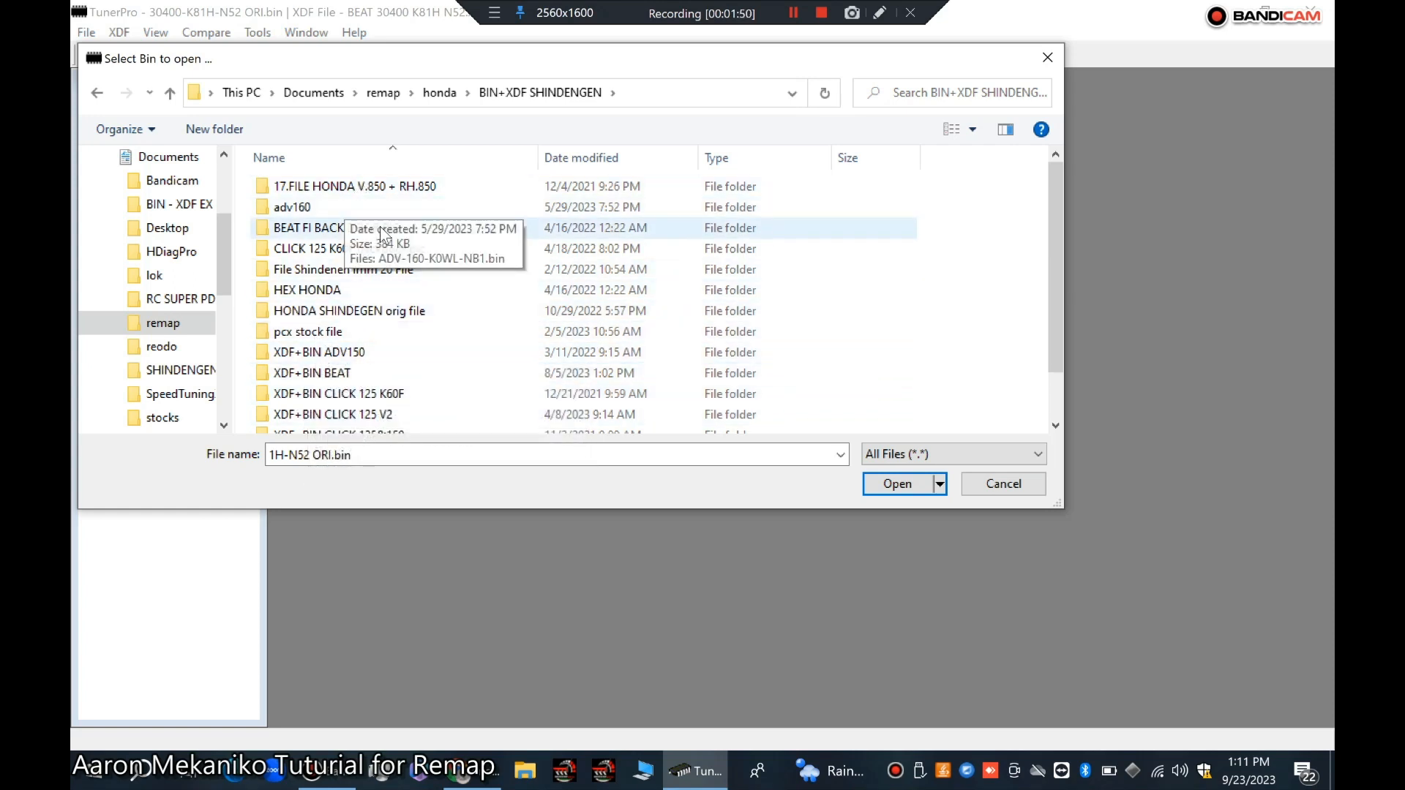
click(357, 196)
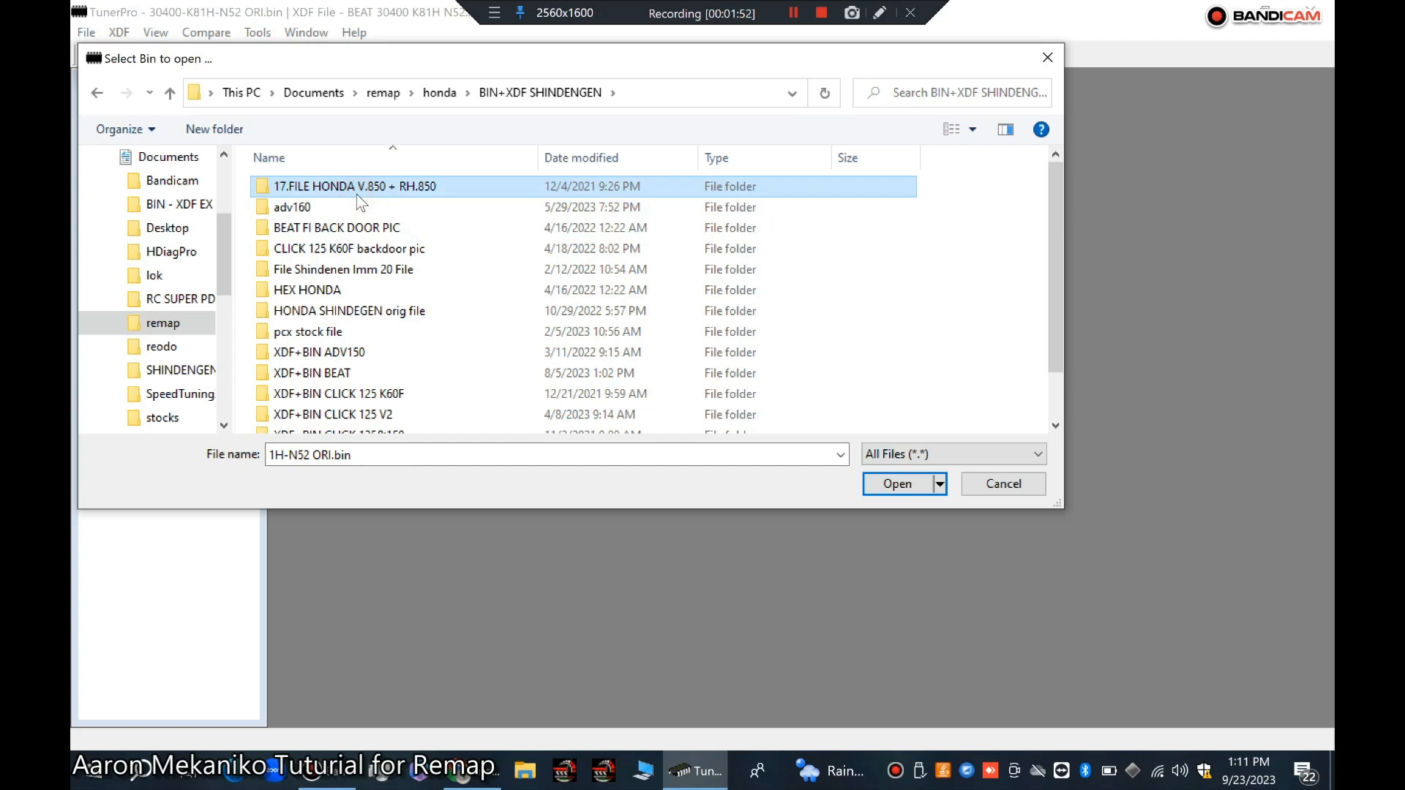
double_click(349, 192)
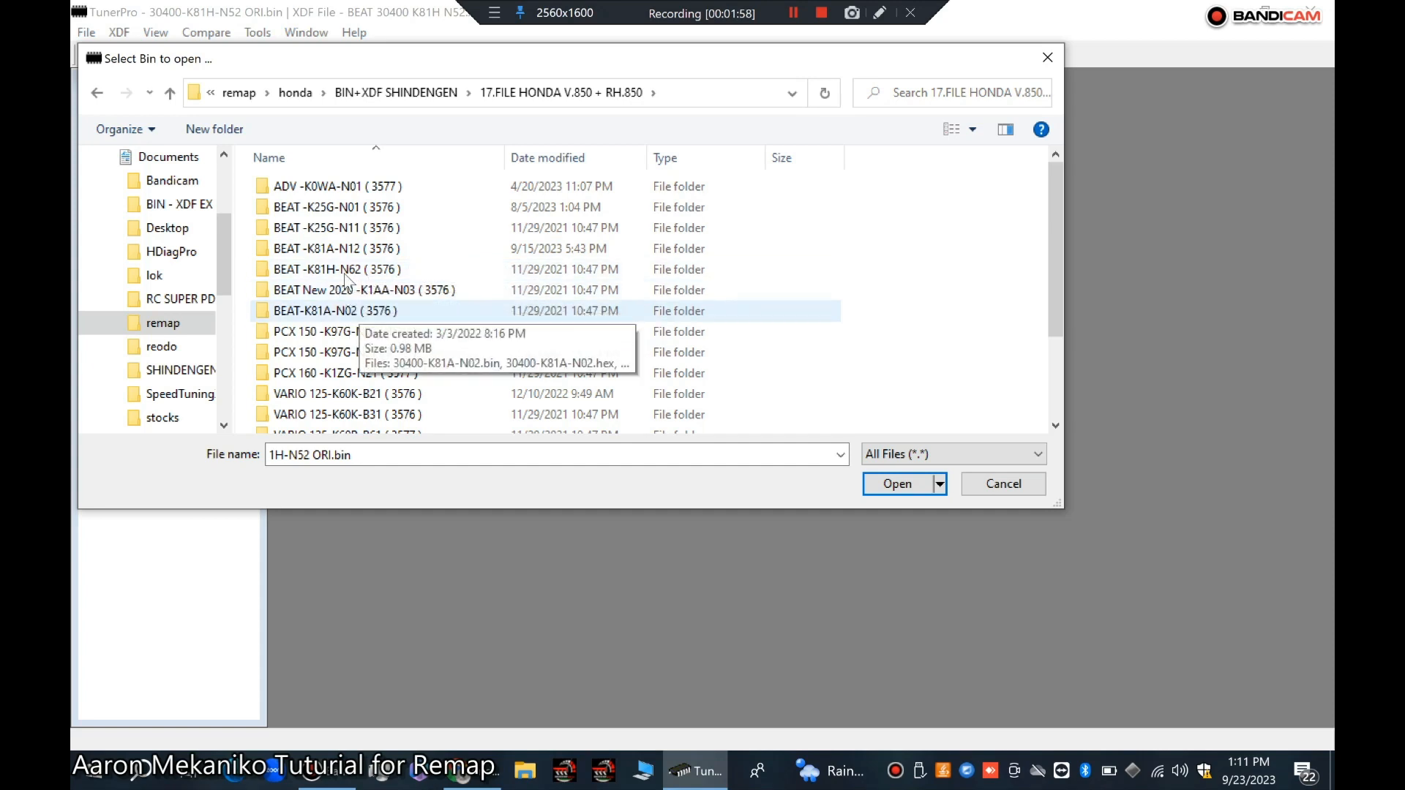
click(170, 91)
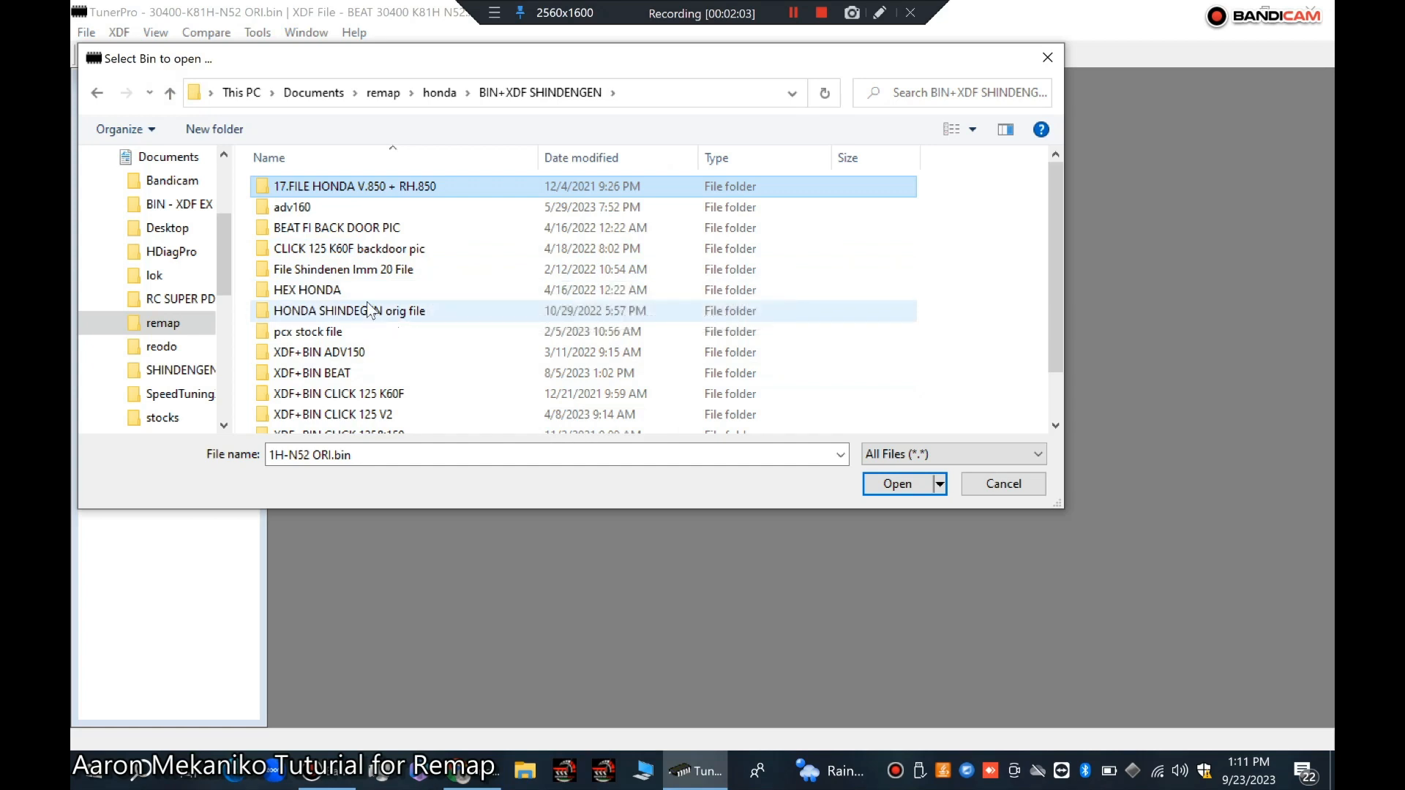
click(366, 271)
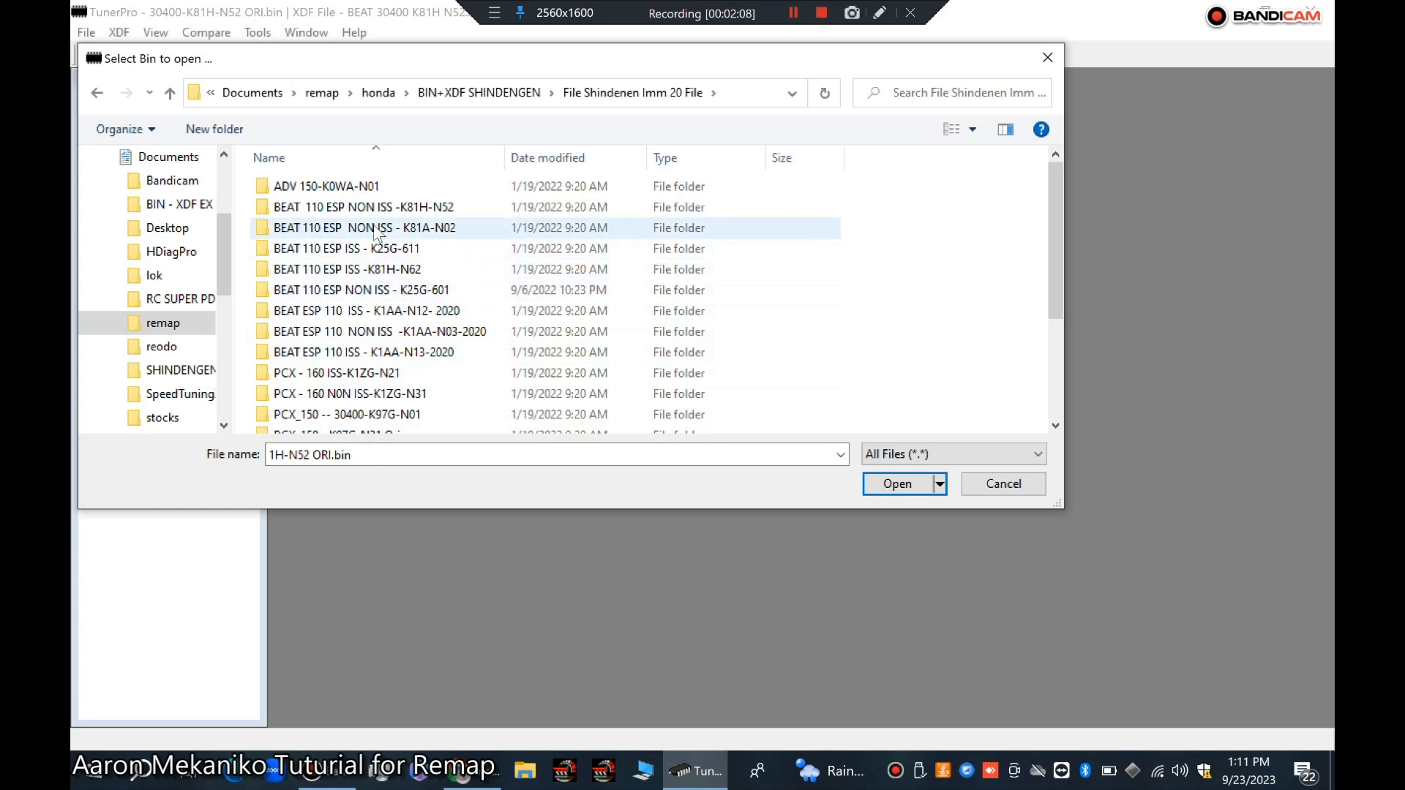
click(171, 93)
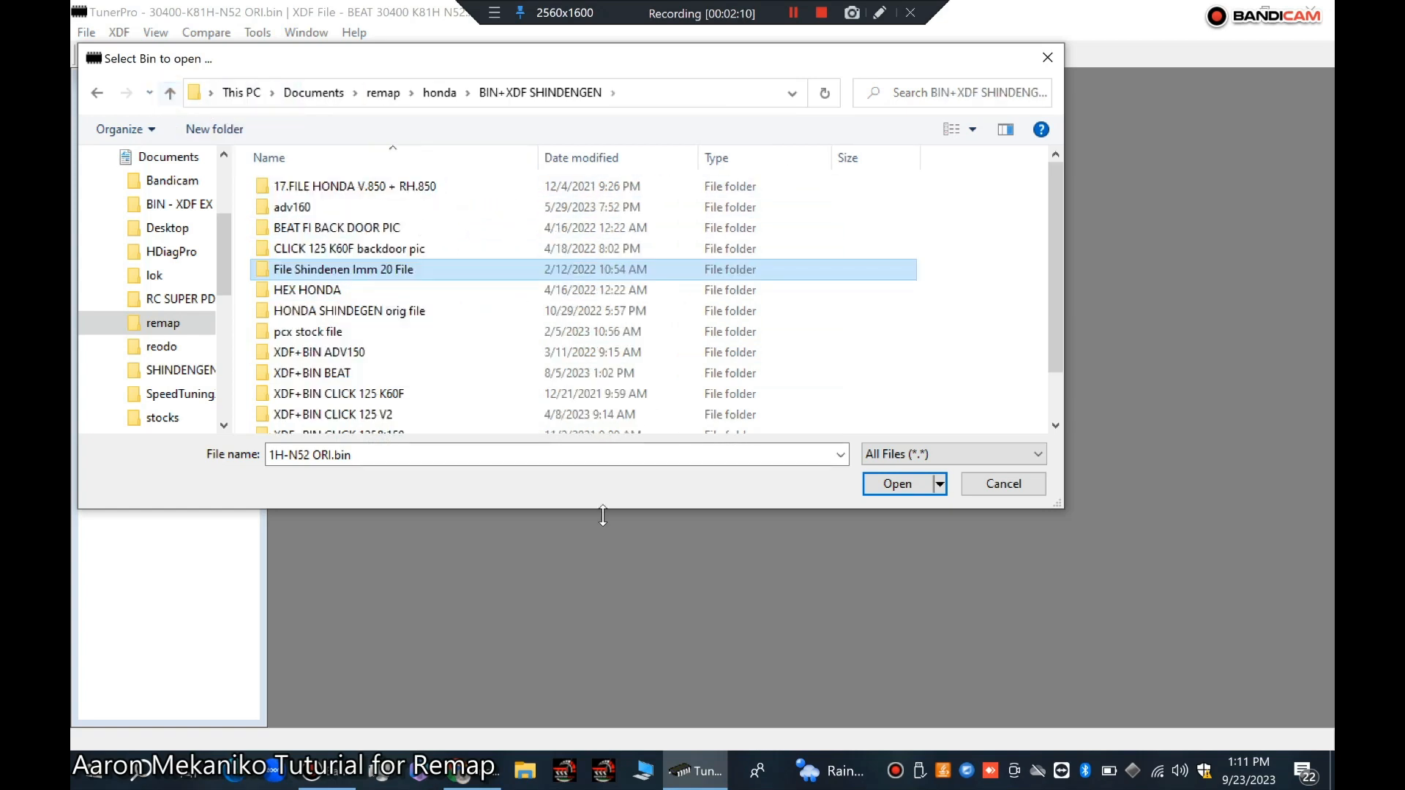
Step: Open 30400-K81H-N52 ORI.bin from the HONDA SHINDEGEN orig file > BEAT-K81H-N52 folder
double_click(370, 312)
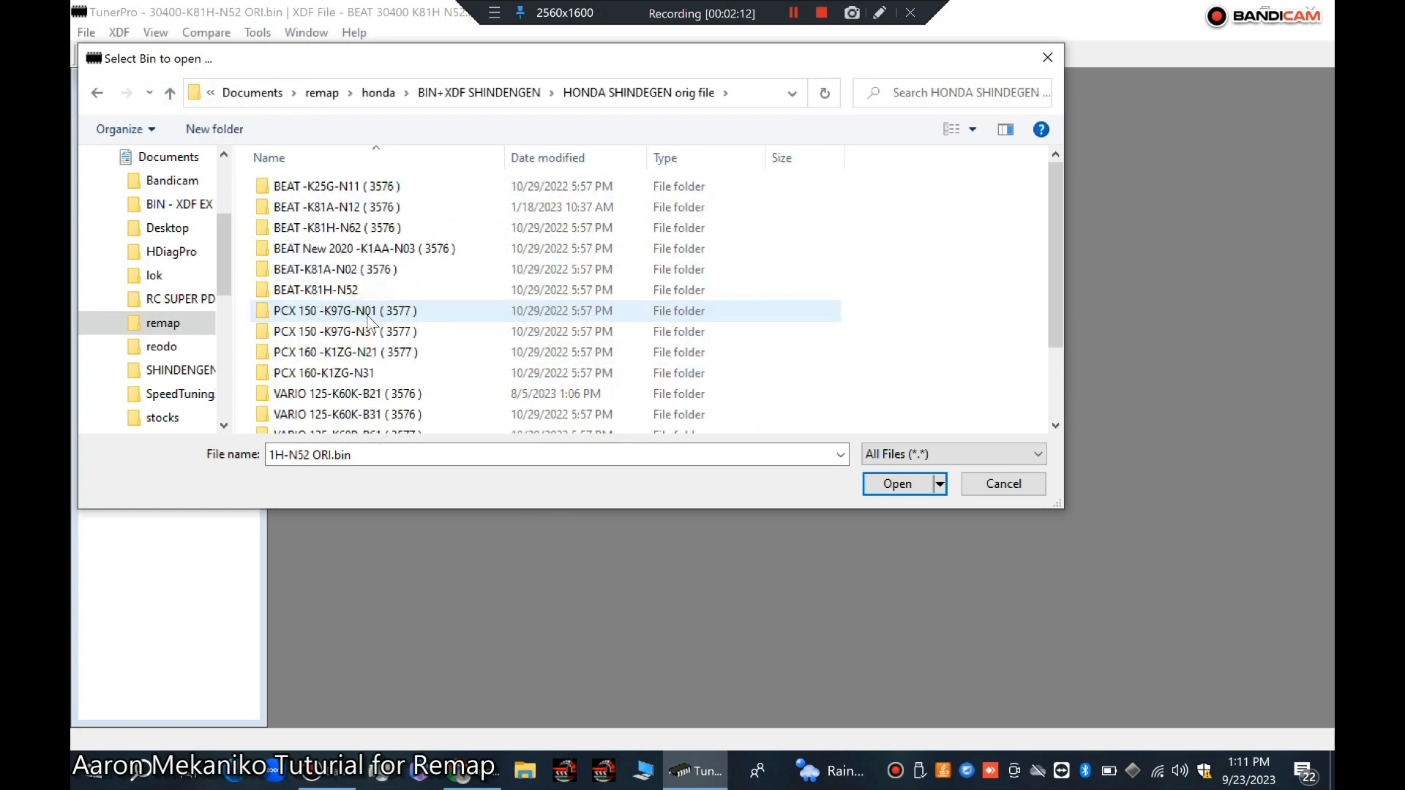
click(368, 313)
double_click(368, 314)
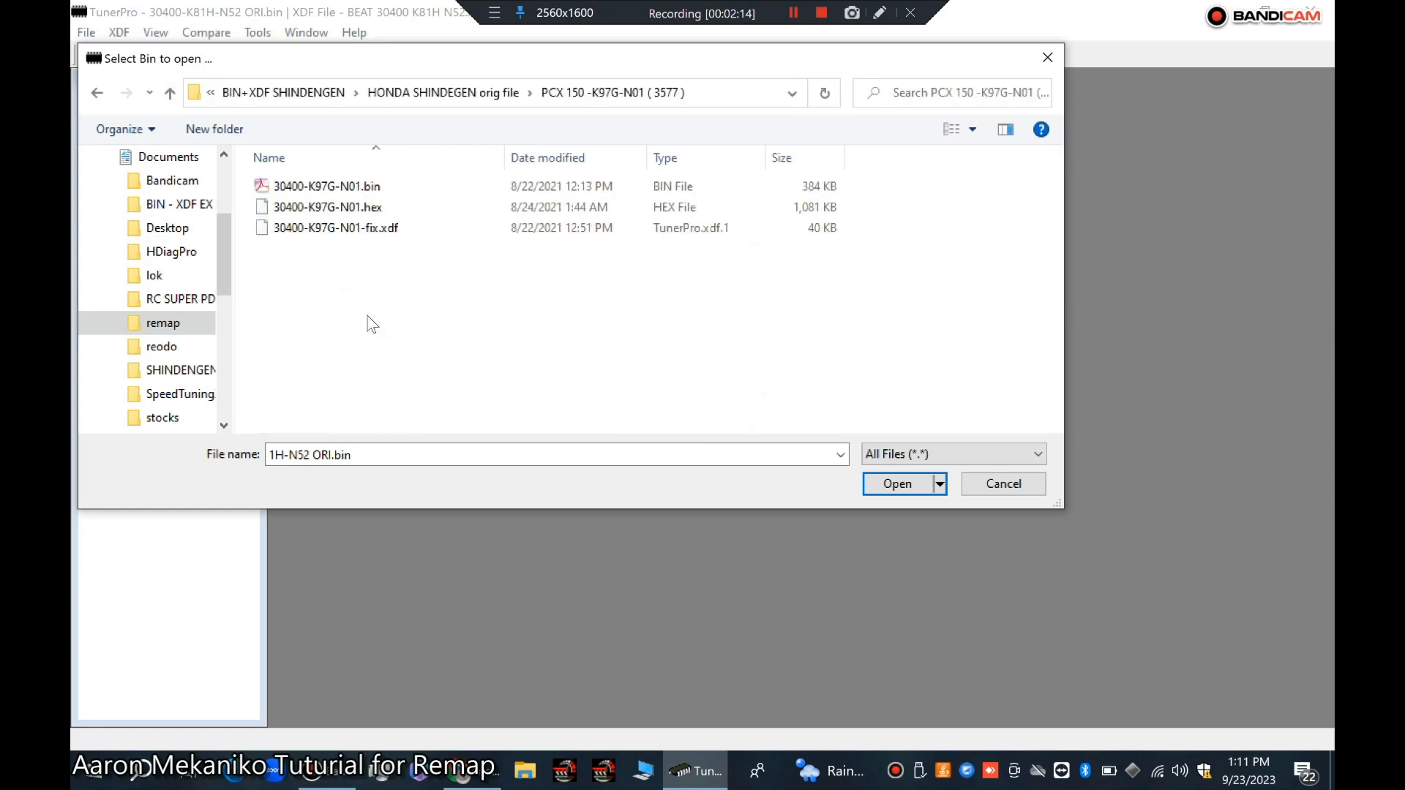
click(168, 92)
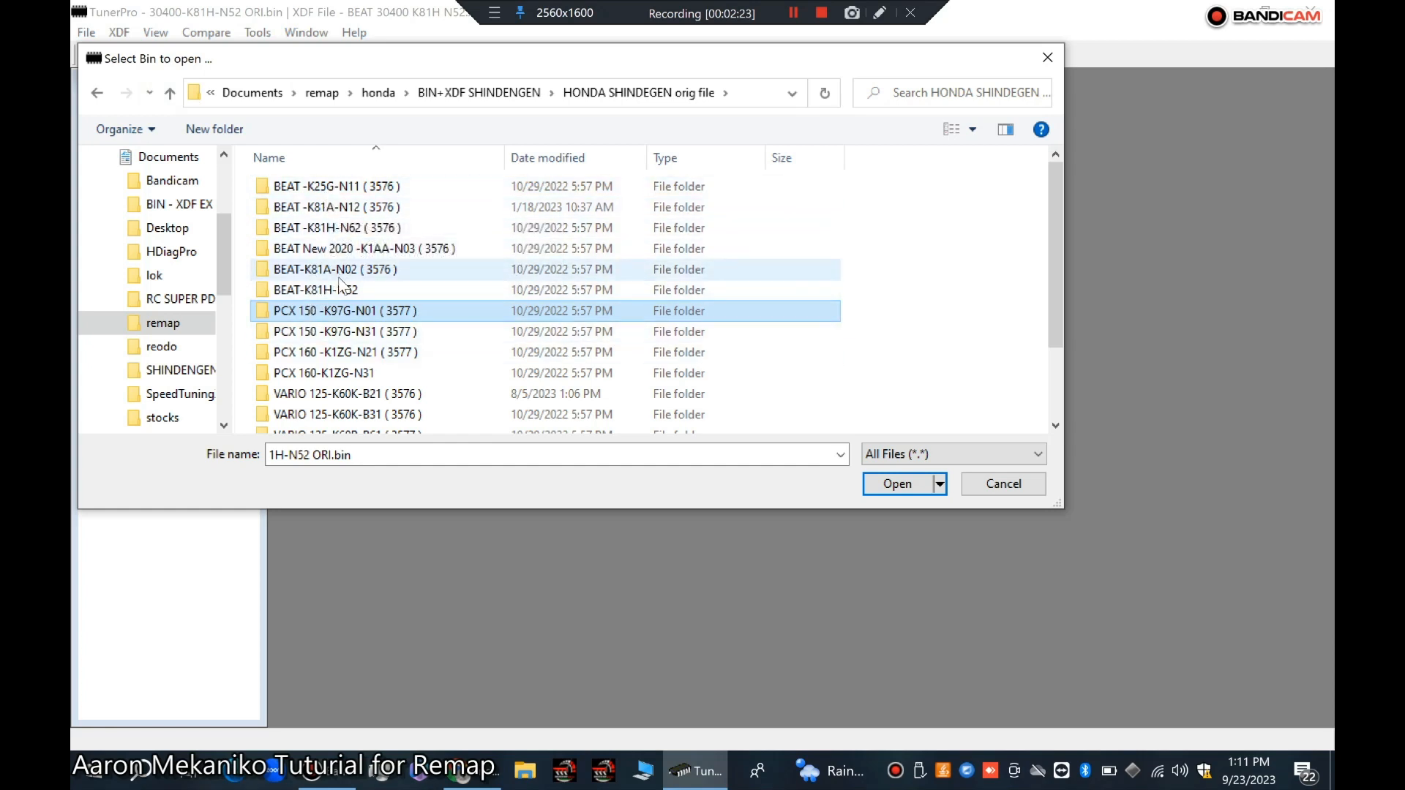
click(312, 289)
double_click(312, 290)
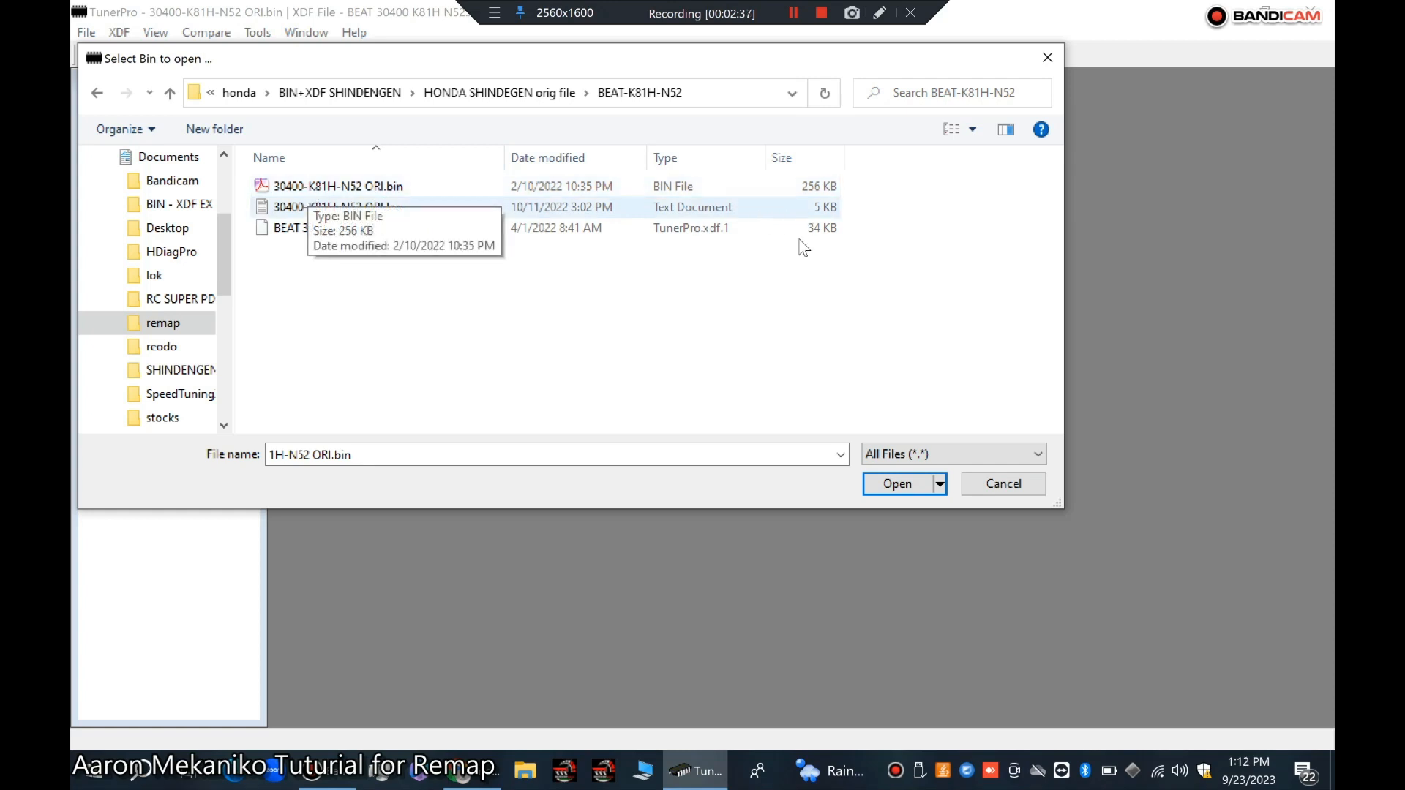
click(387, 183)
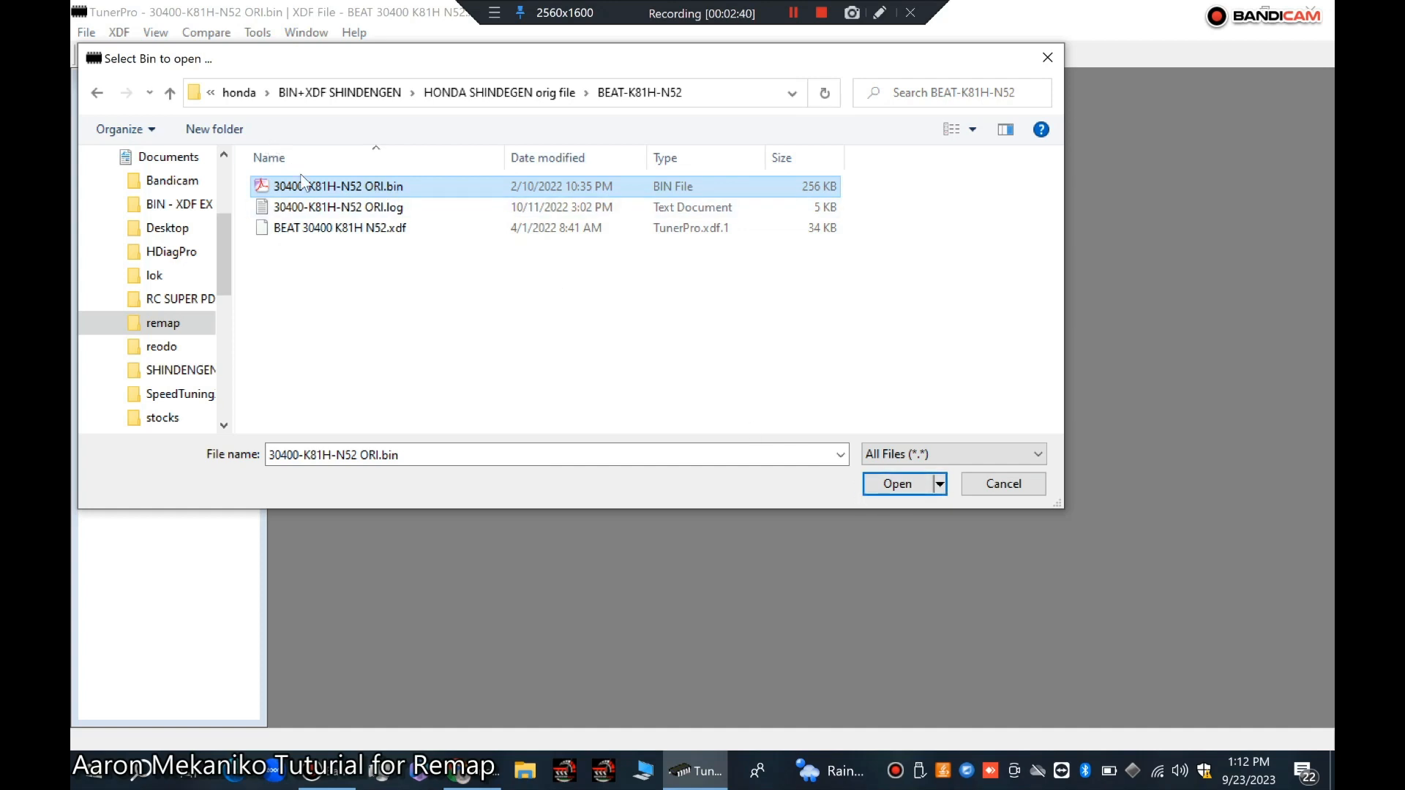
double_click(314, 187)
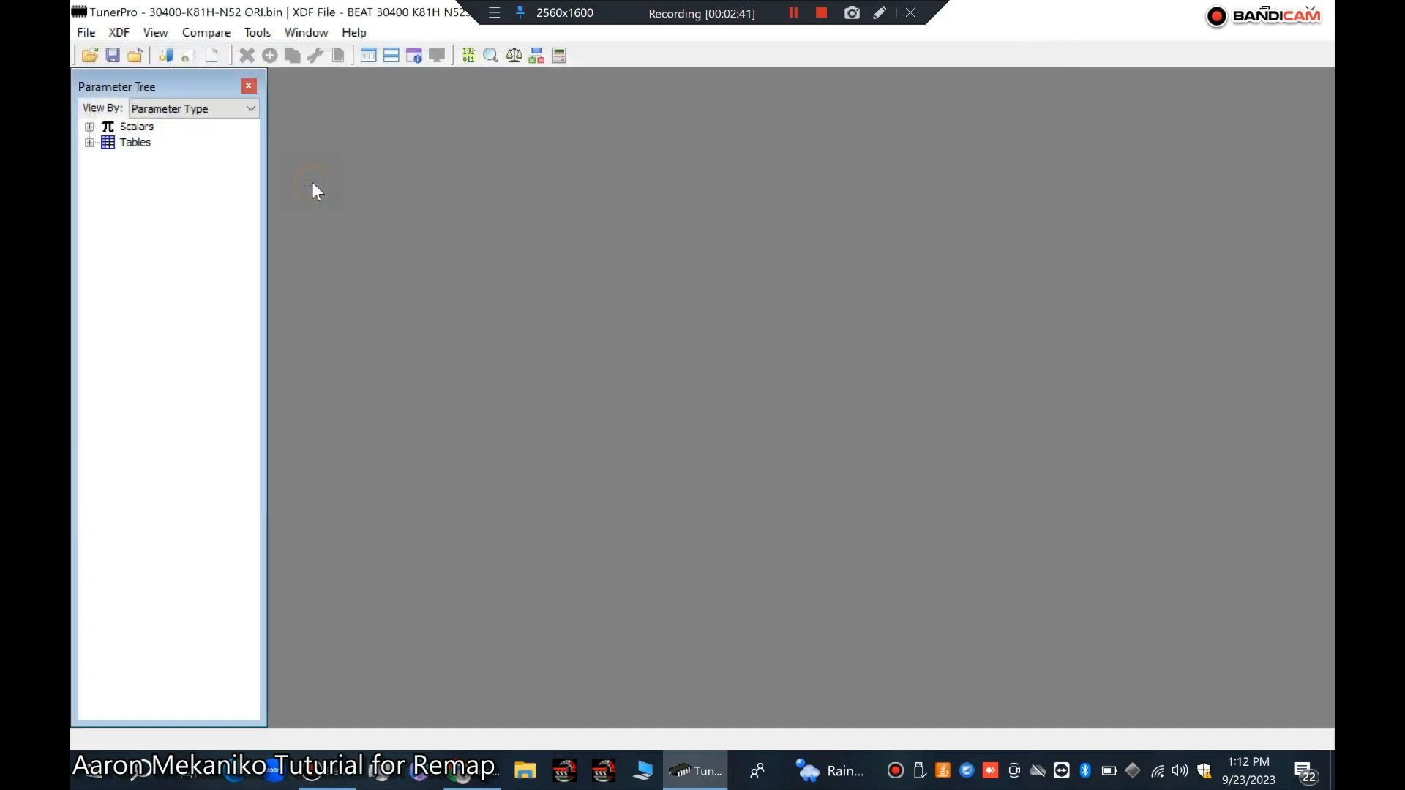
Step: Start loading an XDF definition and browse to Documents > remap > honda > BIN+XDF SHINDENGEN
click(112, 34)
click(153, 58)
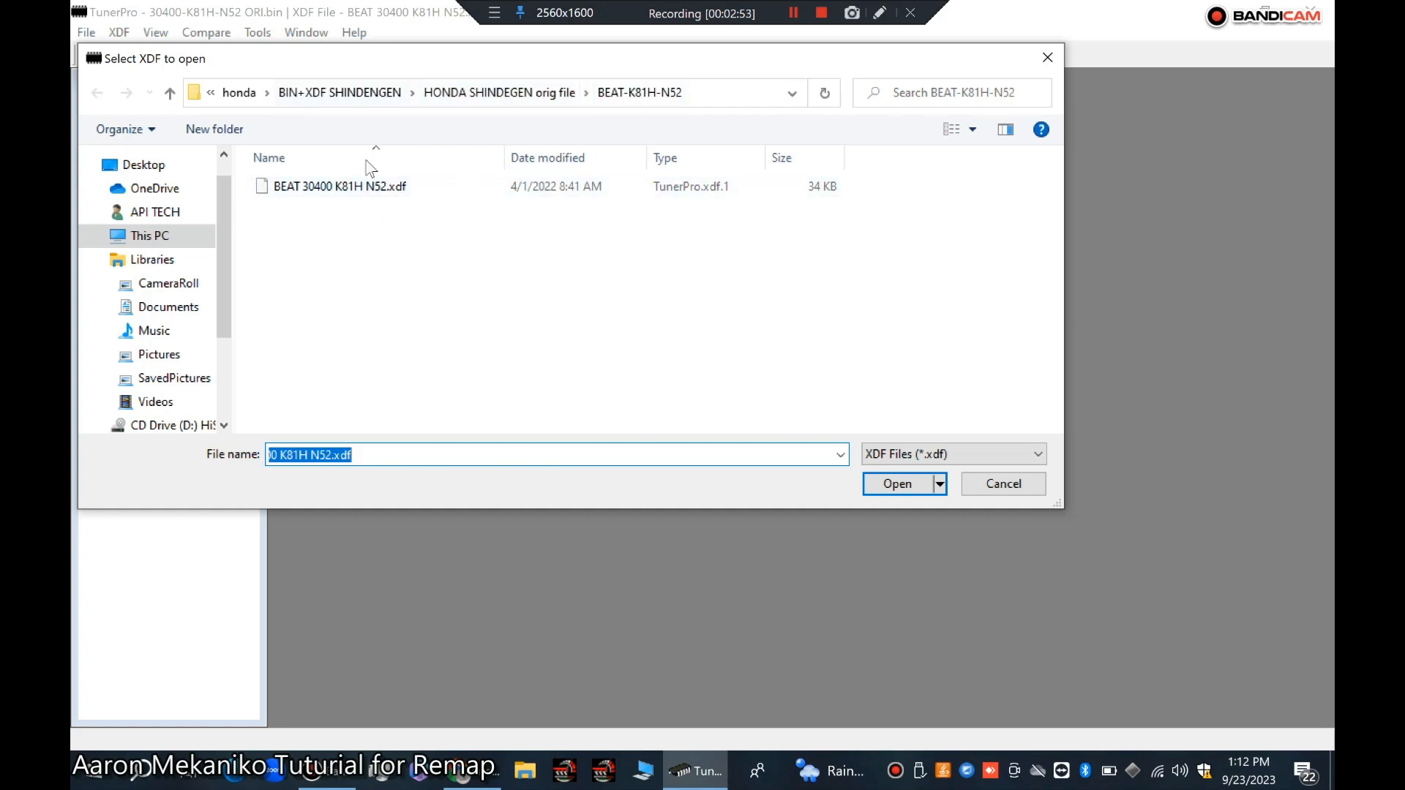
click(176, 306)
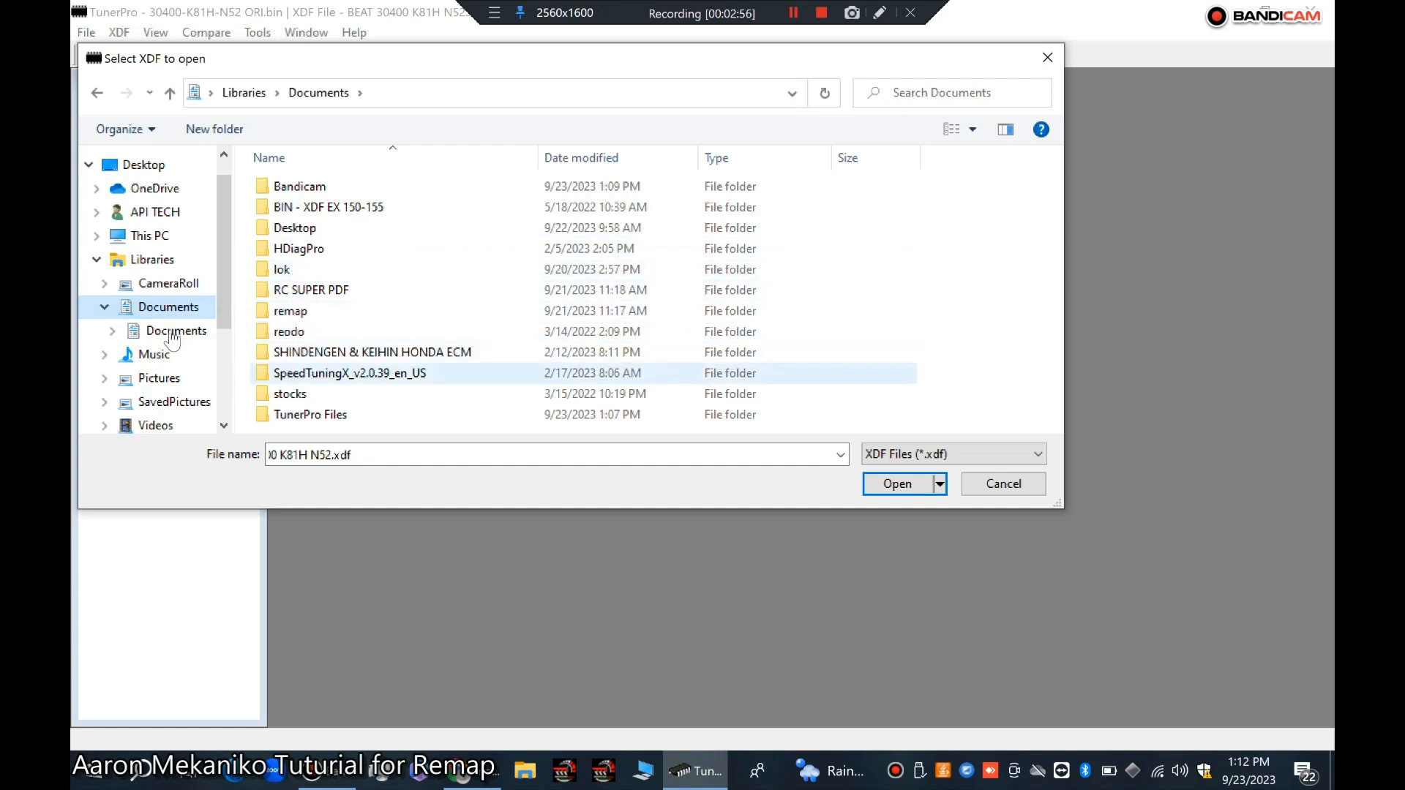
click(308, 312)
double_click(308, 312)
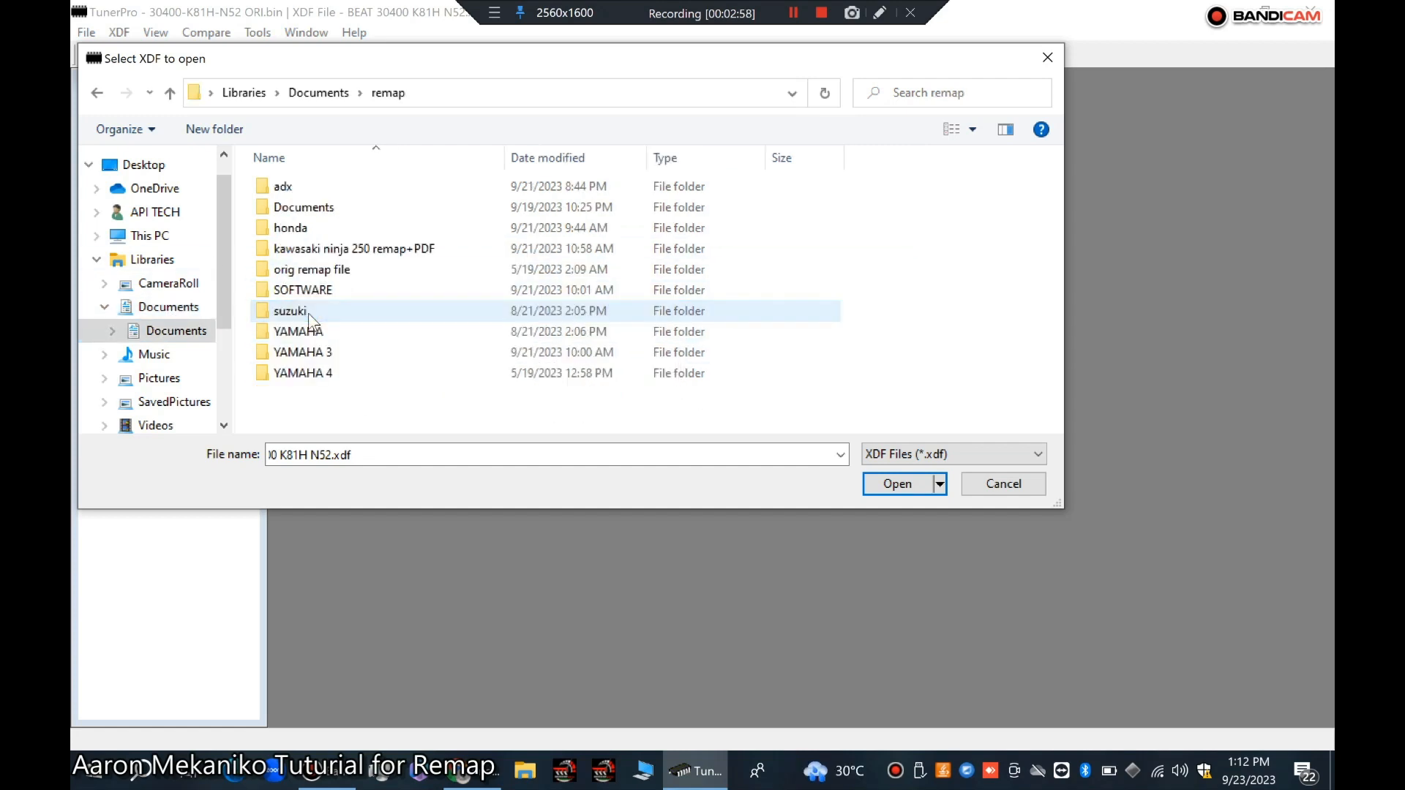
click(303, 232)
double_click(304, 232)
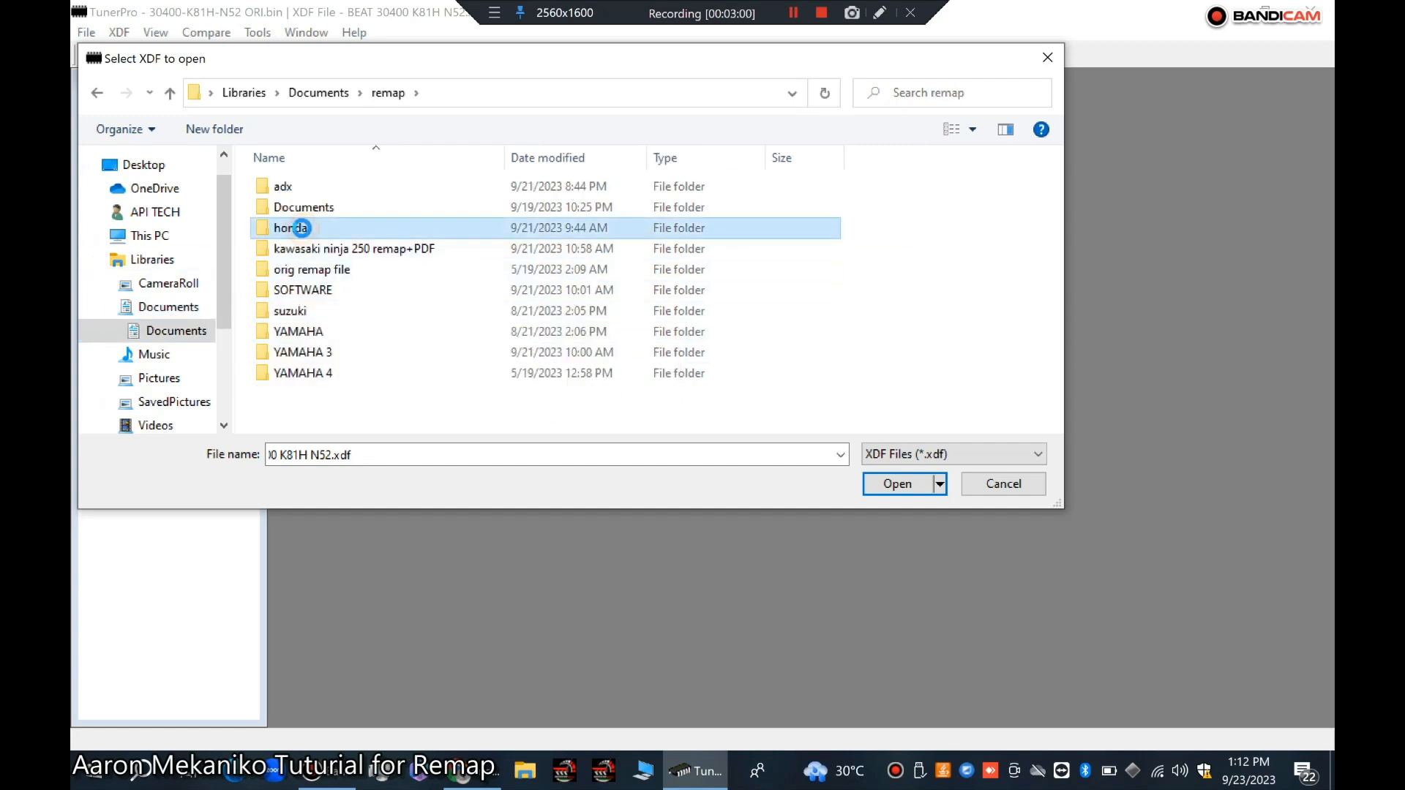
click(371, 208)
double_click(371, 208)
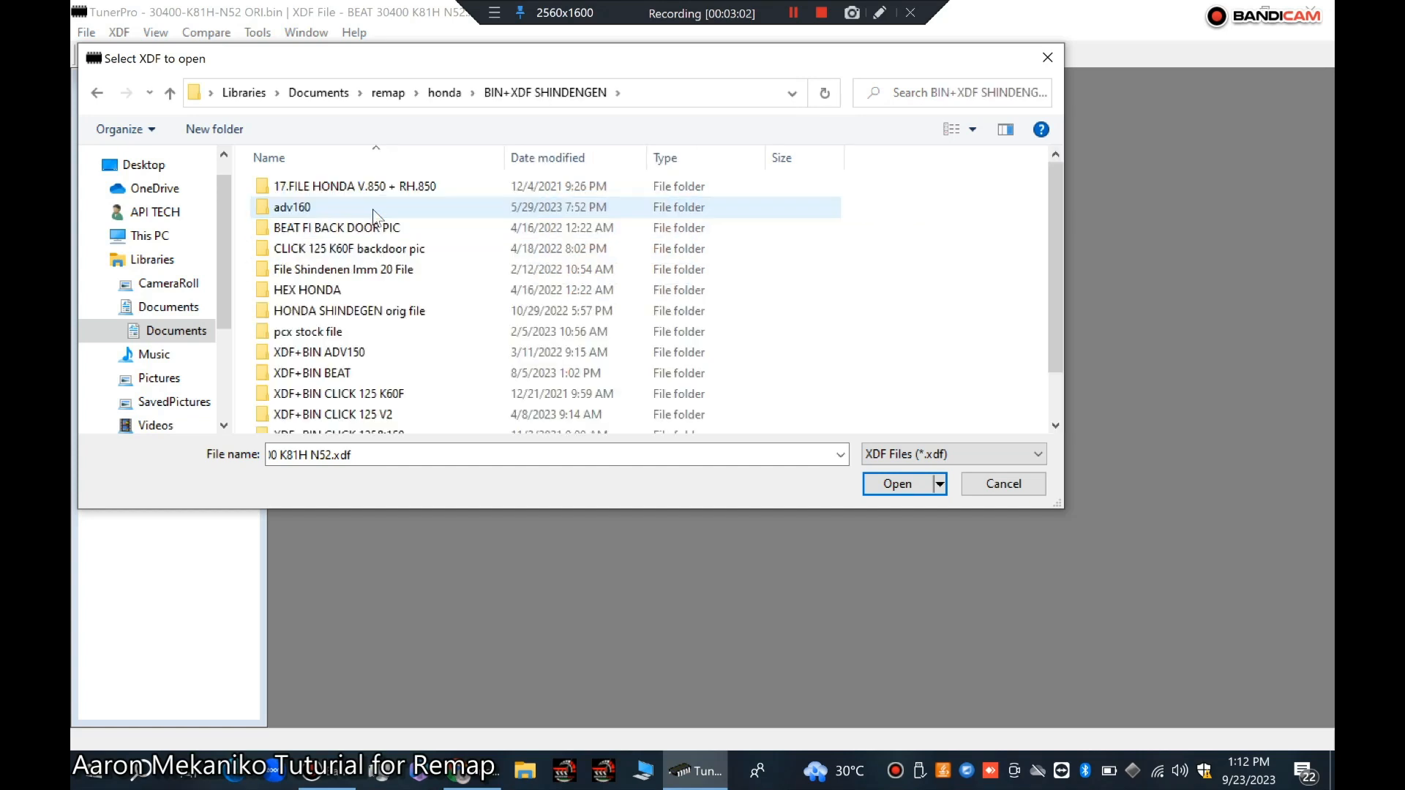
Step: Open BEAT 30400 K81H N52.xdf from the HONDA SHINDEGEN orig file > BEAT-K81H-N52 folder
click(337, 311)
double_click(336, 311)
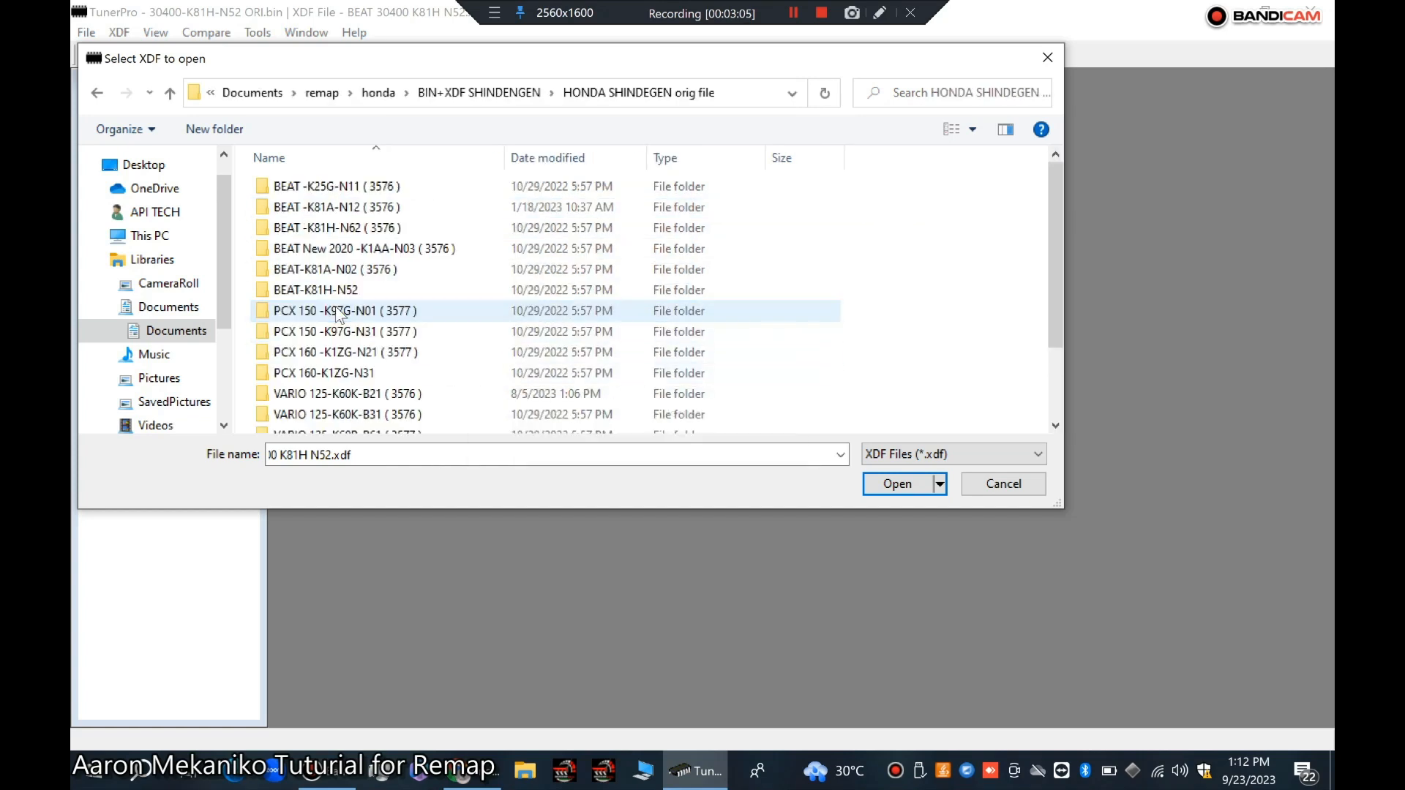
click(327, 291)
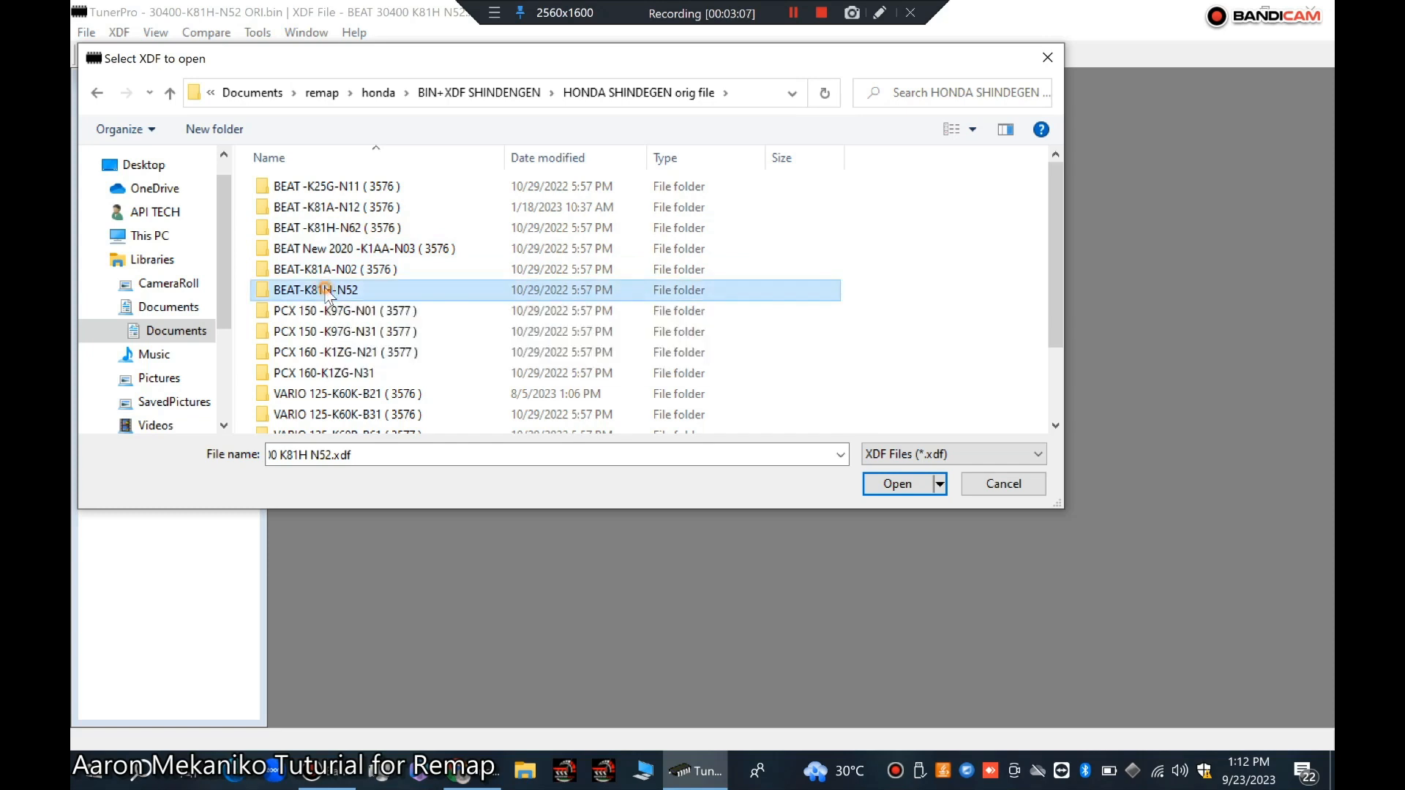
double_click(326, 289)
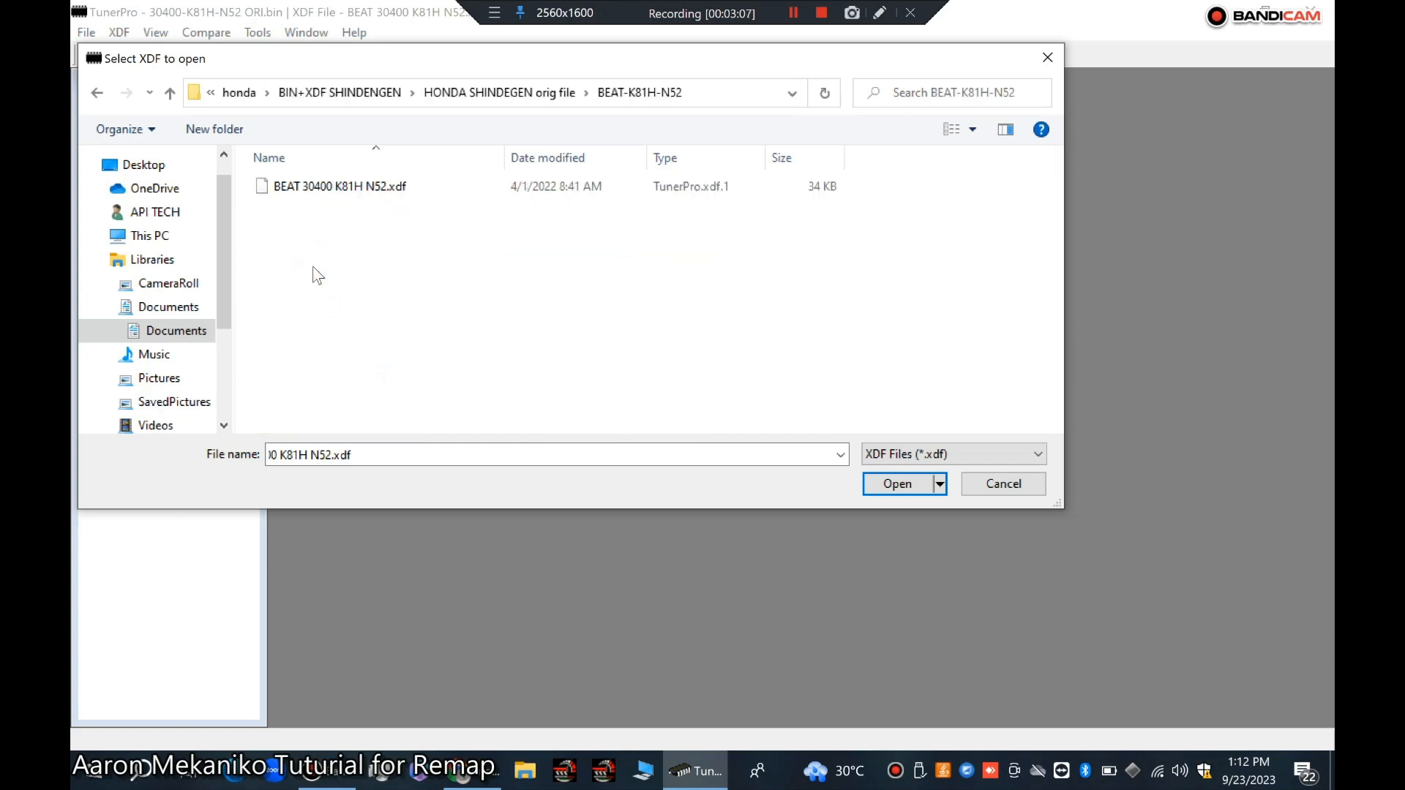
click(384, 192)
click(897, 484)
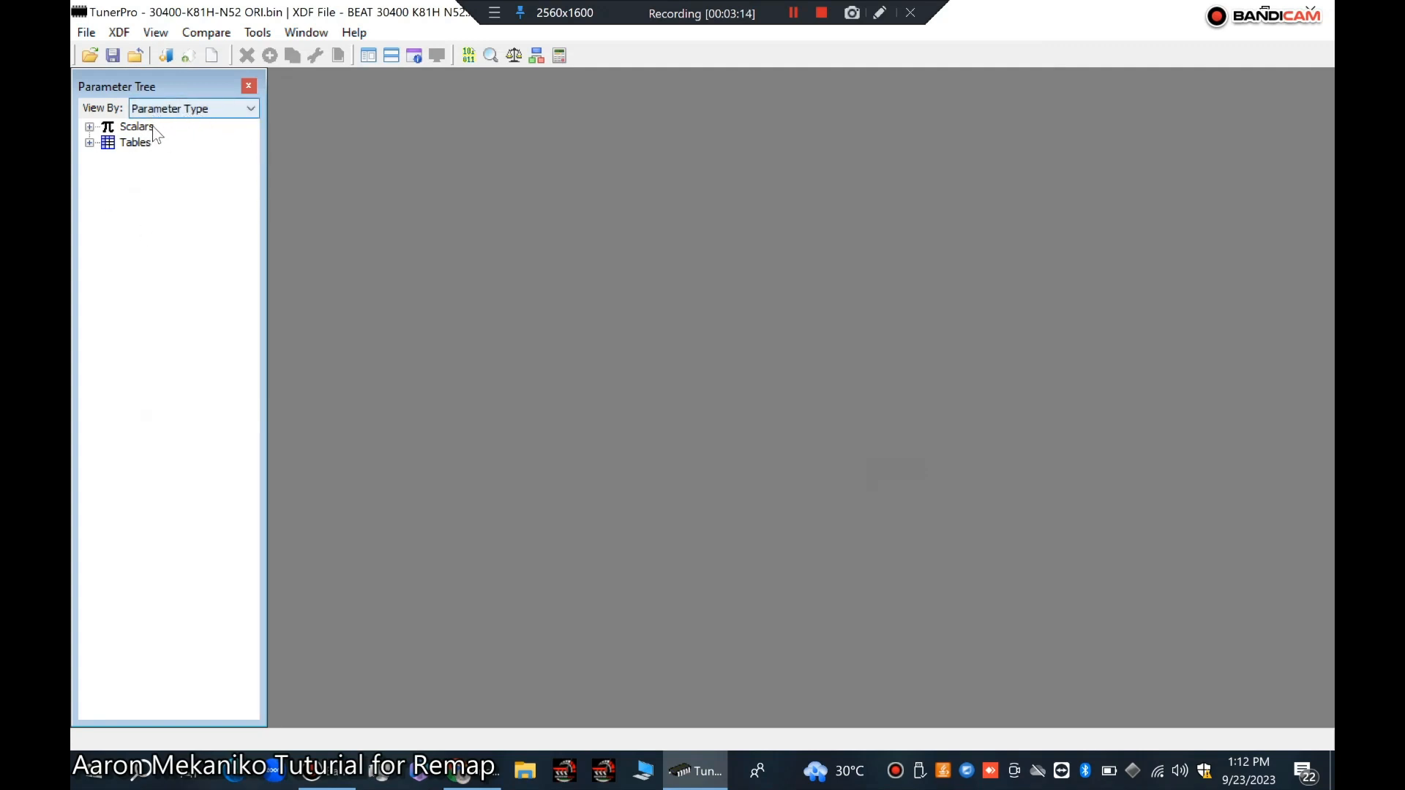
Step: Switch the parameter tree between Parameter Category, Parameter Type and Parameter Ordered List views to compare them
click(248, 110)
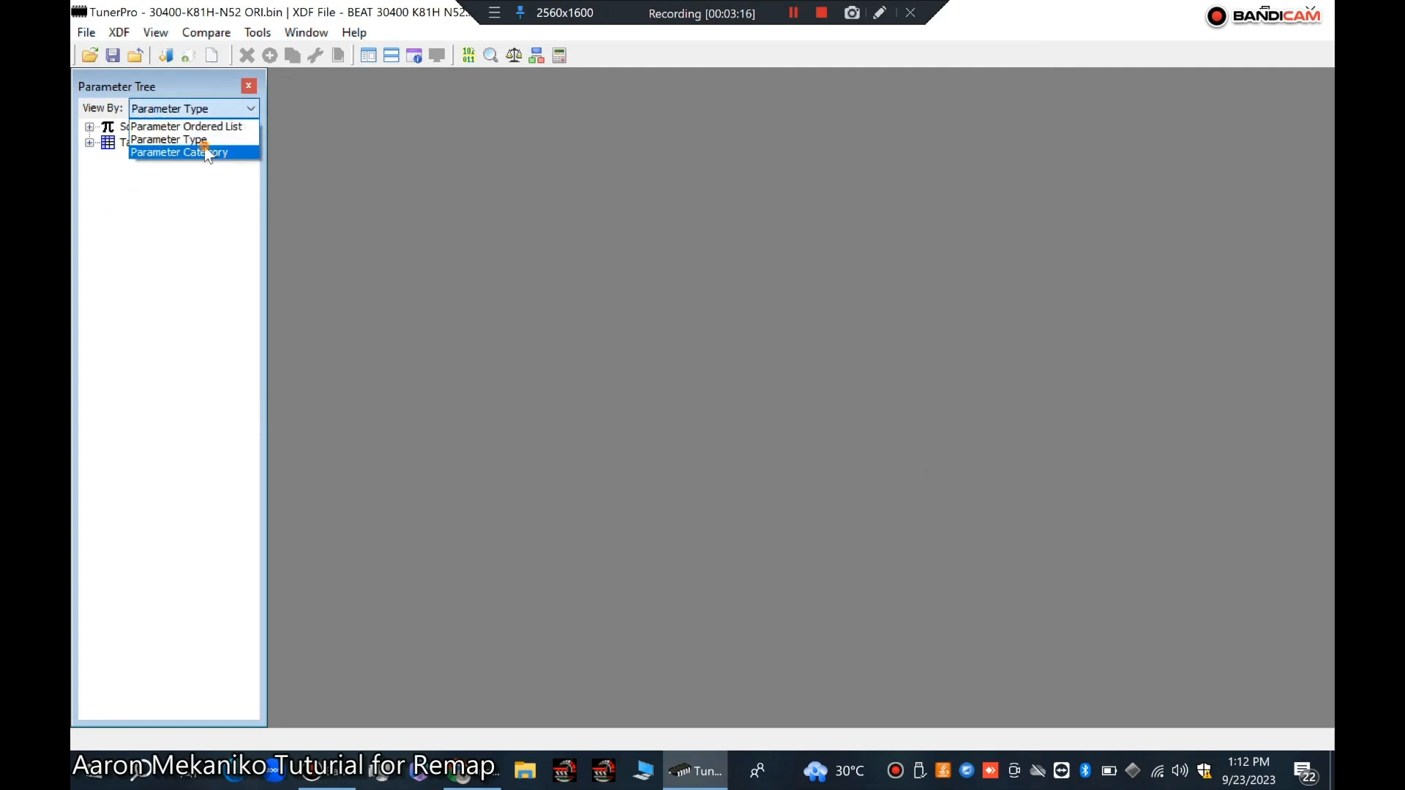
click(208, 153)
click(246, 108)
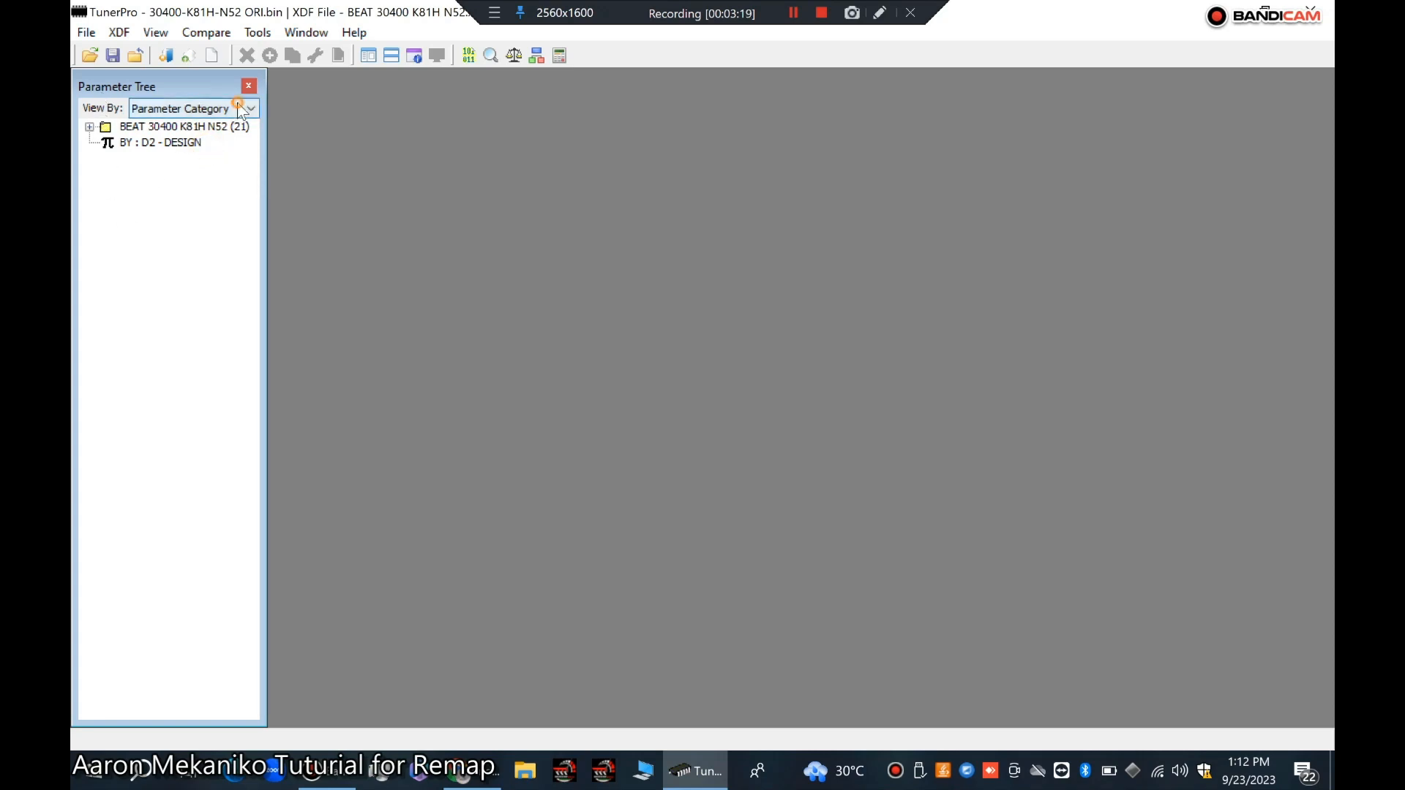
click(226, 138)
click(248, 108)
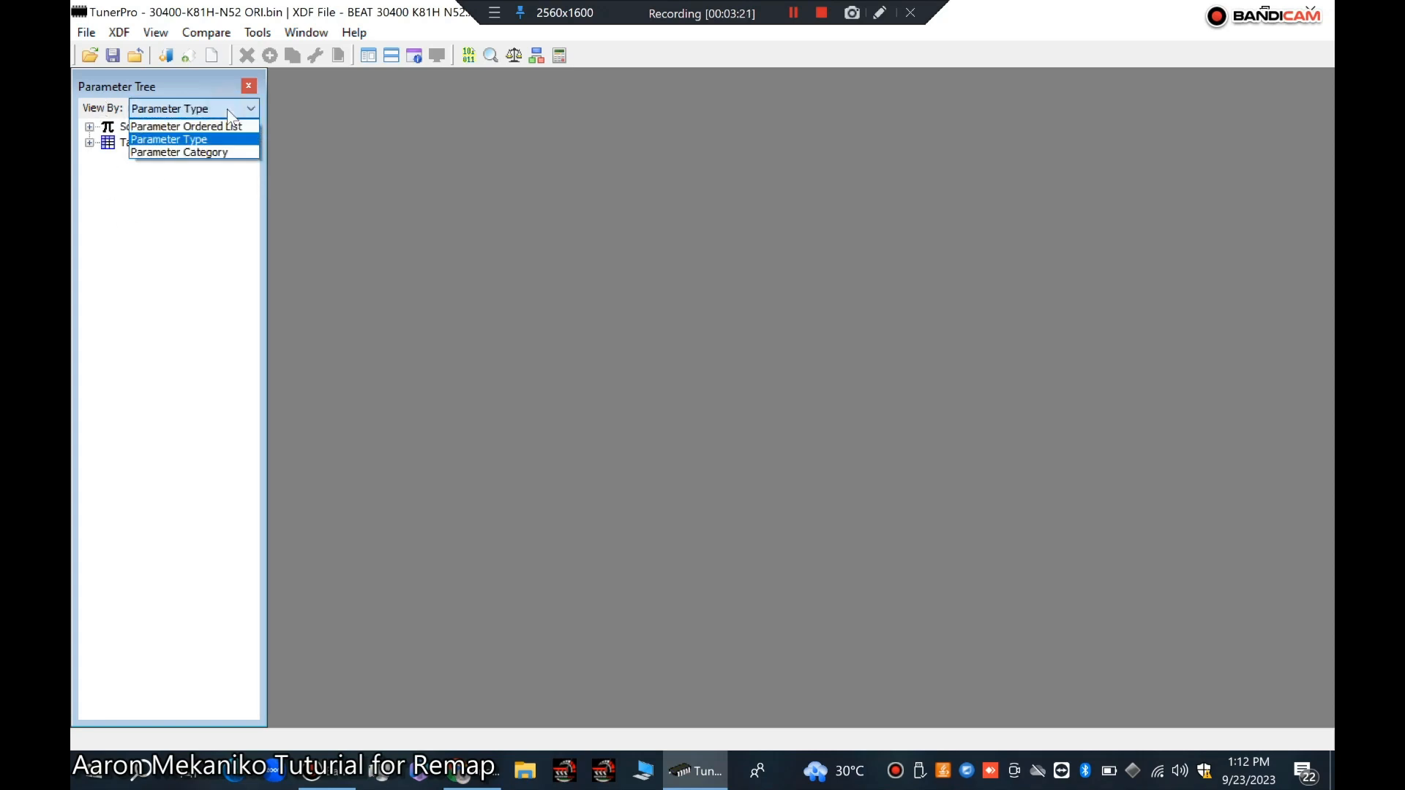
click(229, 125)
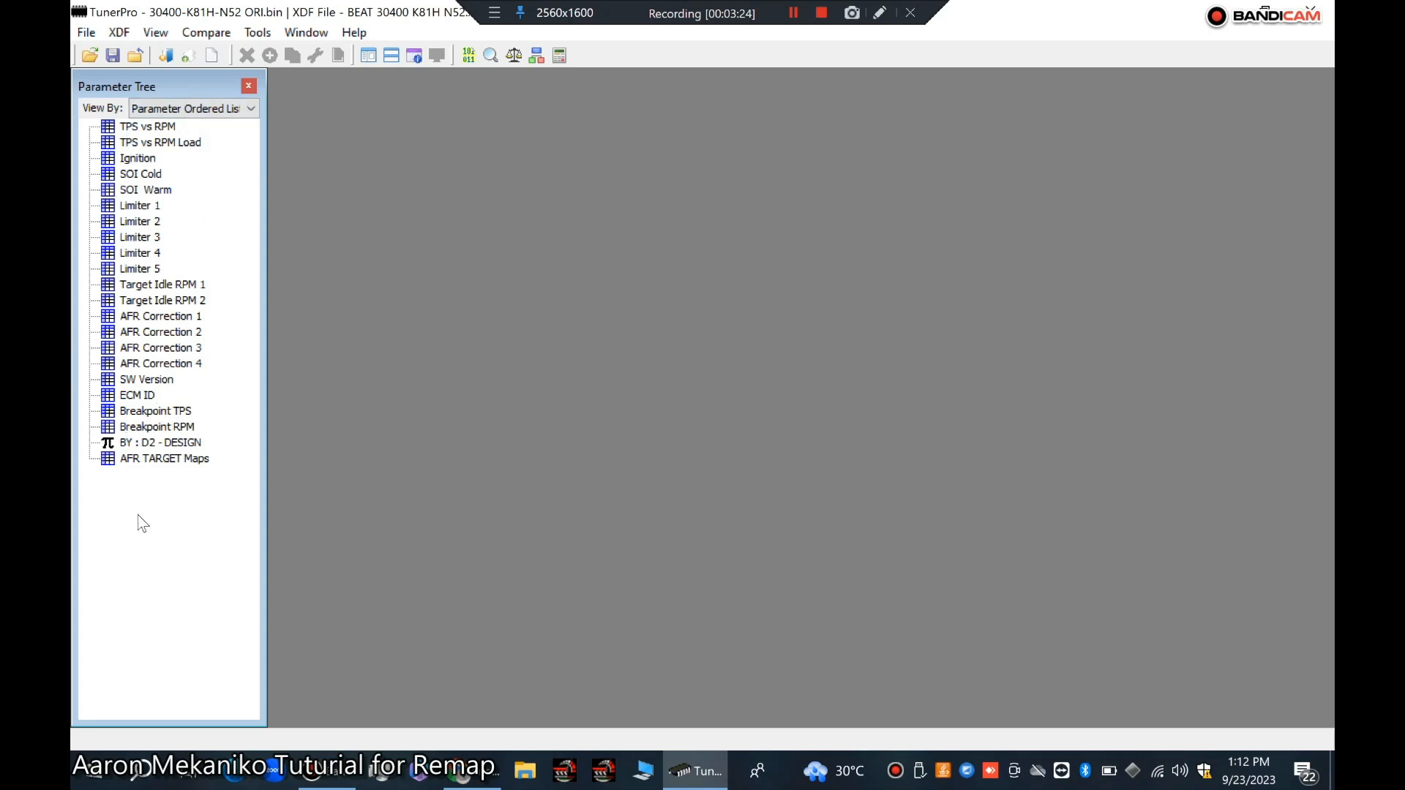
Step: Set the parameter tree to view by Parameter Category
click(247, 108)
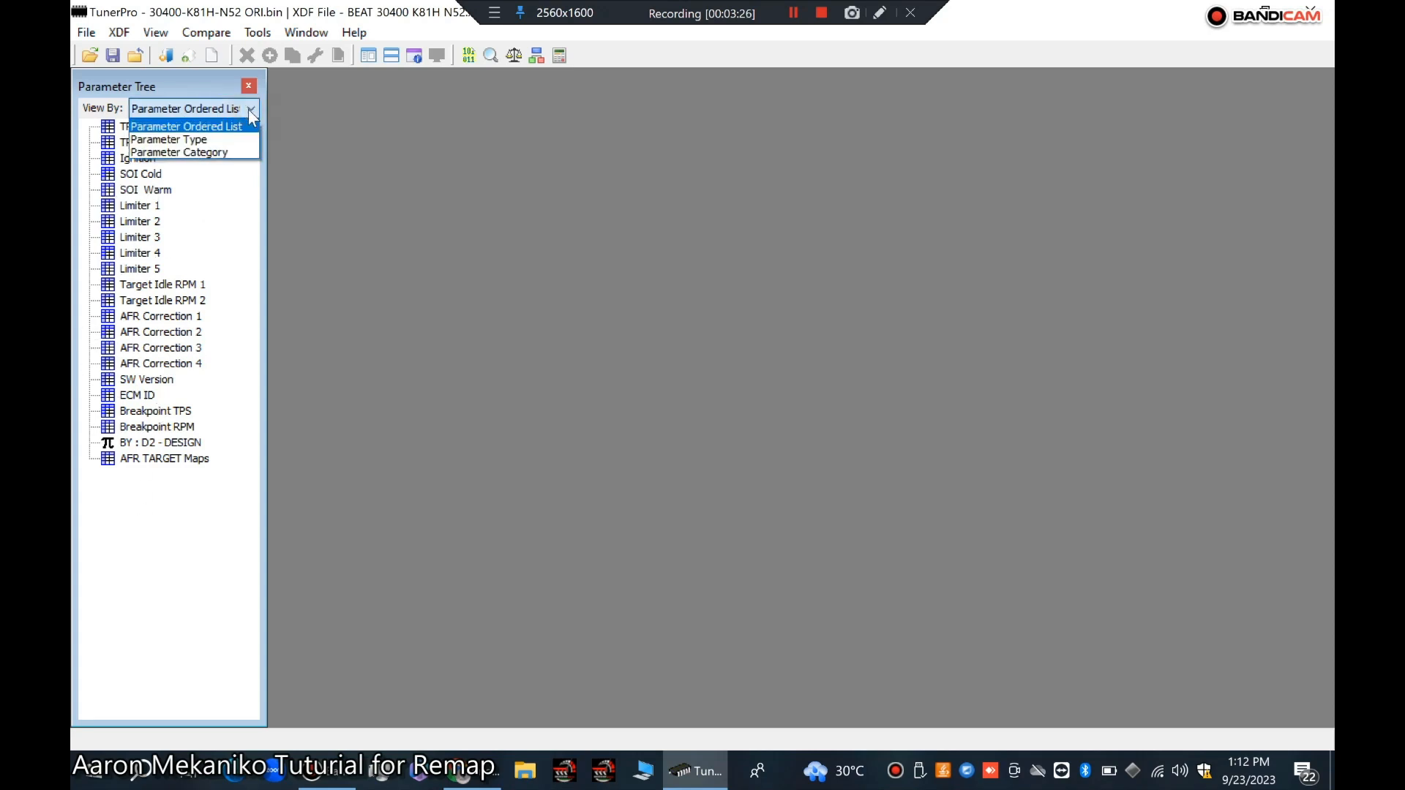
click(213, 139)
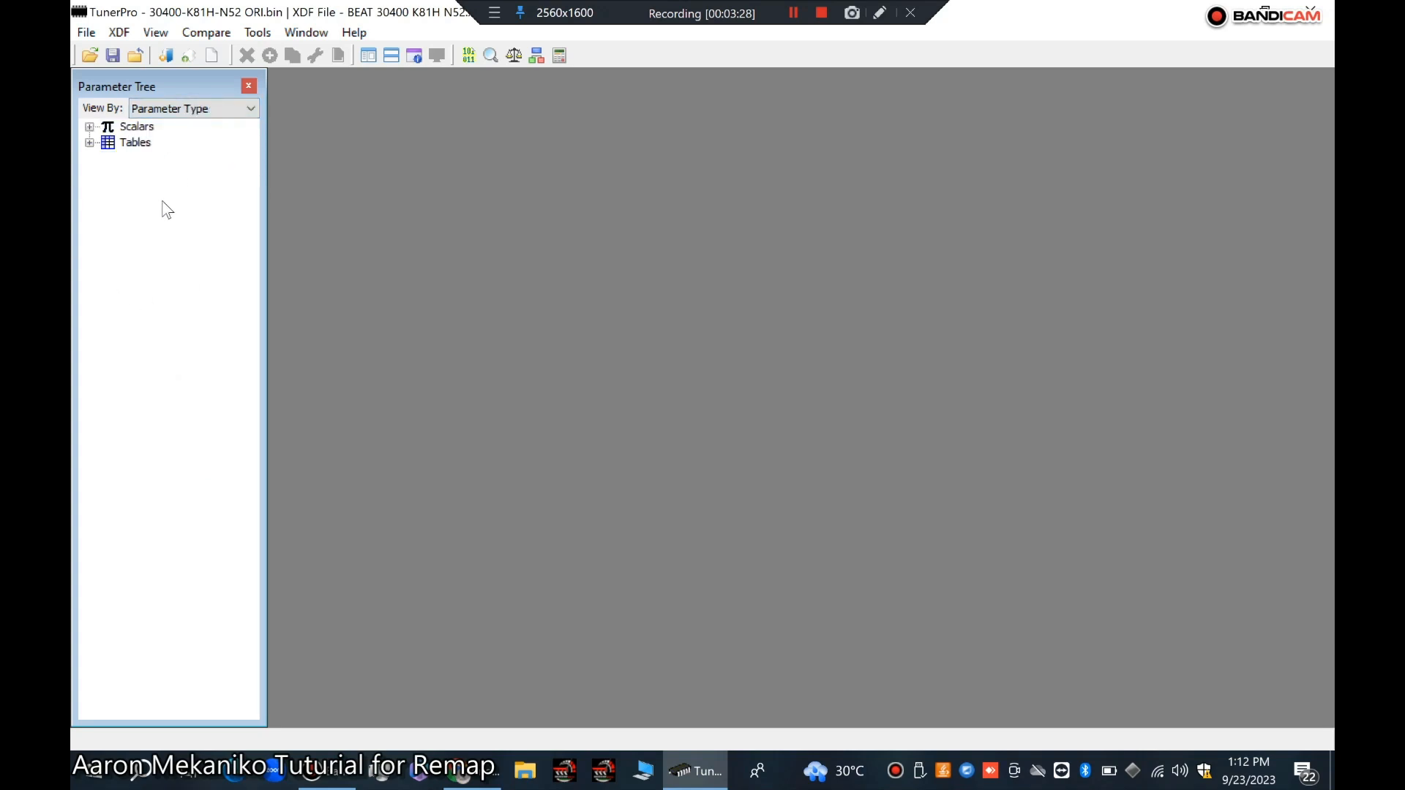
click(218, 108)
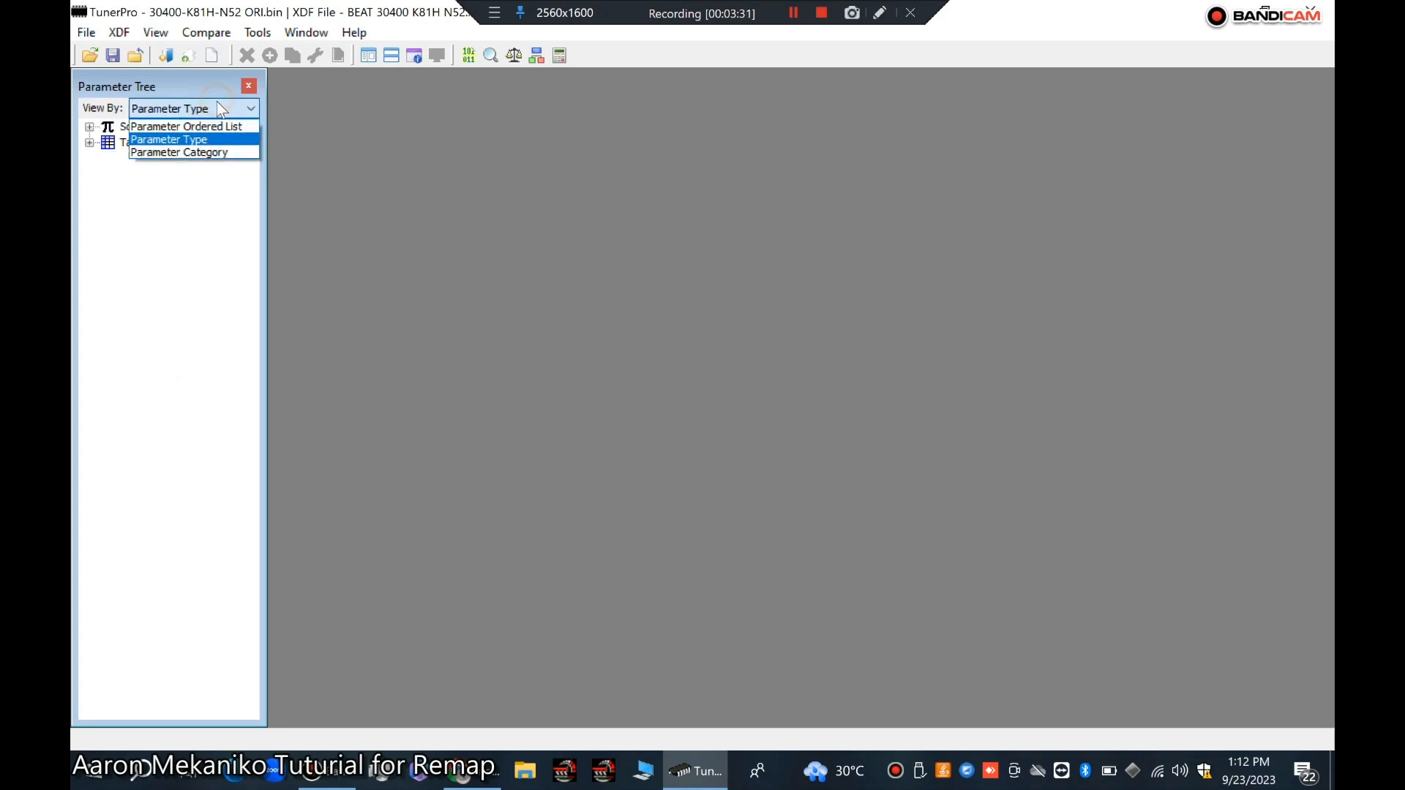
click(209, 152)
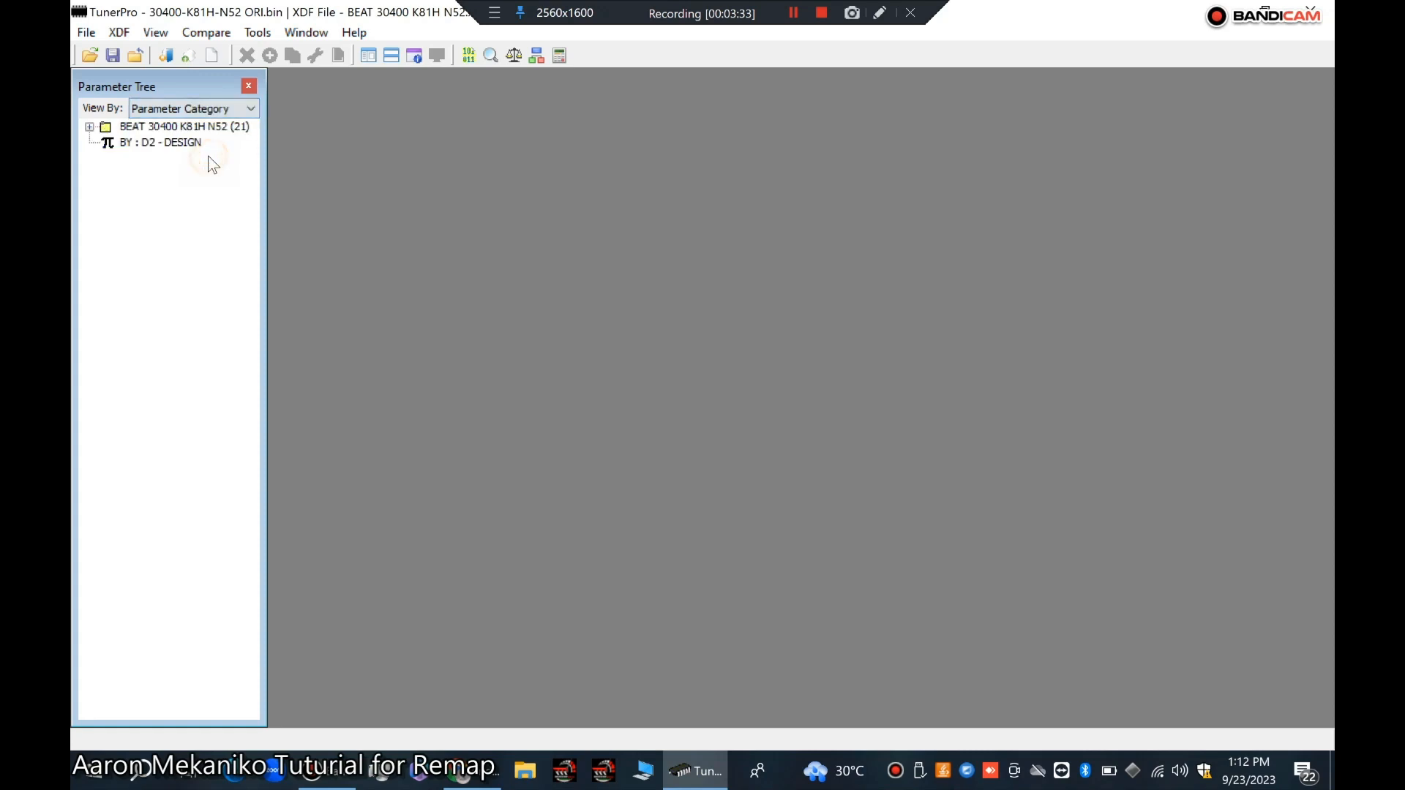
Step: Expand the BEAT 30400 K81H N52 tree and FUEL category, then open the TPS vs RPM and TPS vs RPM Load maps
click(90, 126)
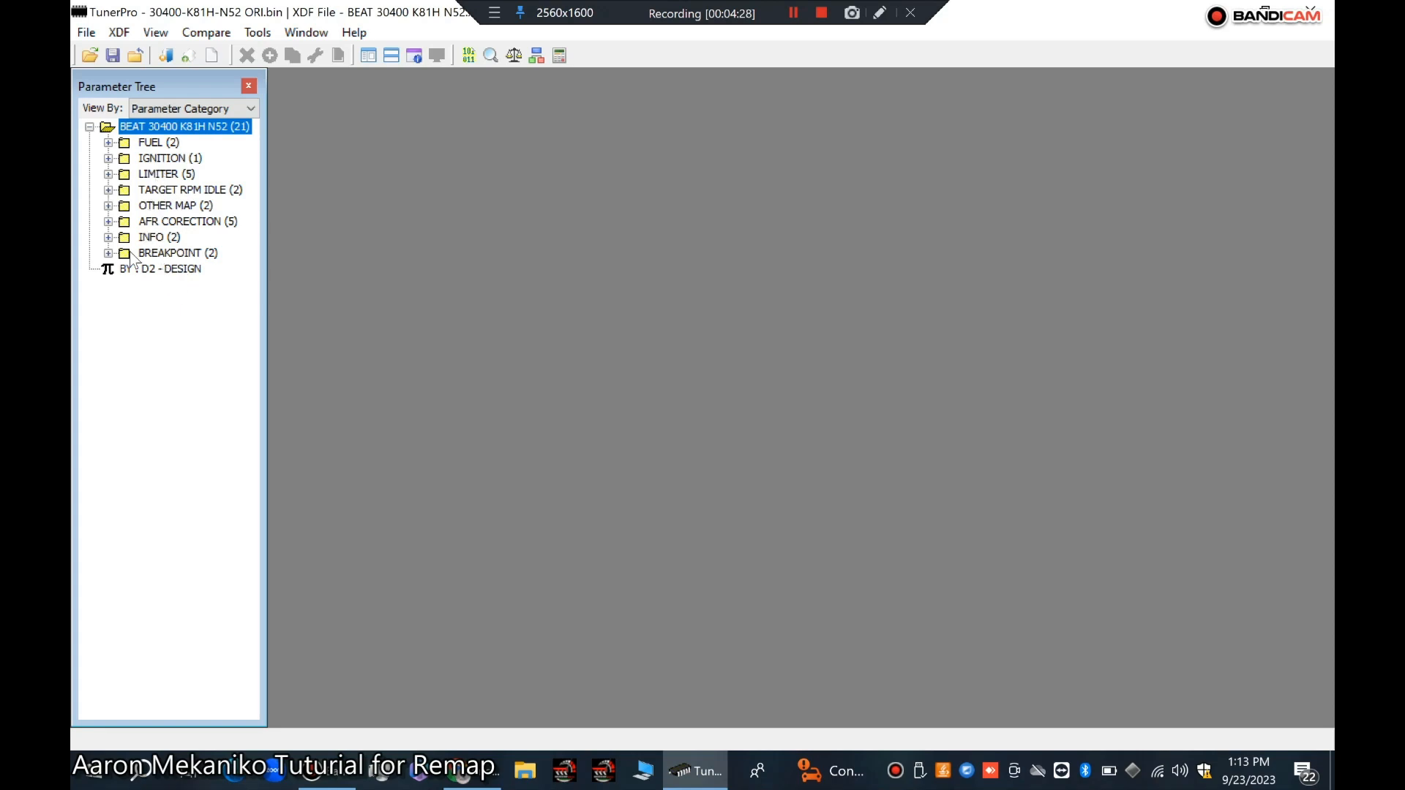
click(109, 144)
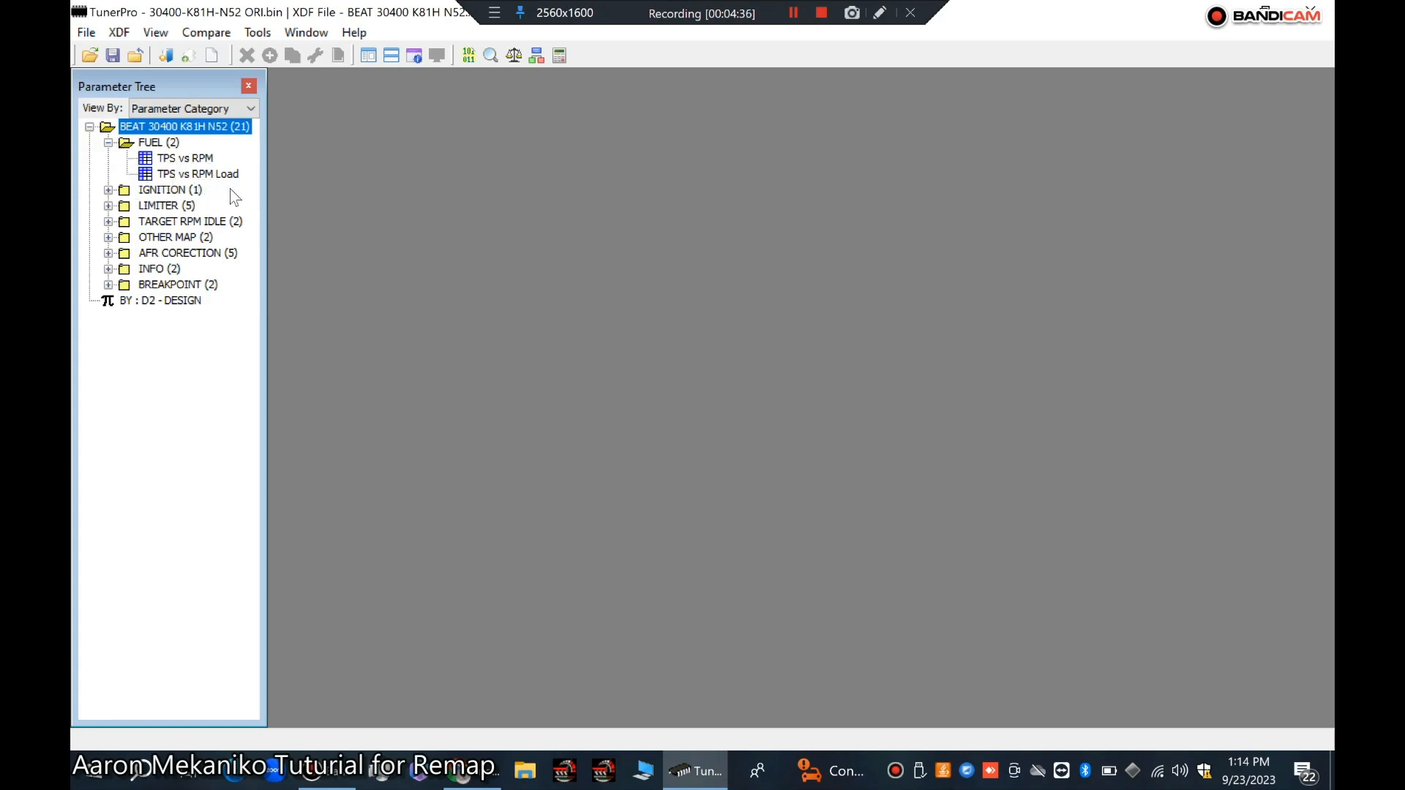
double_click(207, 159)
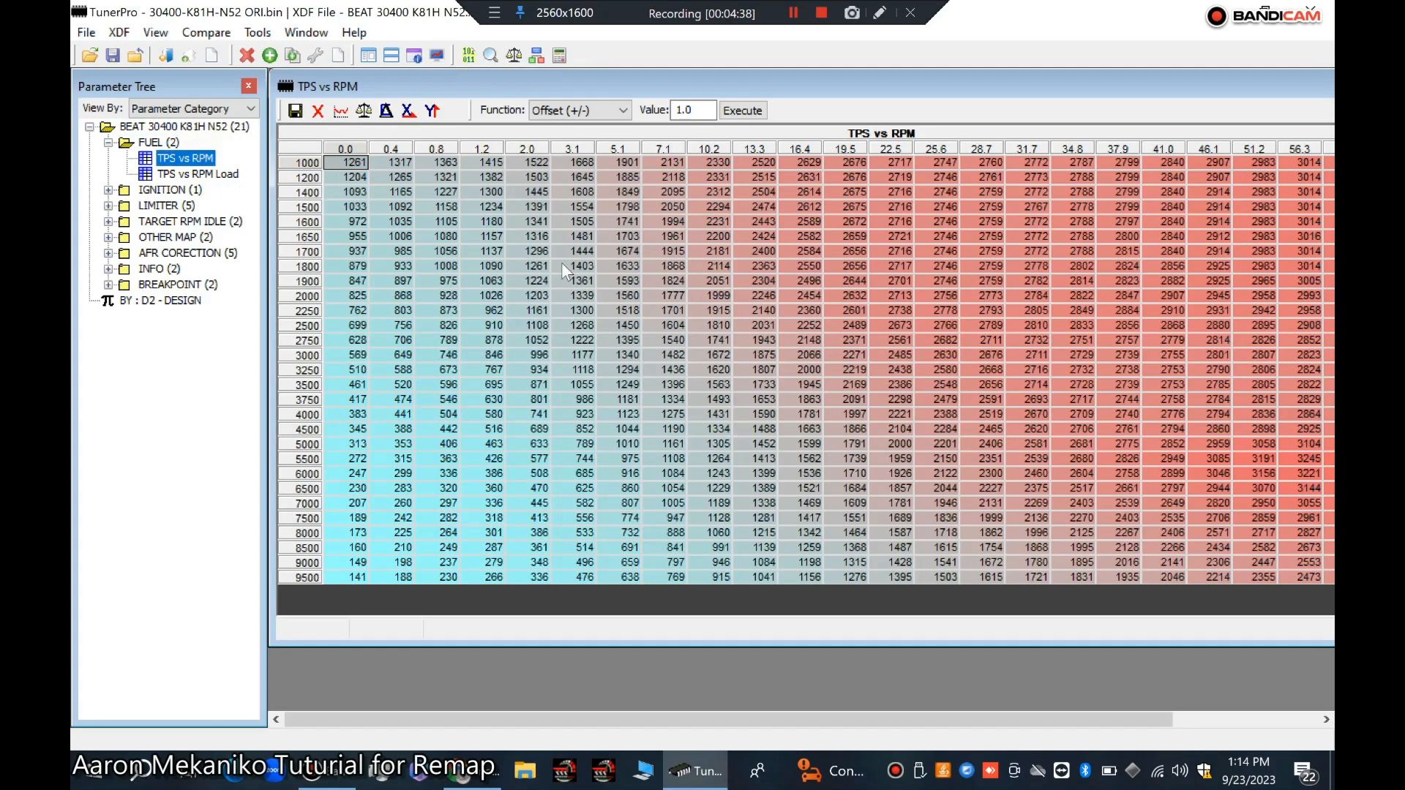
double_click(208, 175)
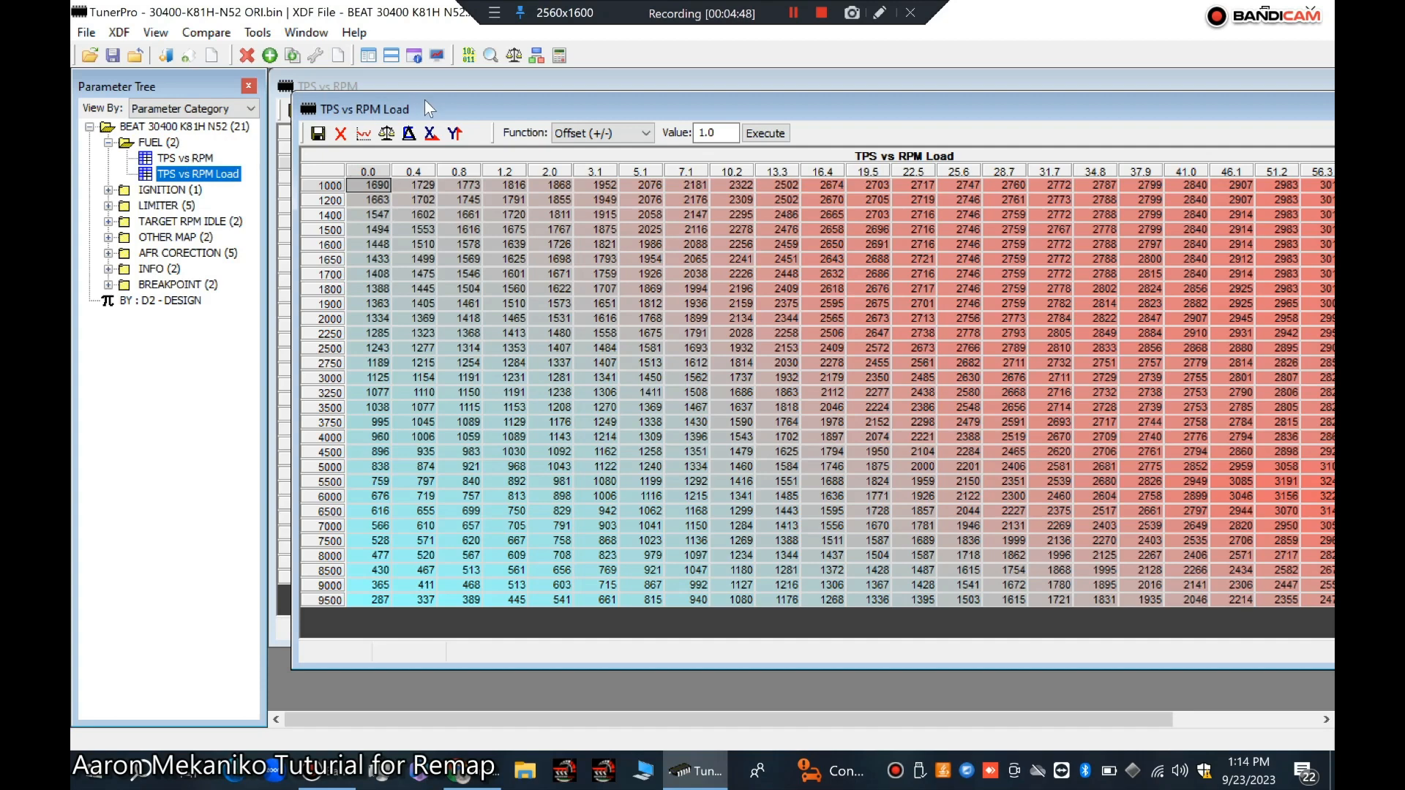
Step: Arrange the two fuel map windows and compare their cell values side by side
drag(439, 113, 611, 423)
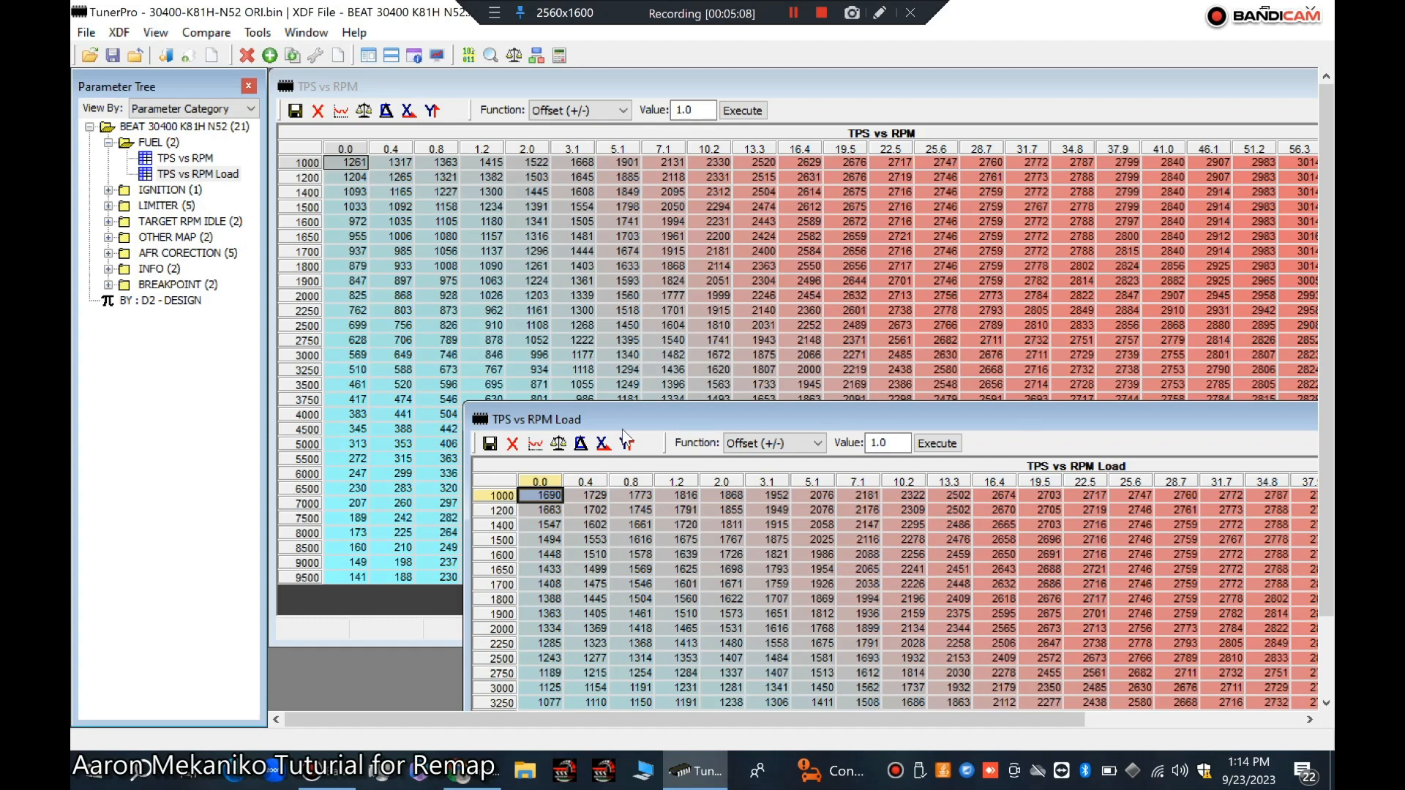
drag(662, 419, 619, 137)
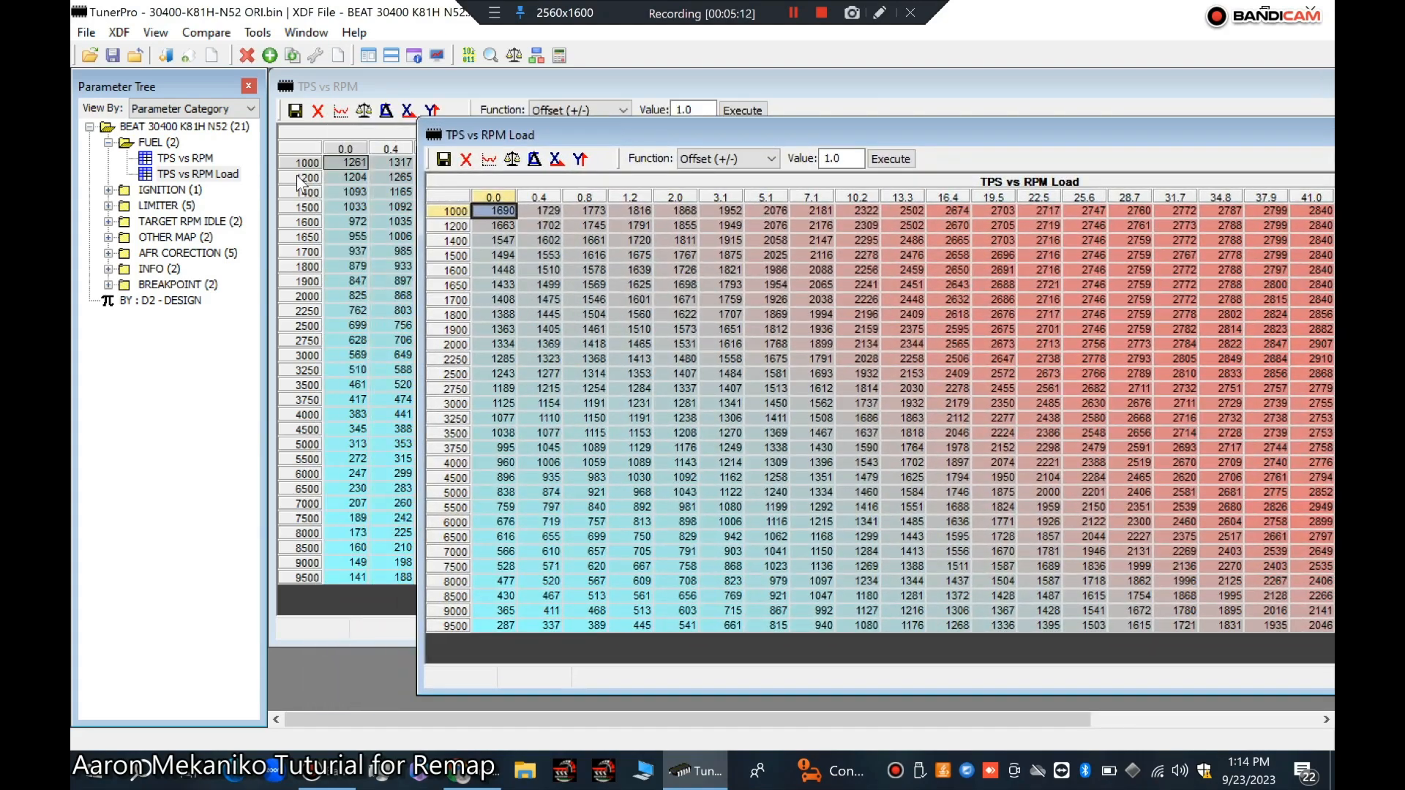
click(332, 251)
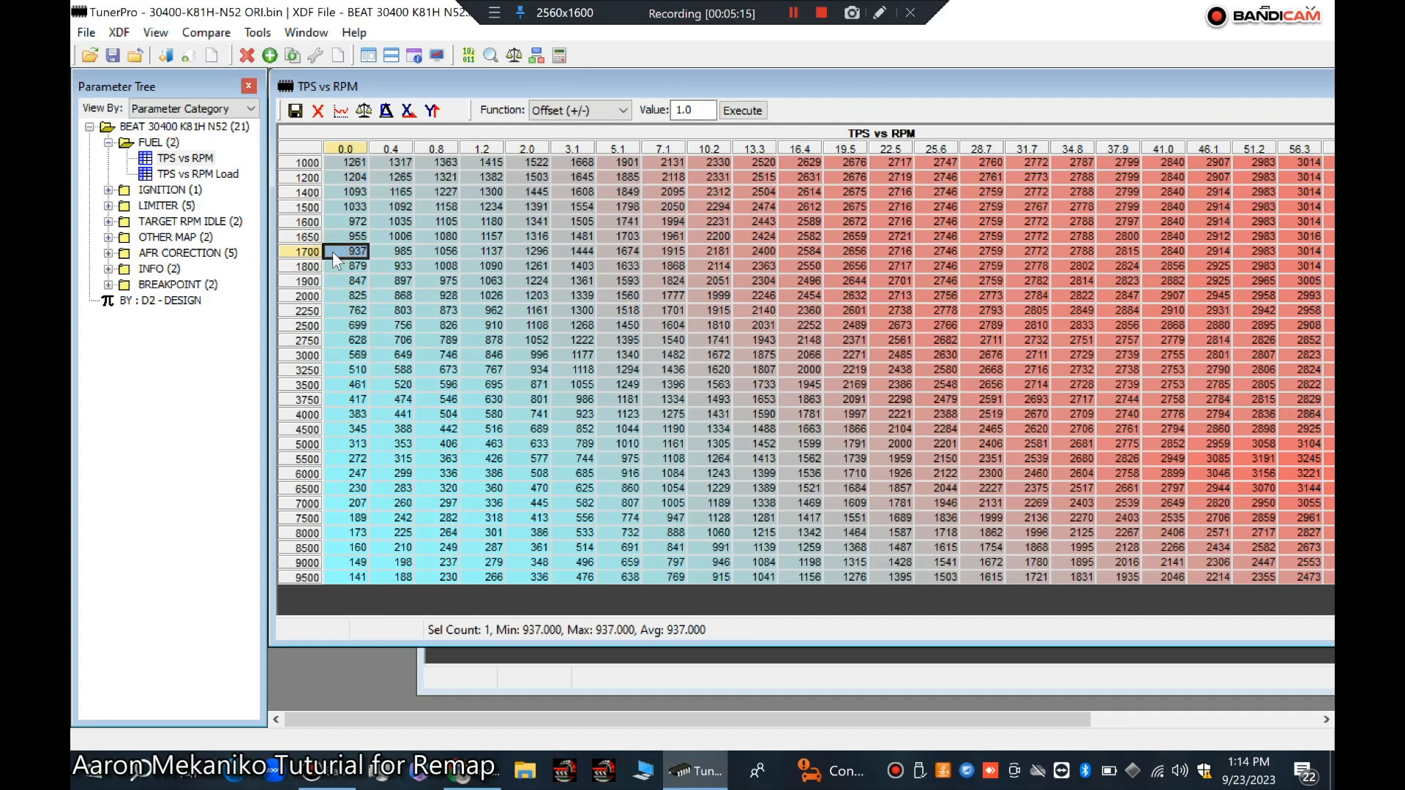
click(337, 209)
click(341, 195)
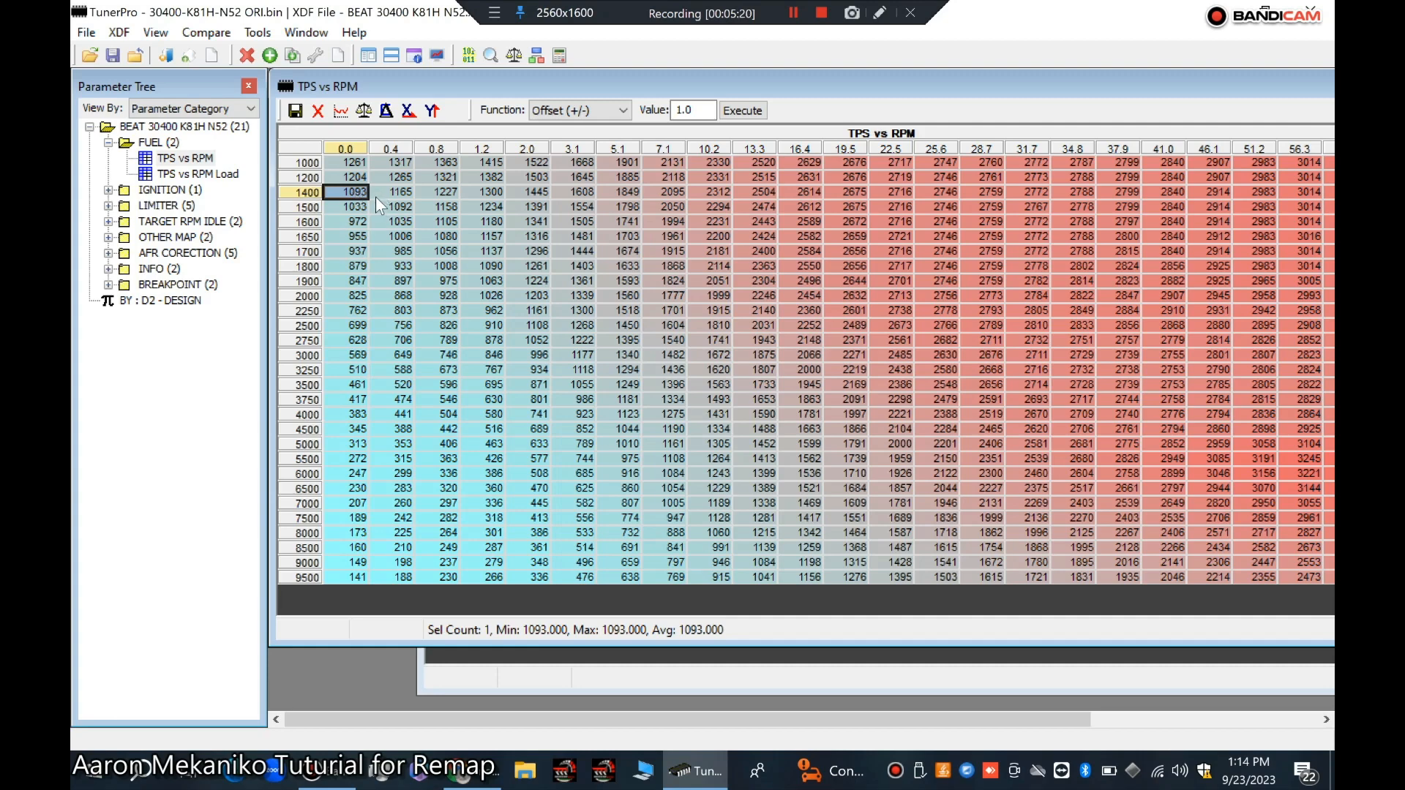
click(346, 251)
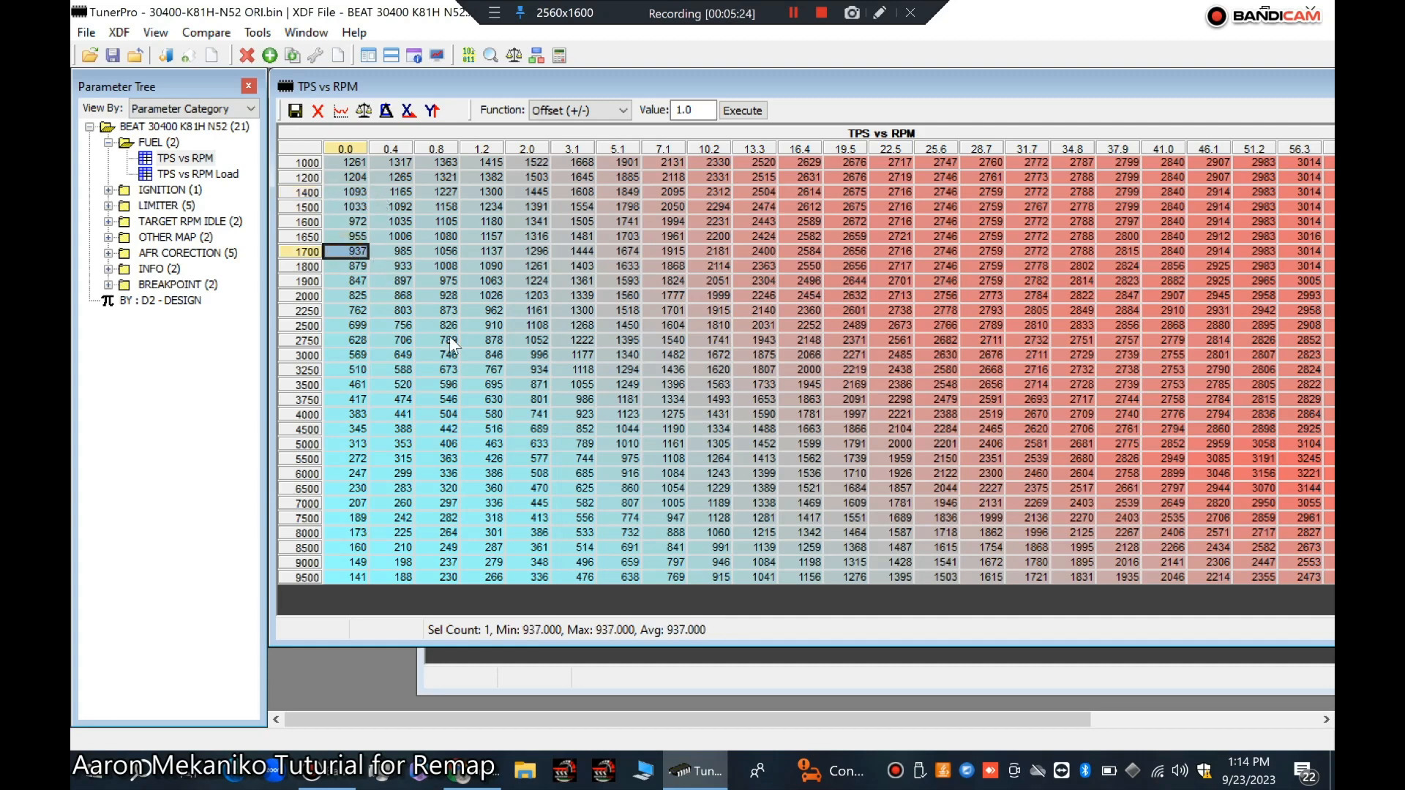
drag(746, 88, 753, 360)
drag(673, 135, 511, 104)
click(350, 214)
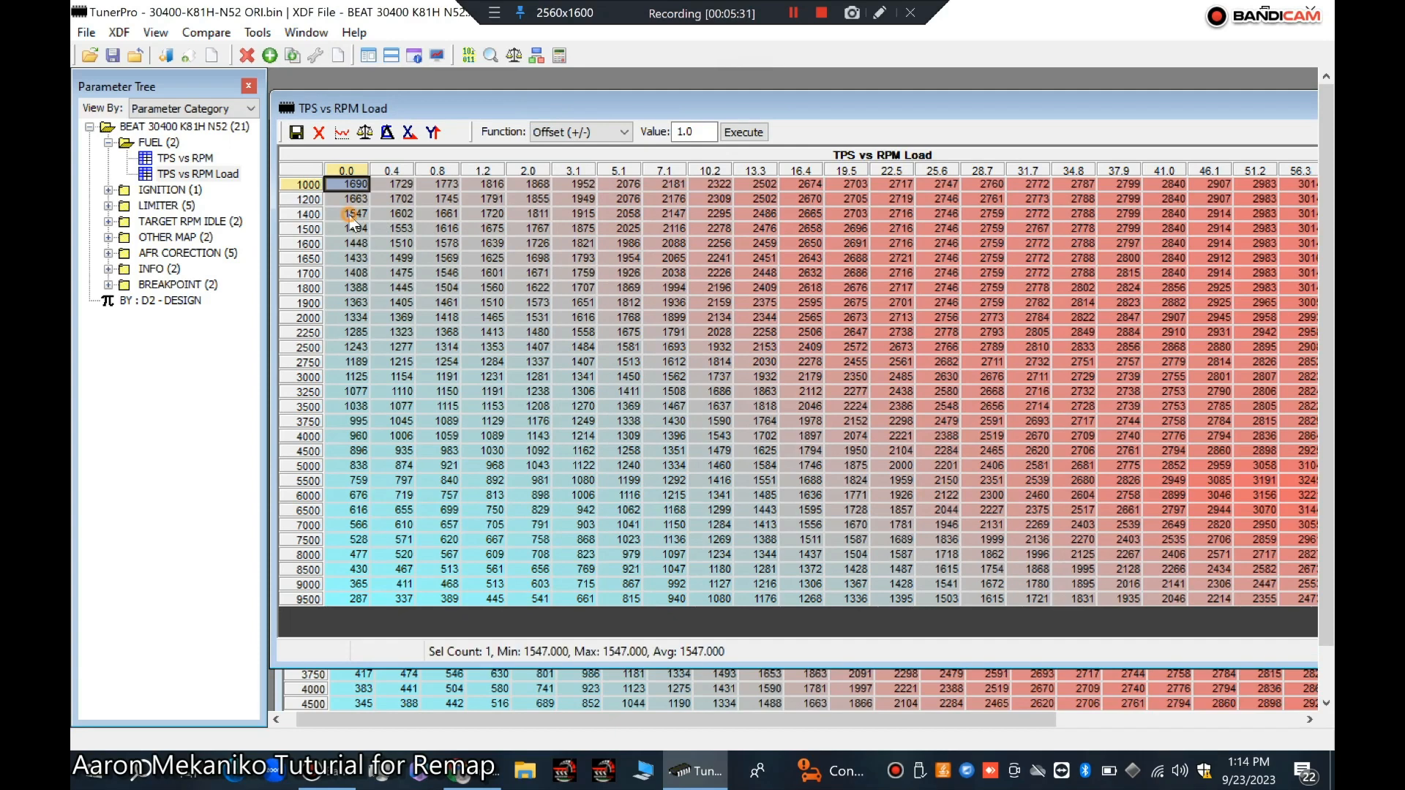
click(348, 277)
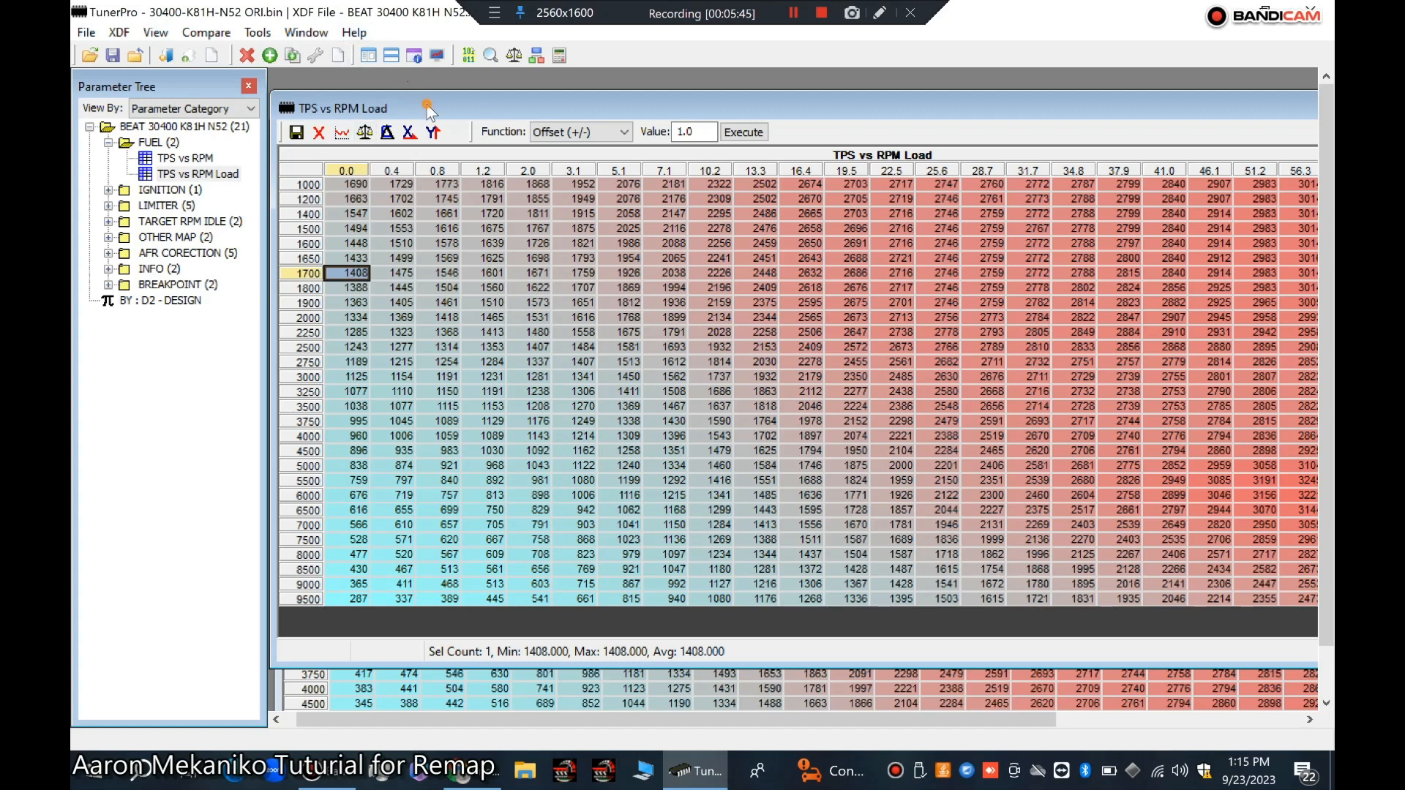
drag(427, 107, 632, 131)
click(417, 363)
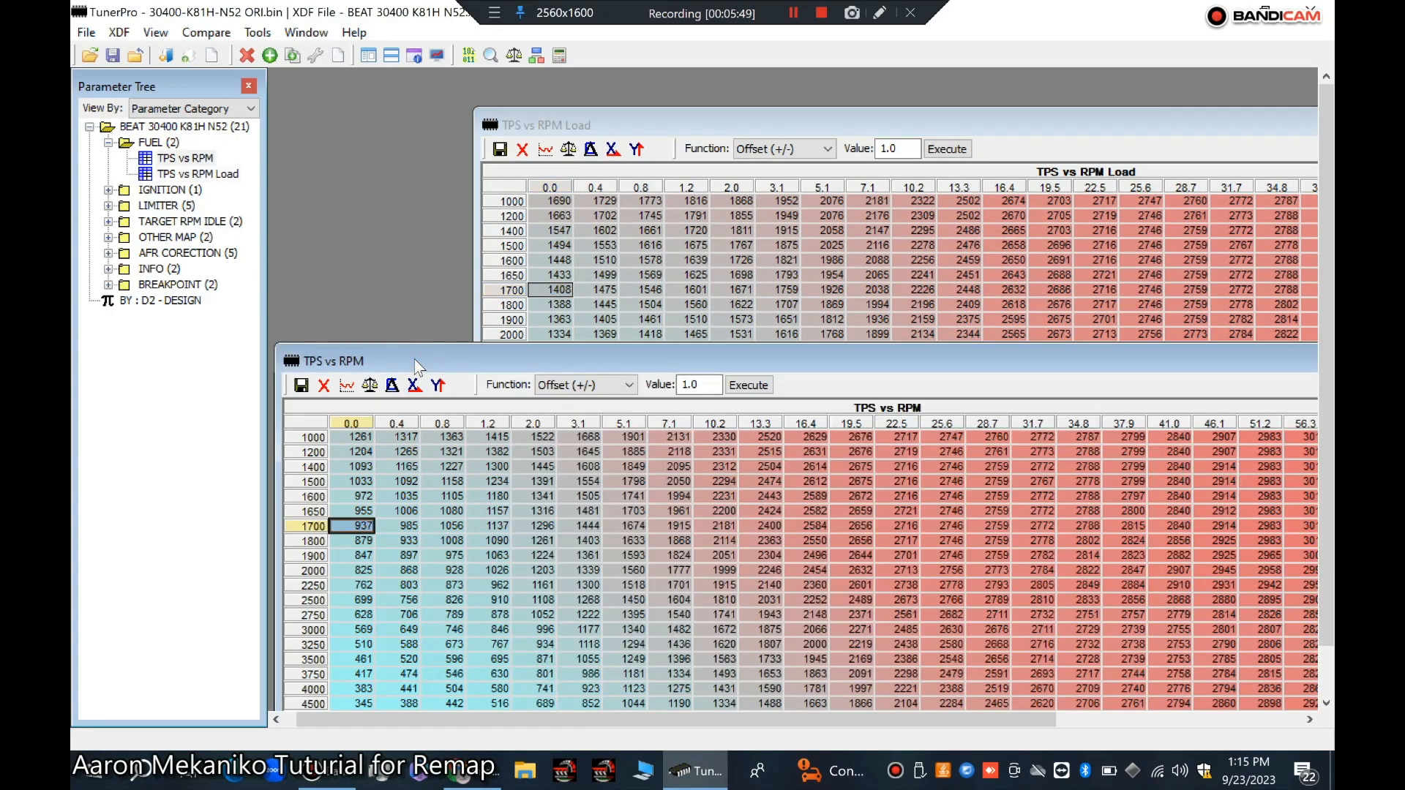
drag(477, 354, 476, 80)
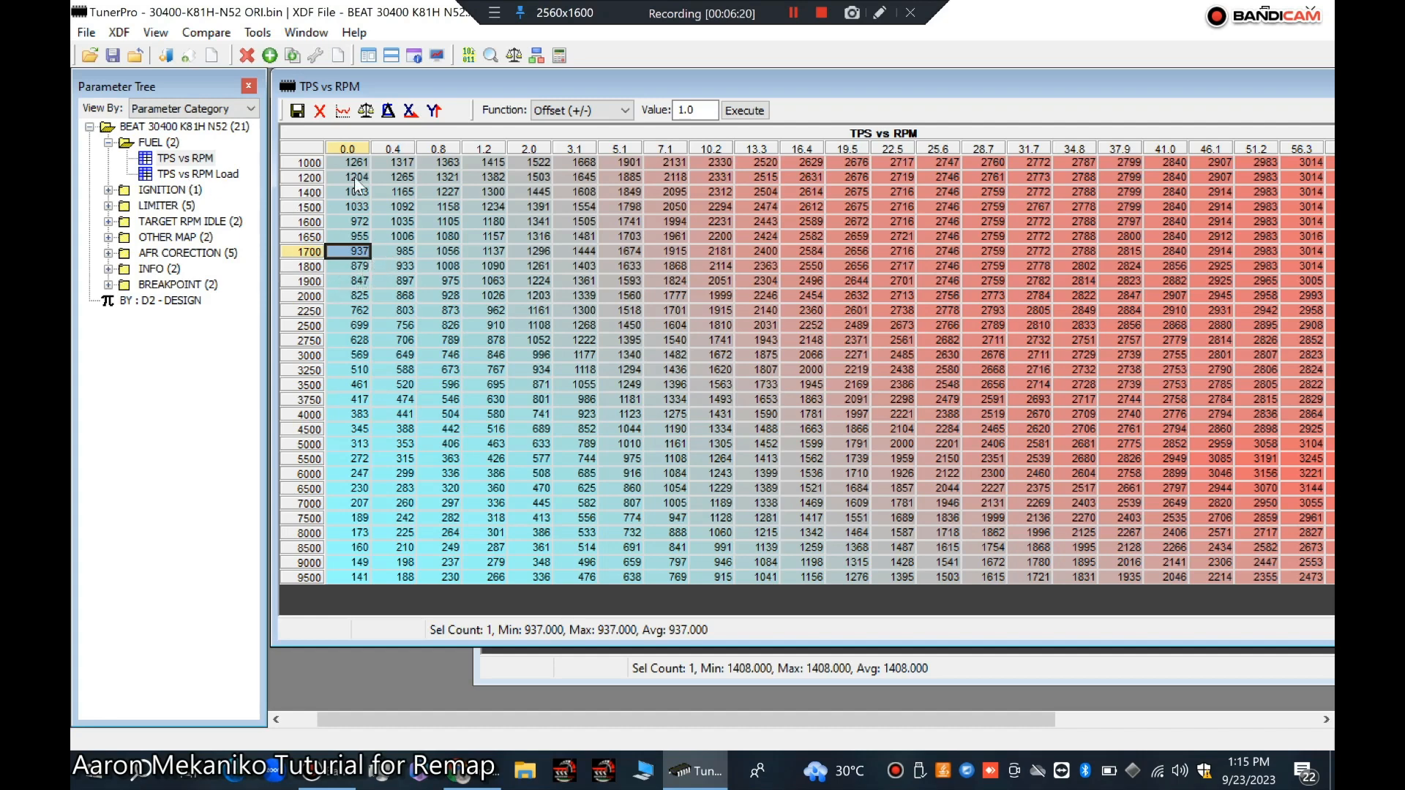
Step: Select and inspect the low-throttle, mid-range and high-rpm regions of the TPS vs RPM map
click(397, 253)
drag(397, 259, 711, 389)
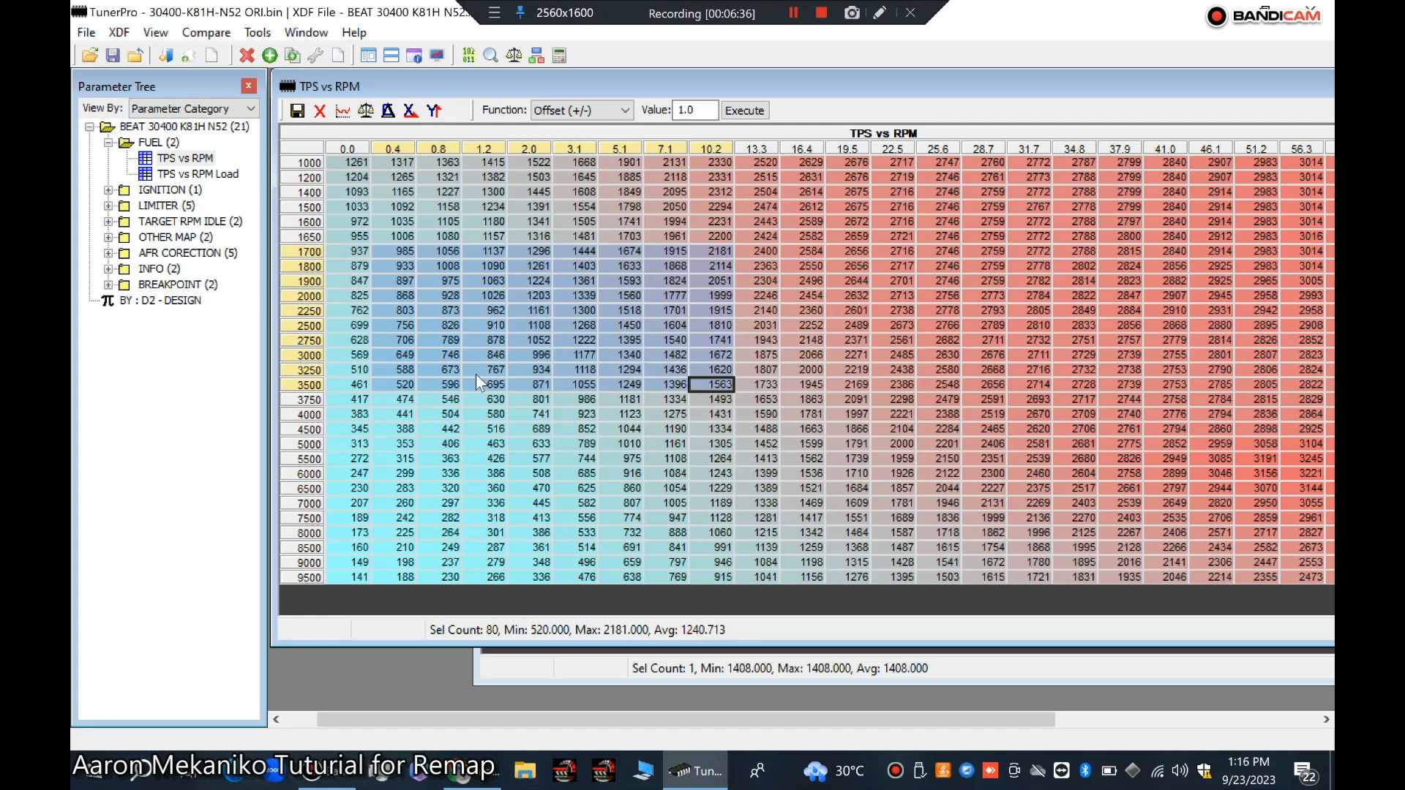
click(748, 383)
drag(748, 382, 1240, 486)
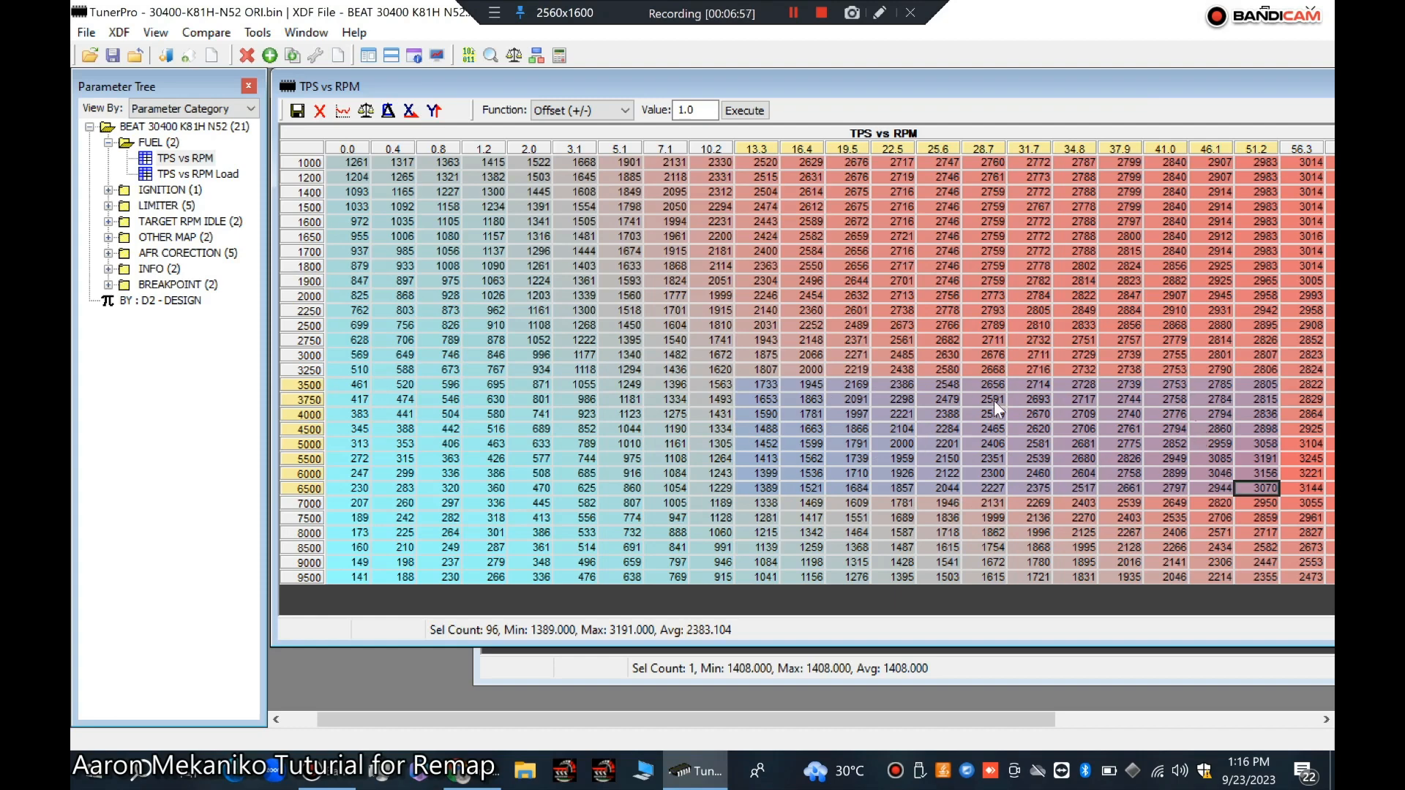
drag(904, 91, 524, 78)
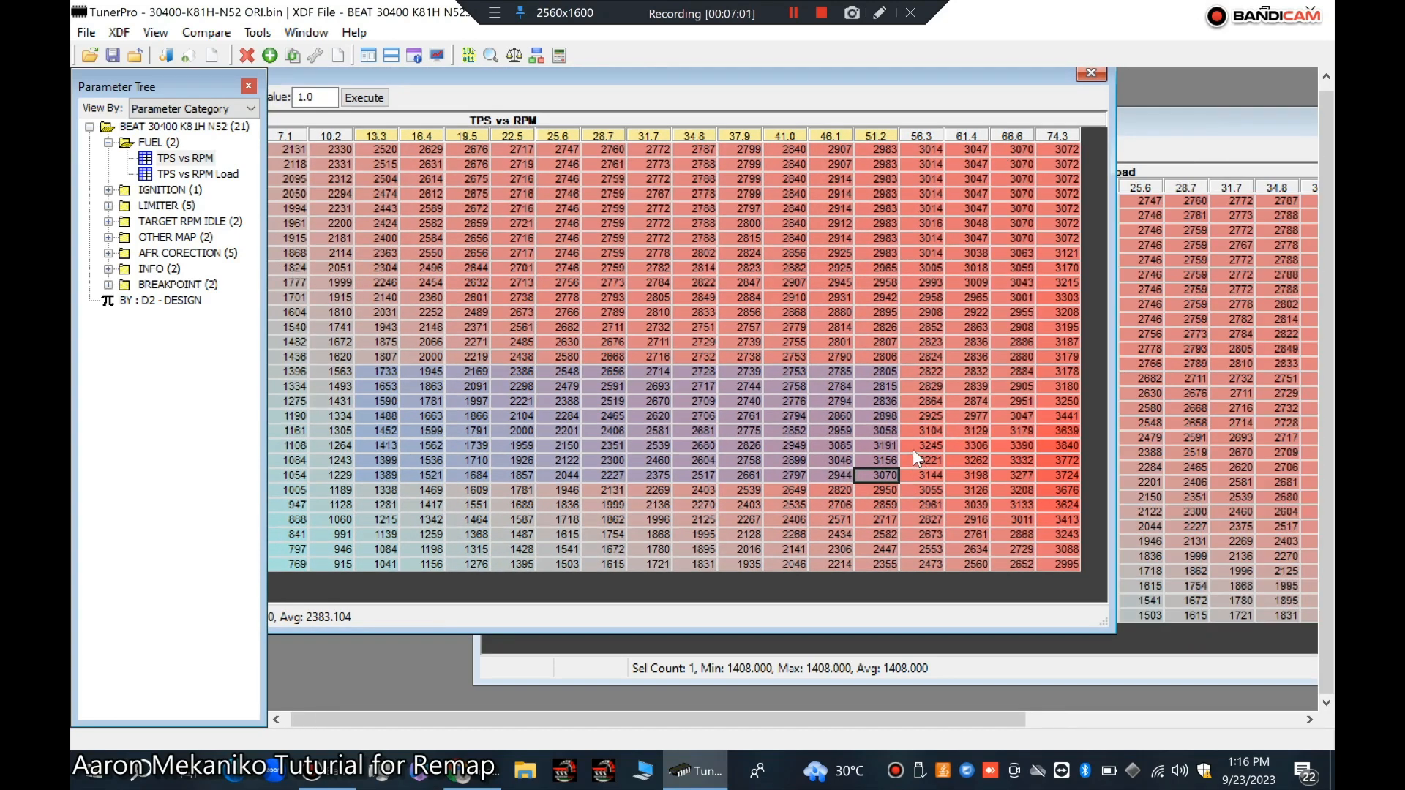
drag(916, 476, 1068, 565)
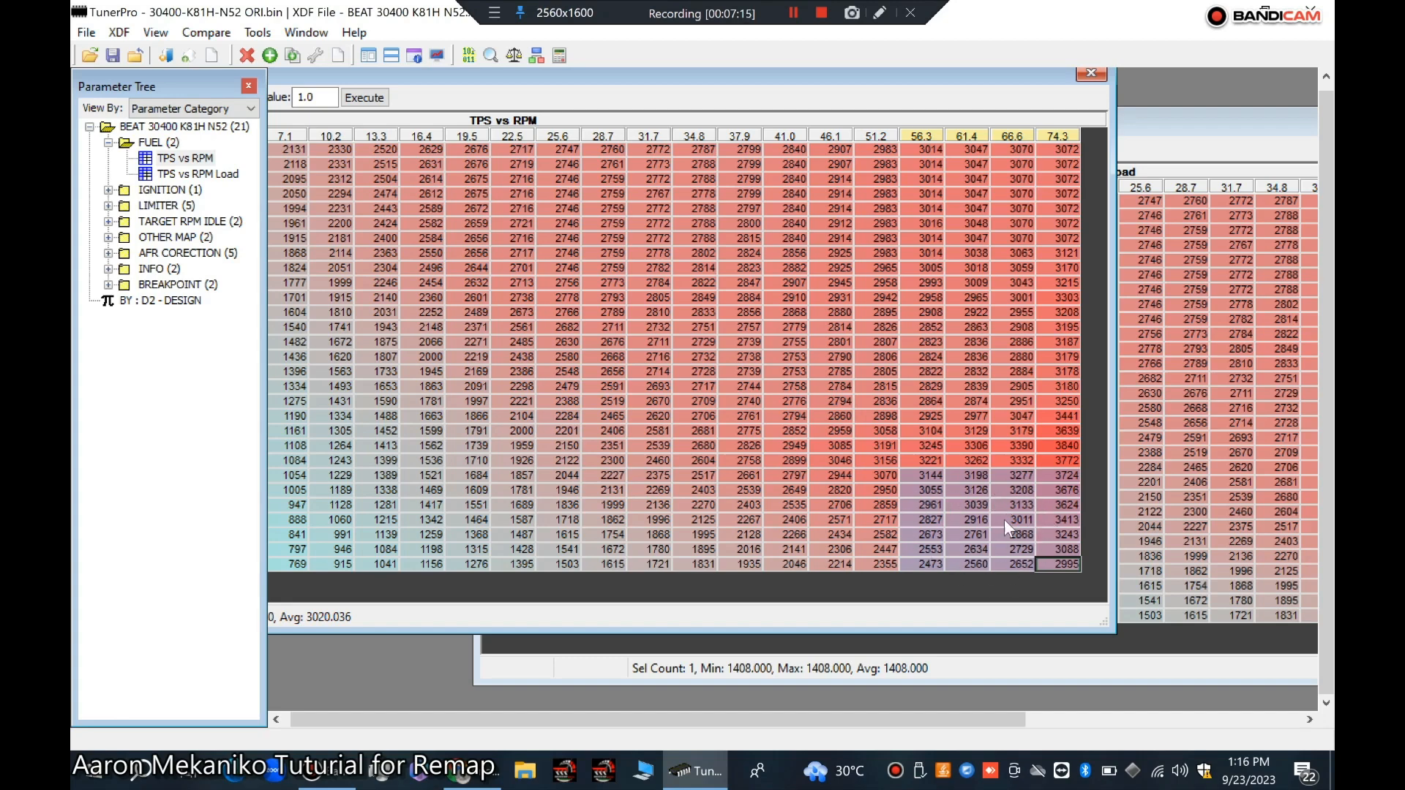
double_click(844, 76)
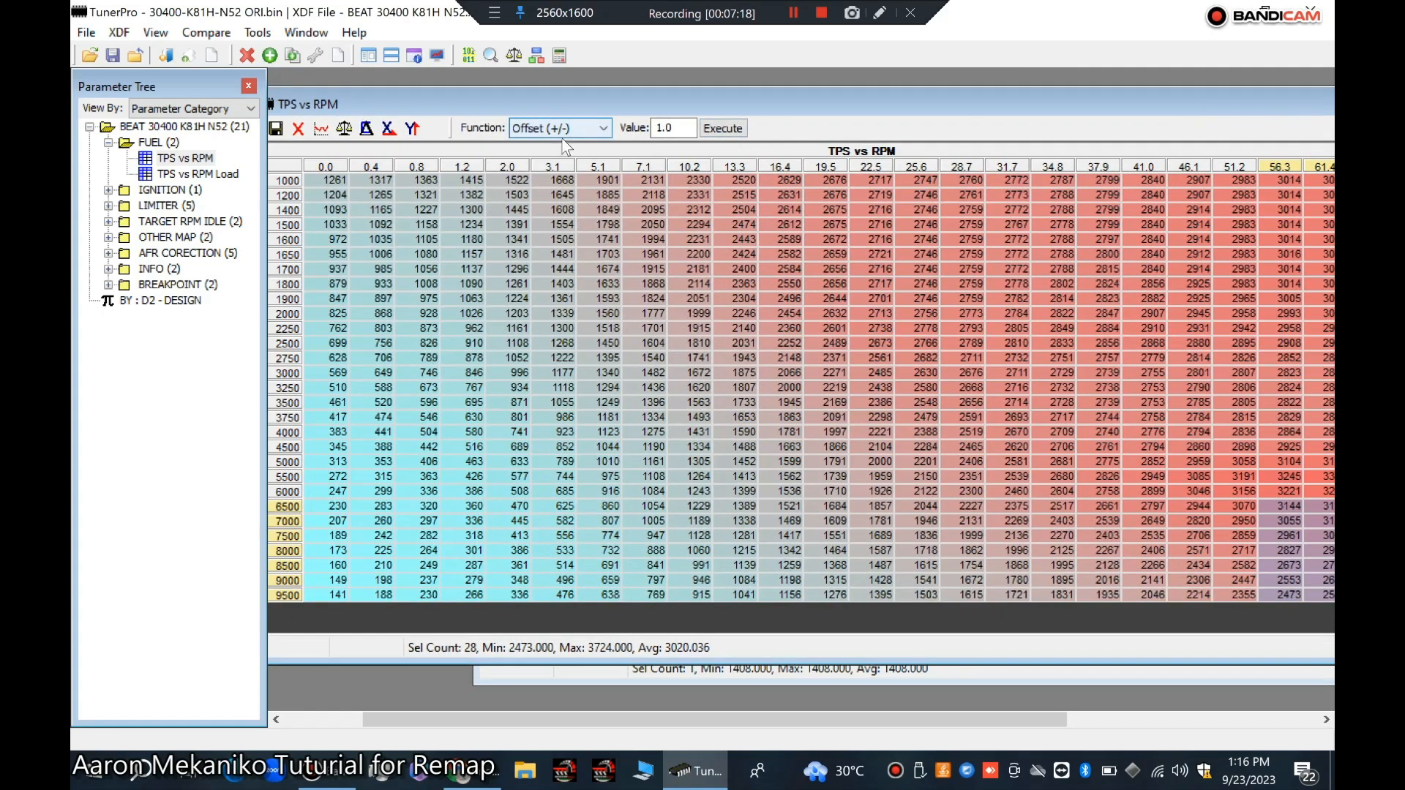
key(Tab)
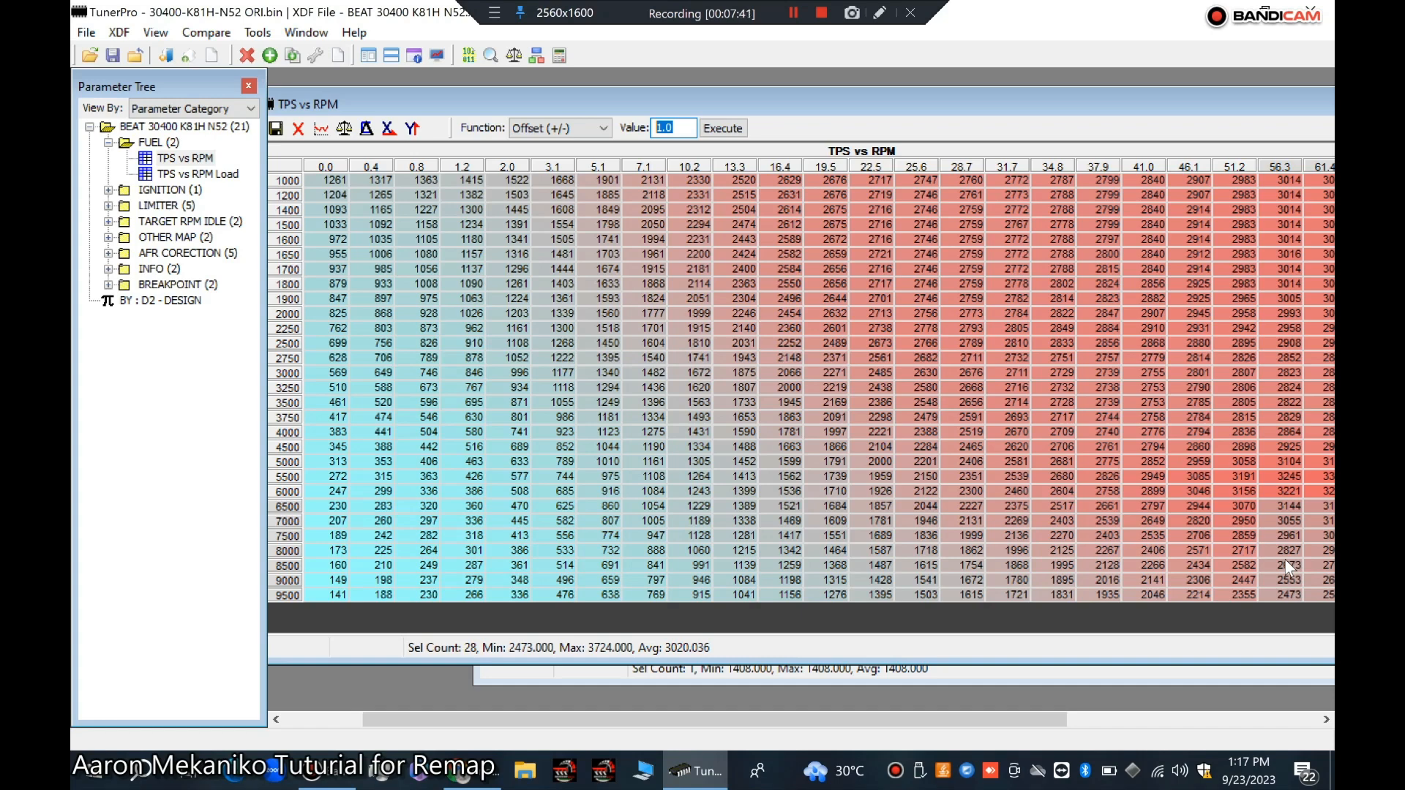
drag(859, 103, 950, 98)
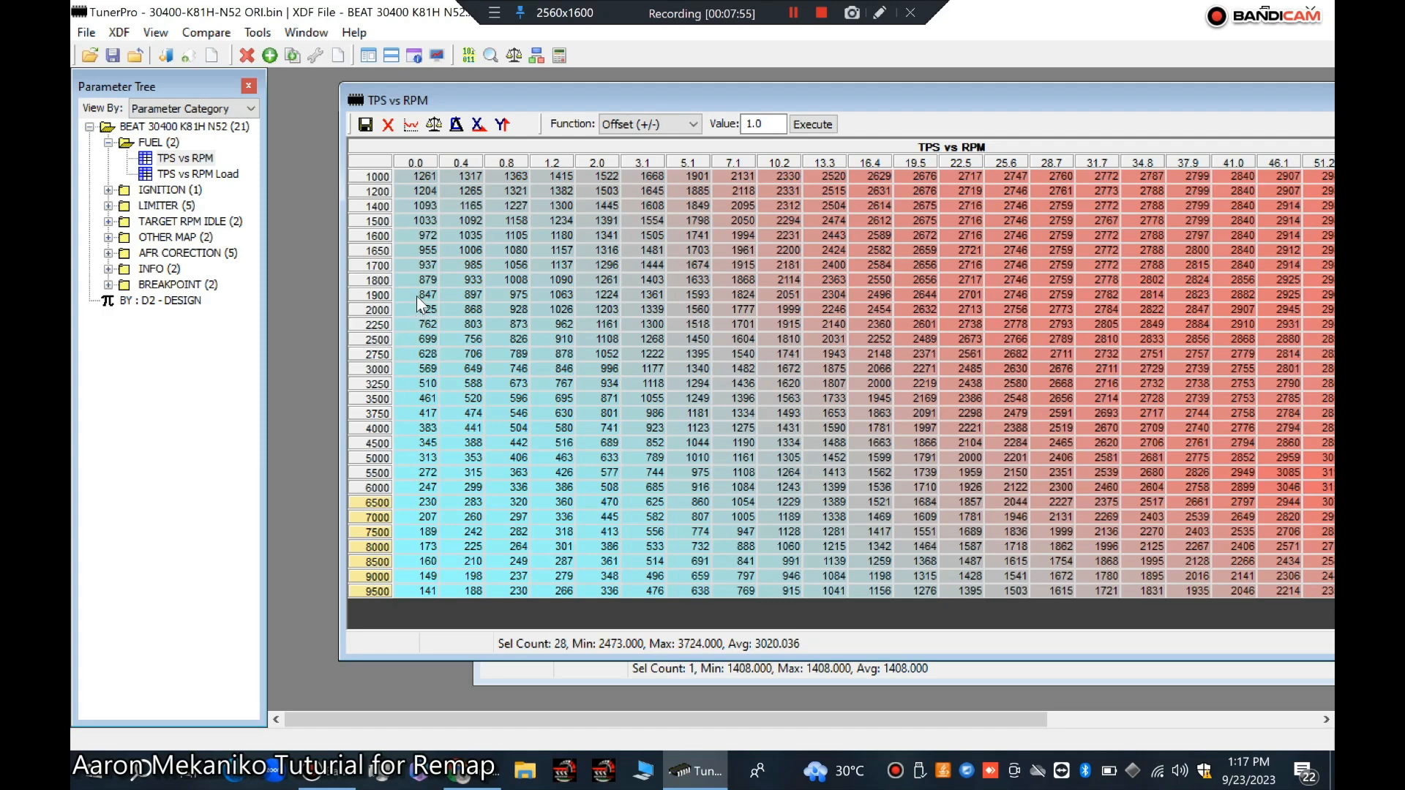
Step: Apply an Offset (+/-) of 20 to the 0.0 TPS column from 3000 to 9500 rpm in TPS vs RPM
drag(410, 373, 428, 621)
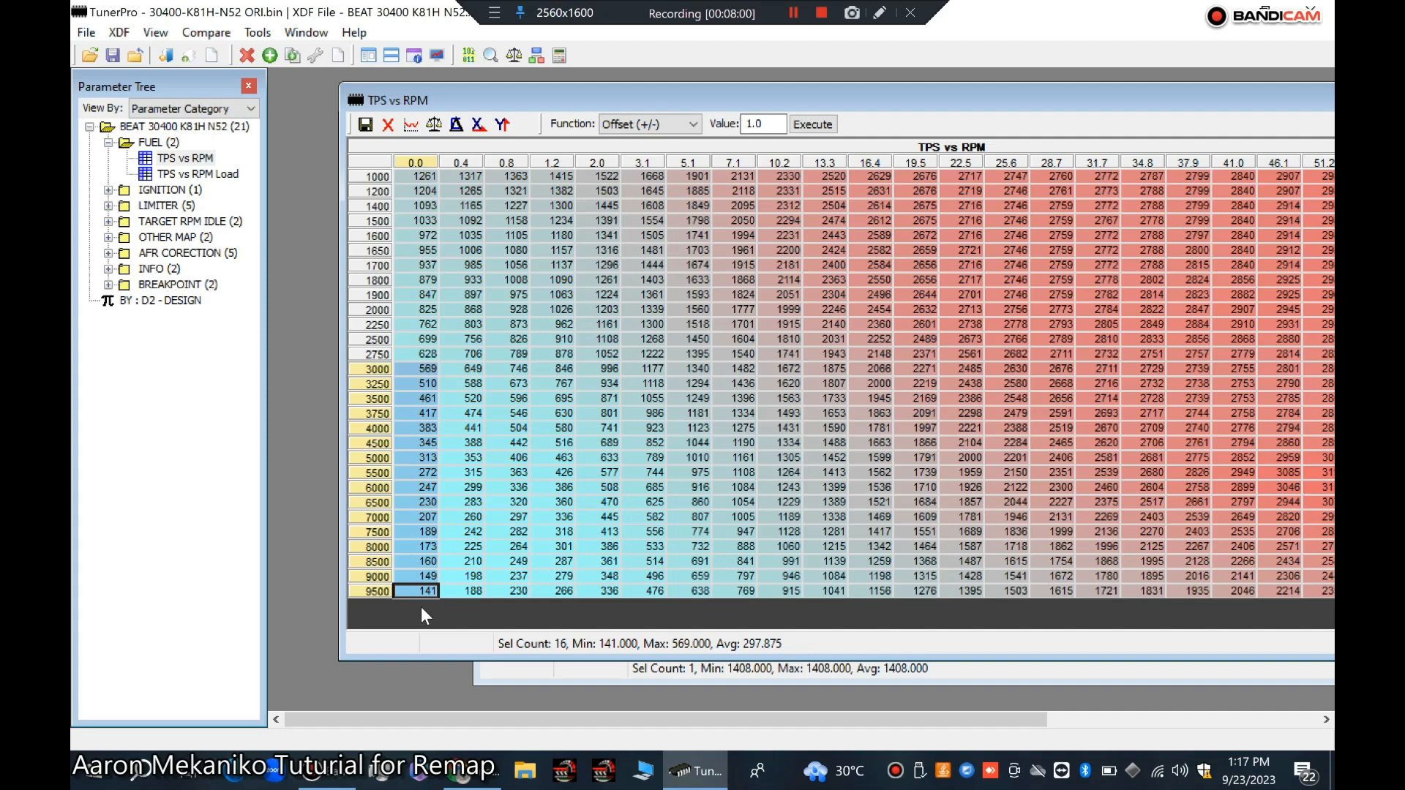
double_click(755, 124)
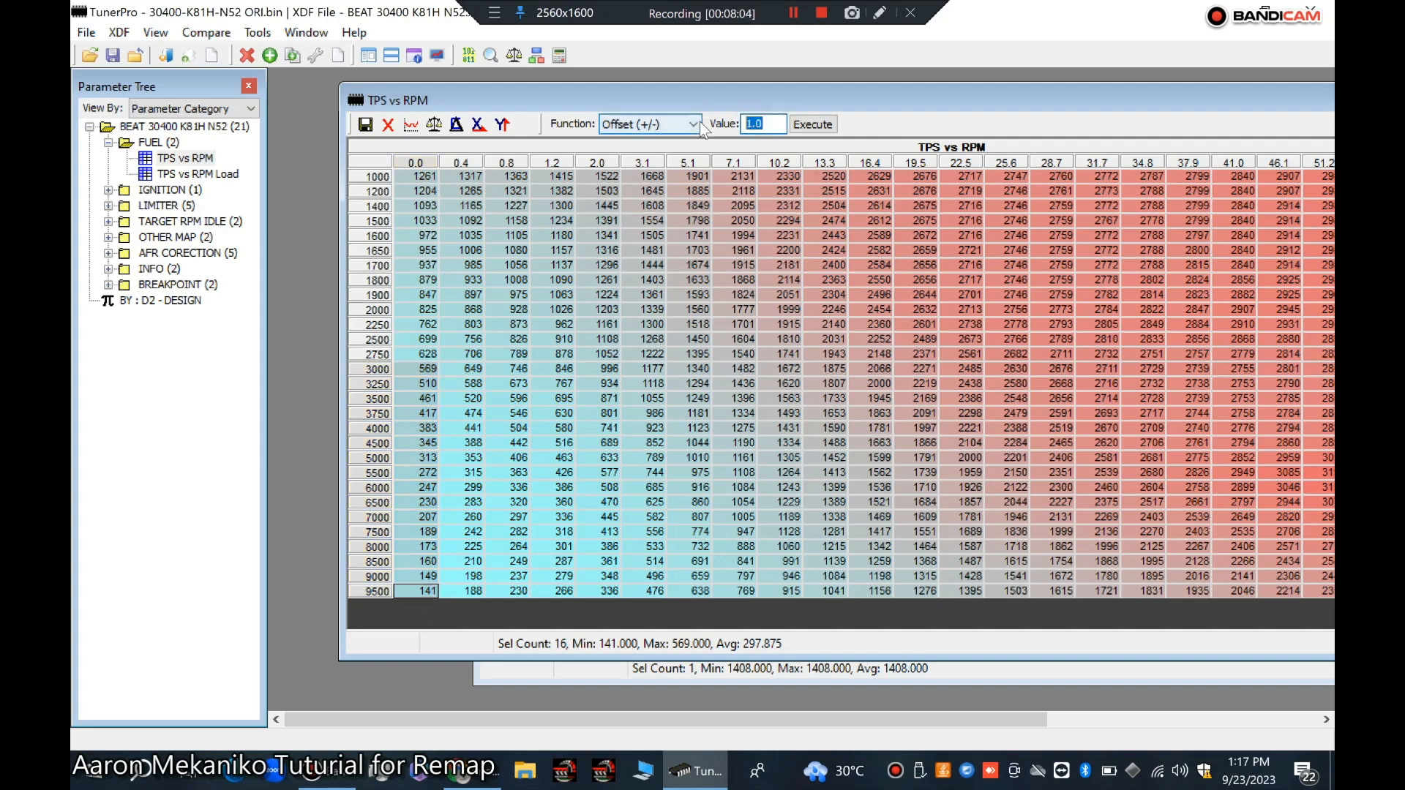
text(20)
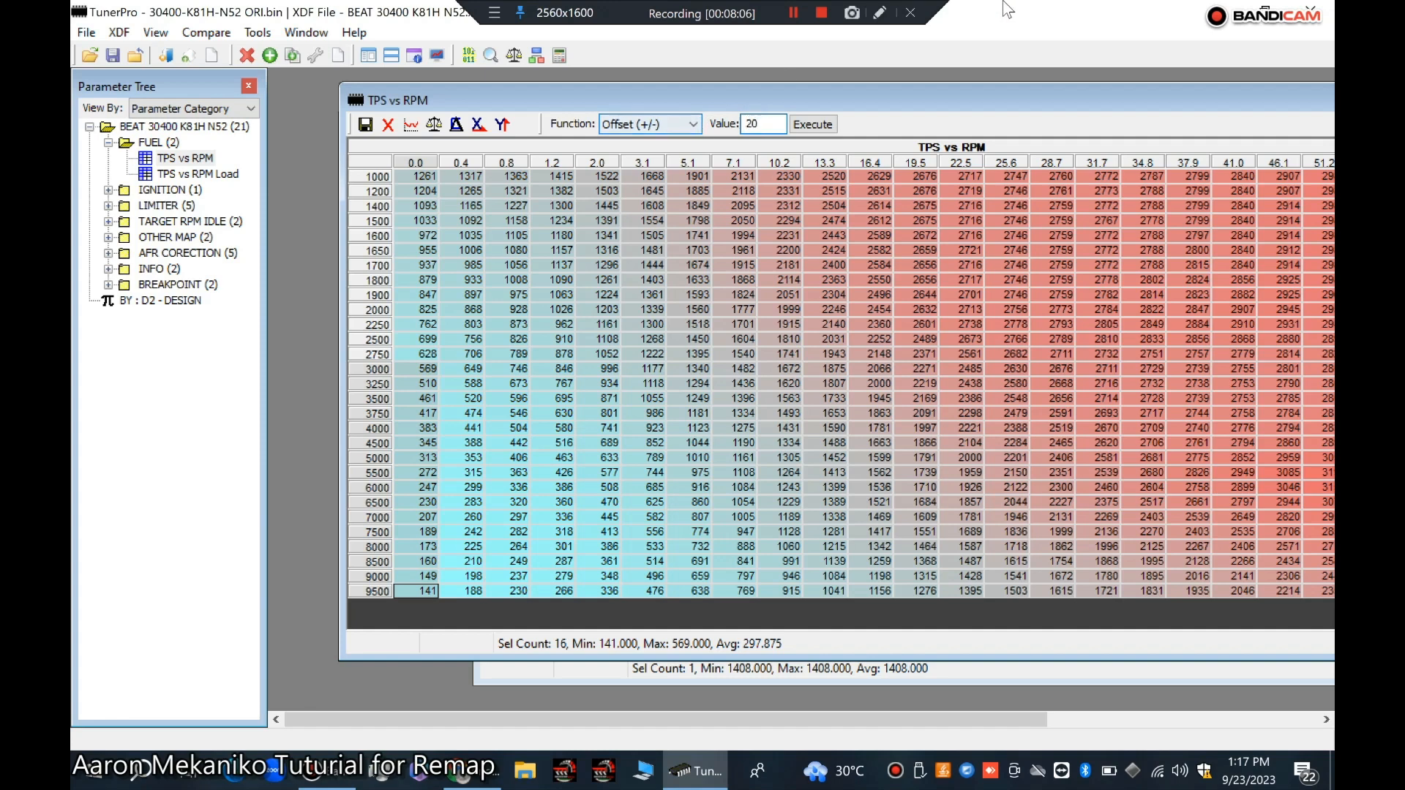
click(813, 123)
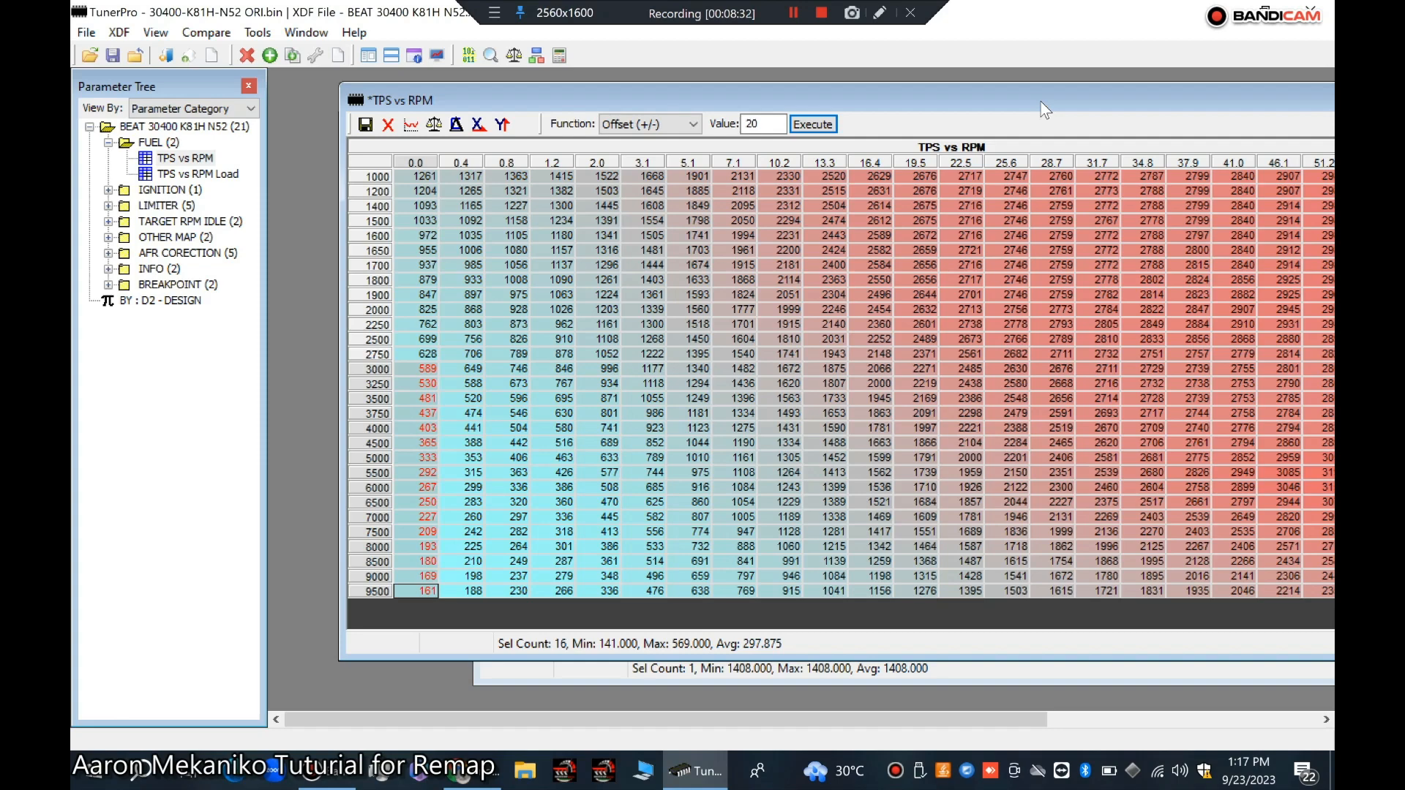
Step: Commit the changes to the TPS vs RPM map
drag(1045, 108, 777, 70)
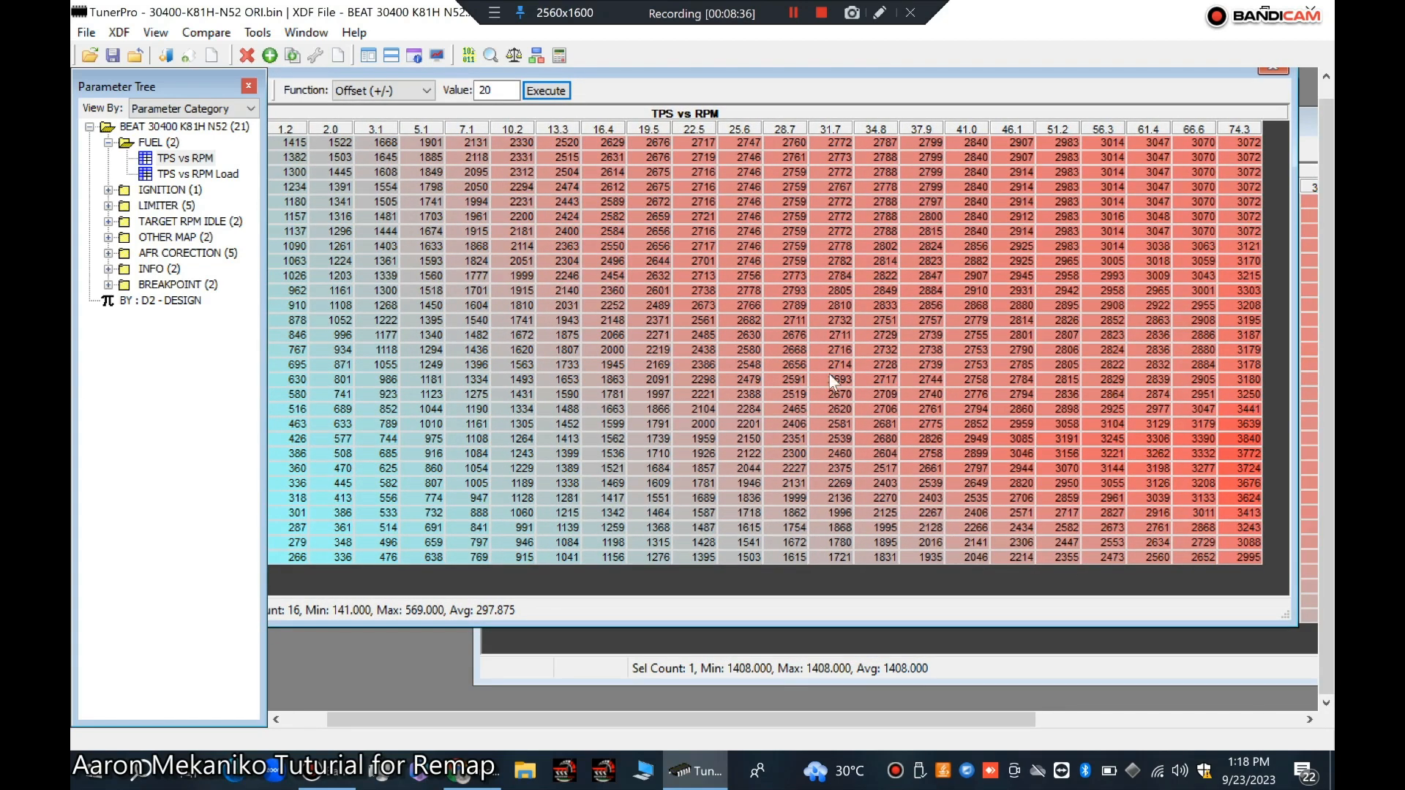
drag(660, 72, 963, 104)
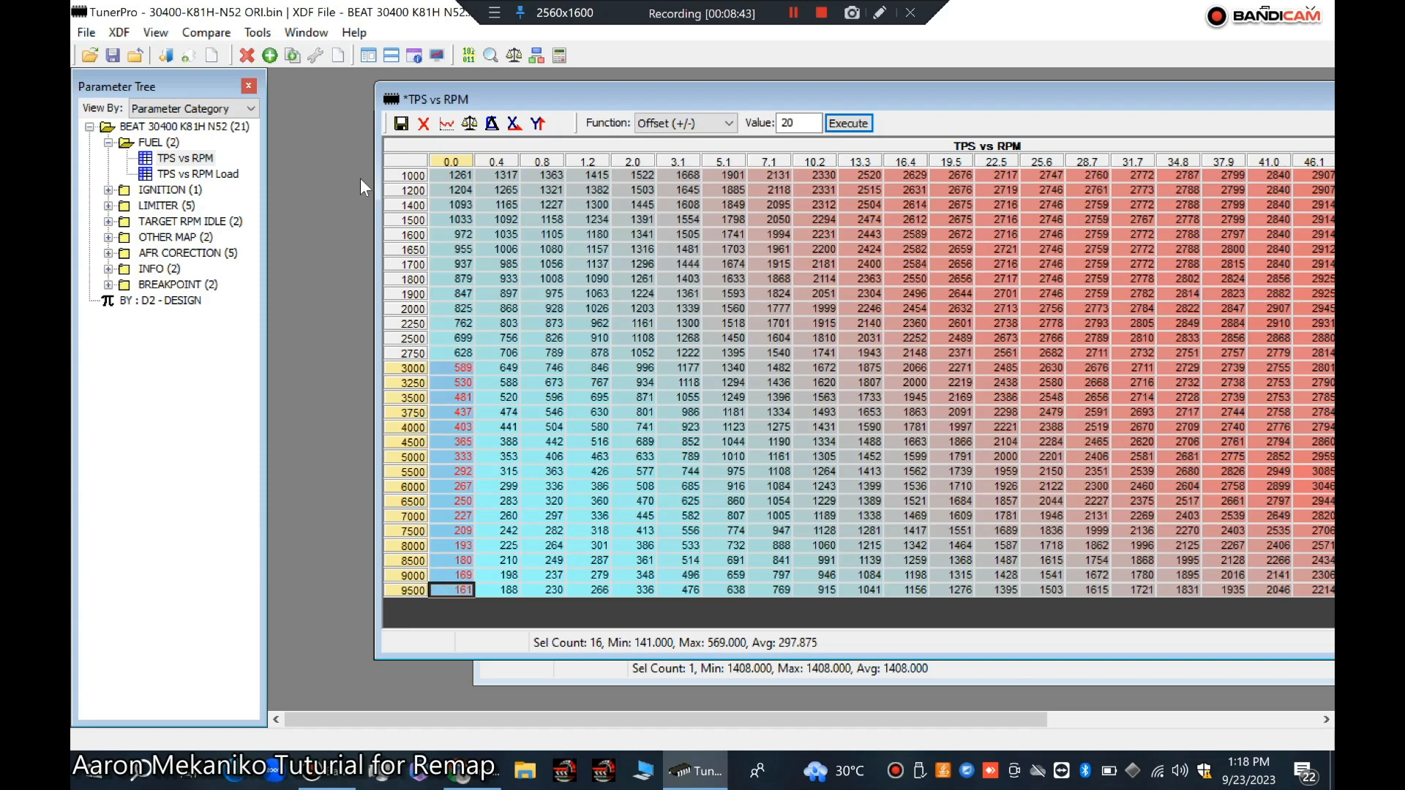
click(401, 126)
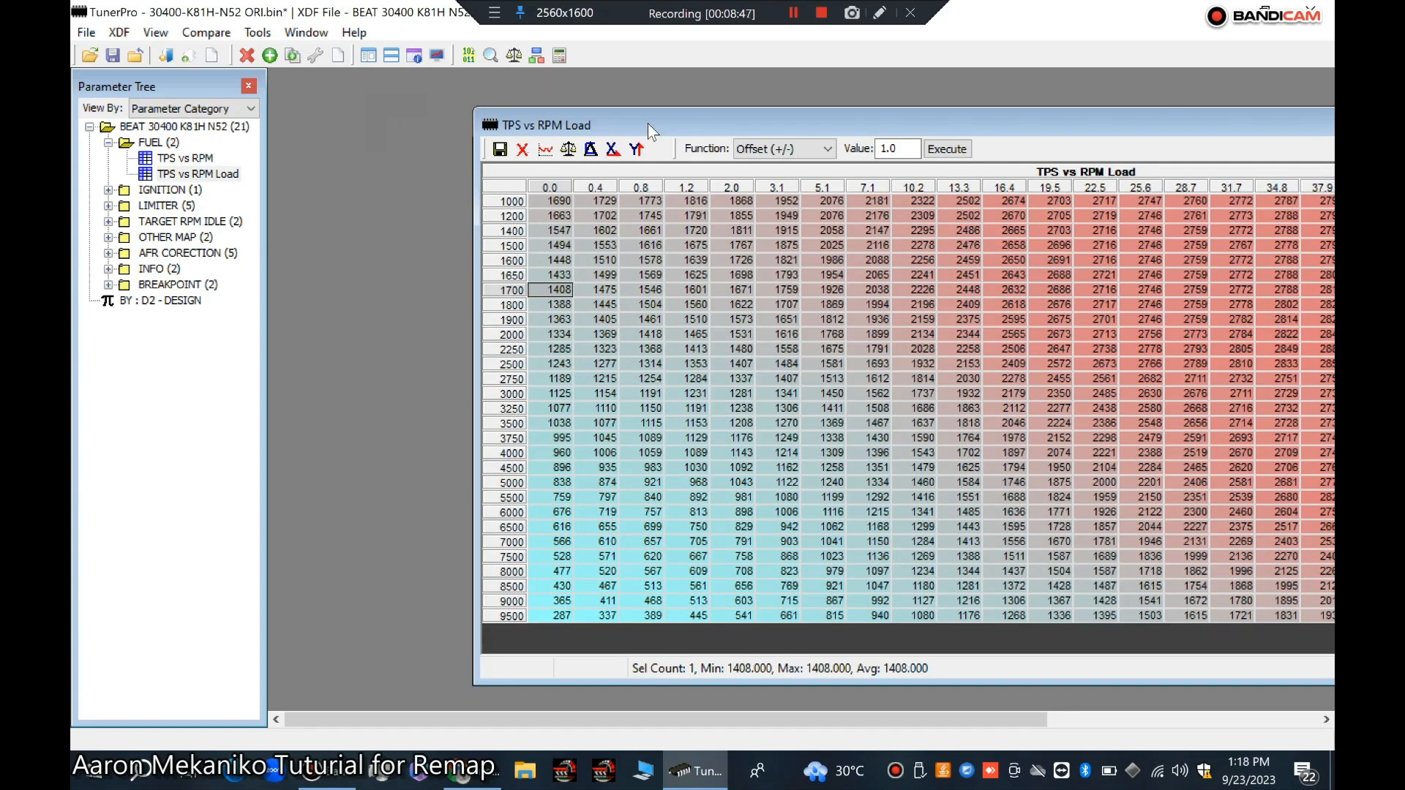
Step: Offset the 0.0 TPS column from 3000 to 9500 rpm by 20 in TPS vs RPM Load and commit the changes
drag(648, 118, 456, 82)
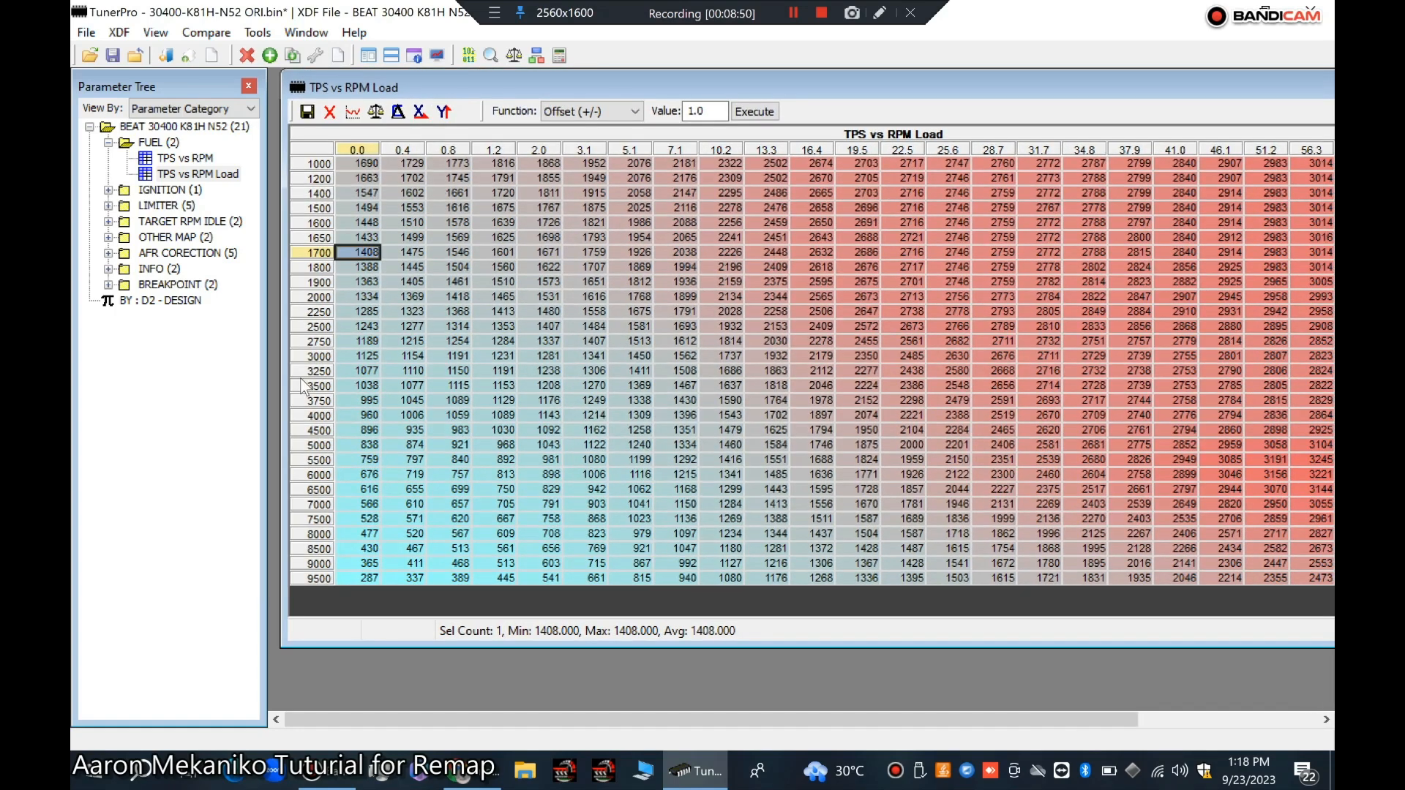
click(355, 360)
drag(355, 363, 357, 581)
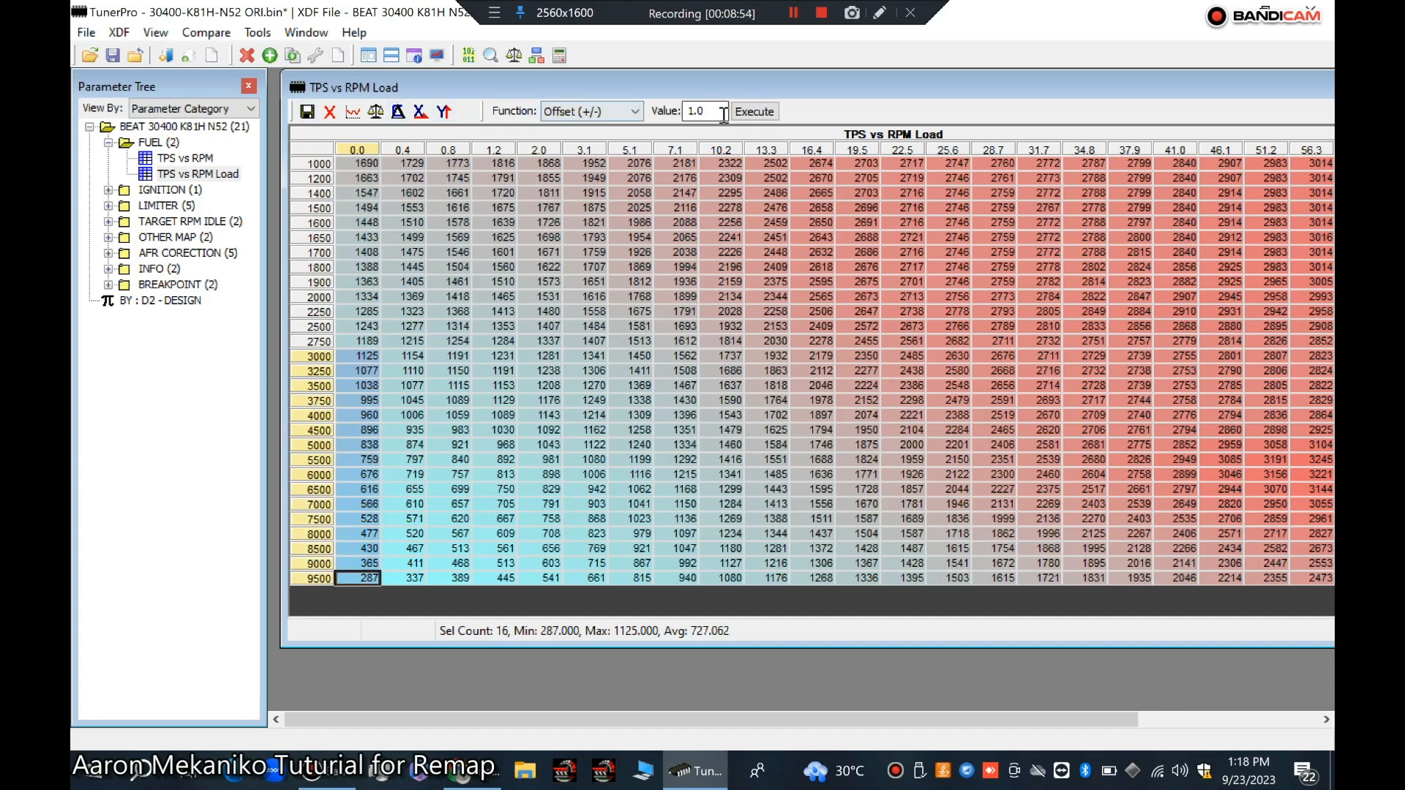
drag(713, 111, 679, 119)
text(20)
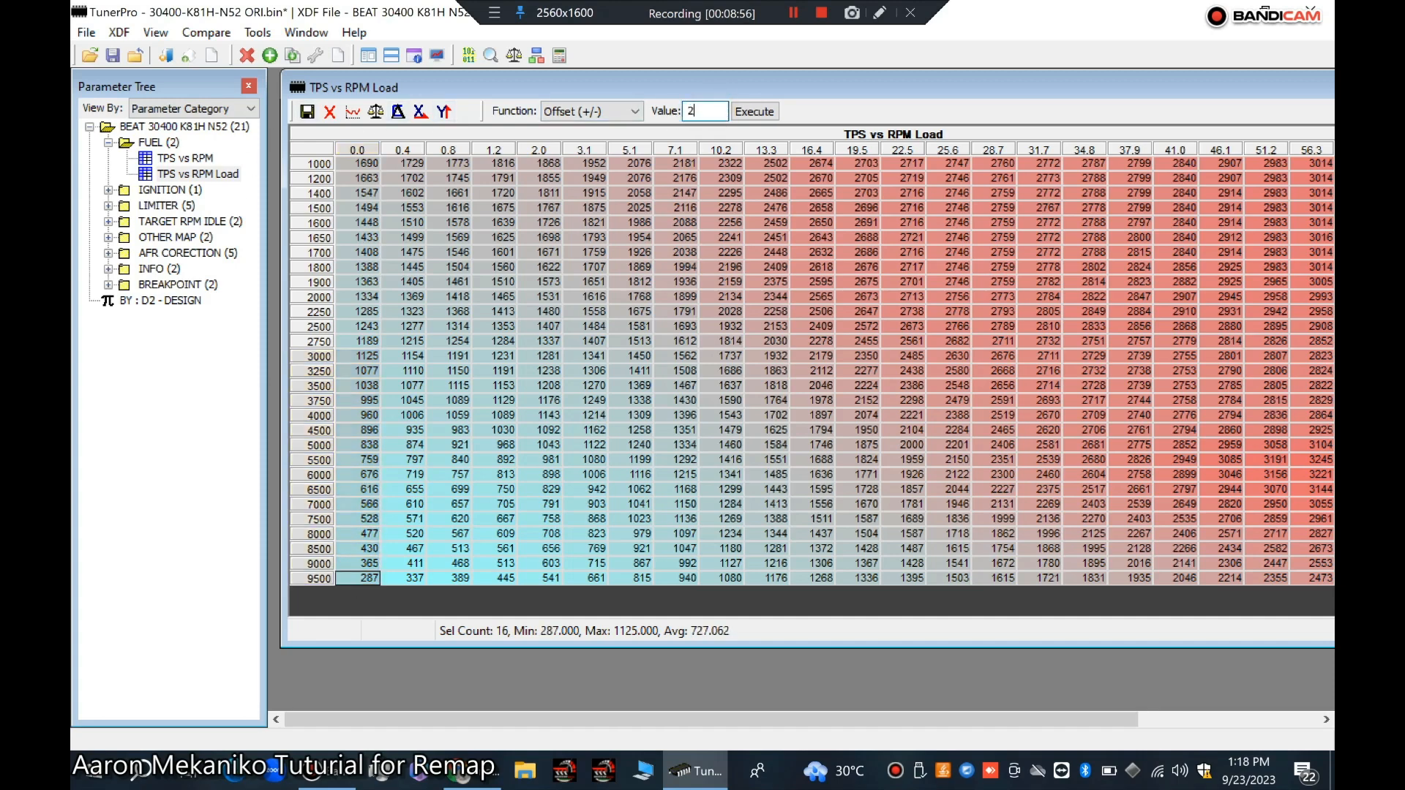
click(751, 114)
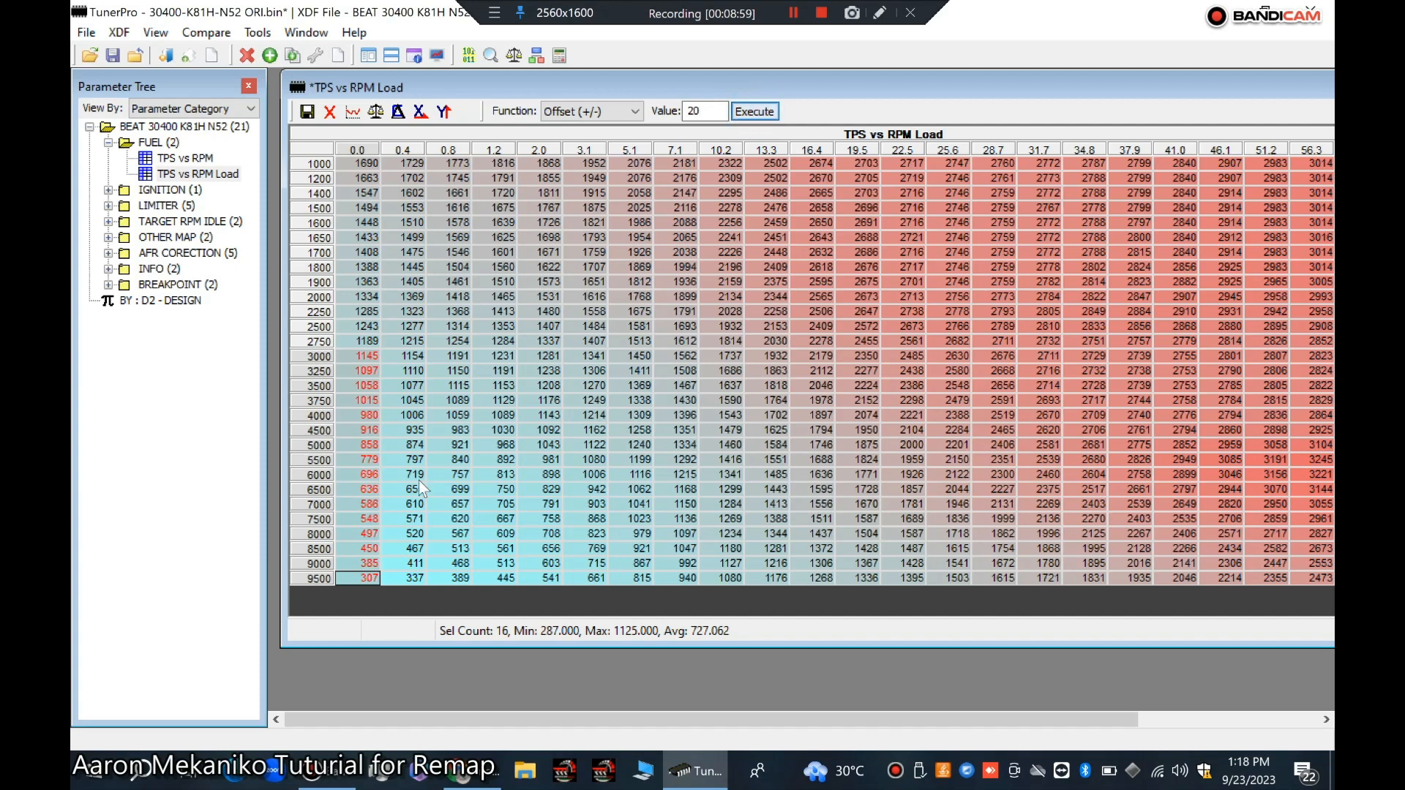
click(308, 112)
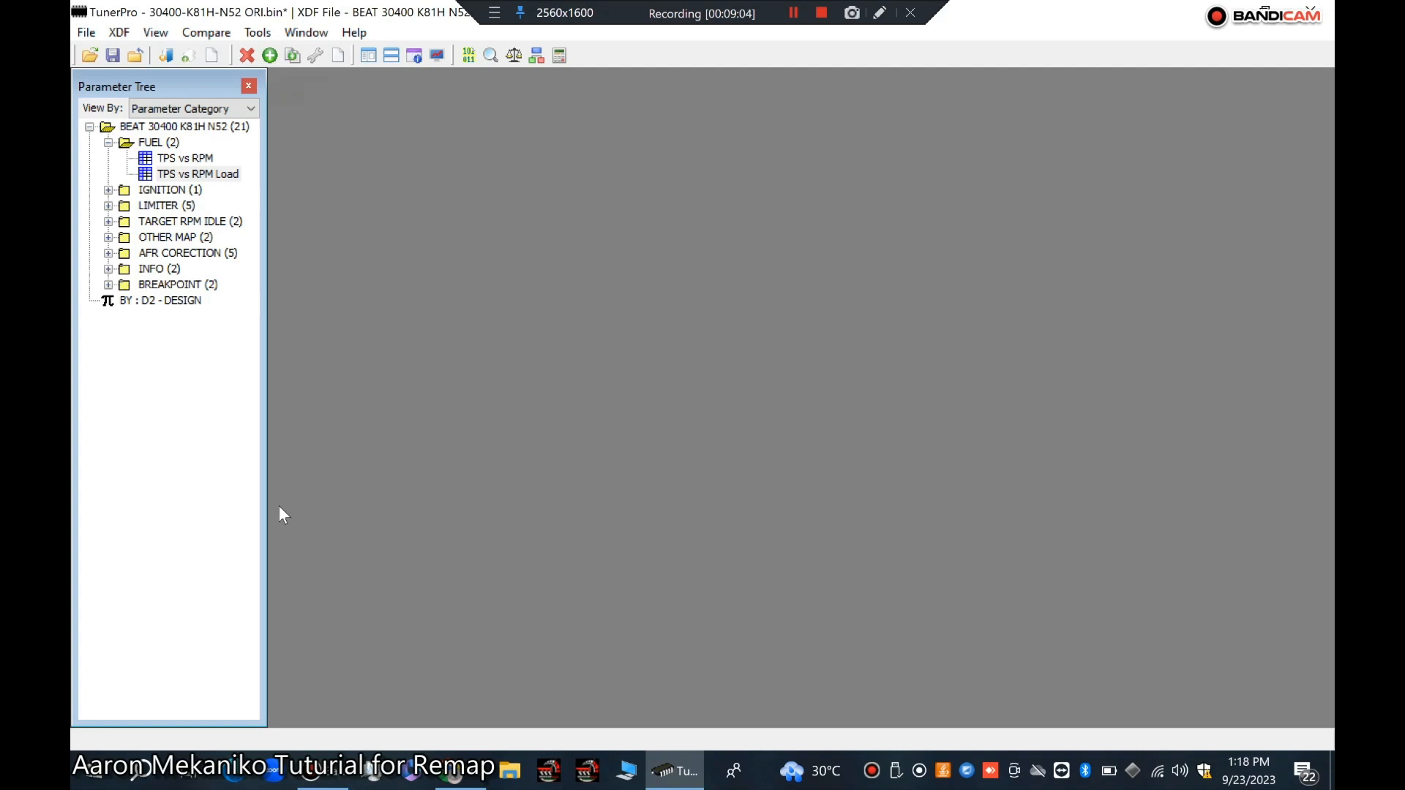
Step: Expand the LIMITER category and open Limiter 1, Limiter 2 and Limiter 3
click(108, 206)
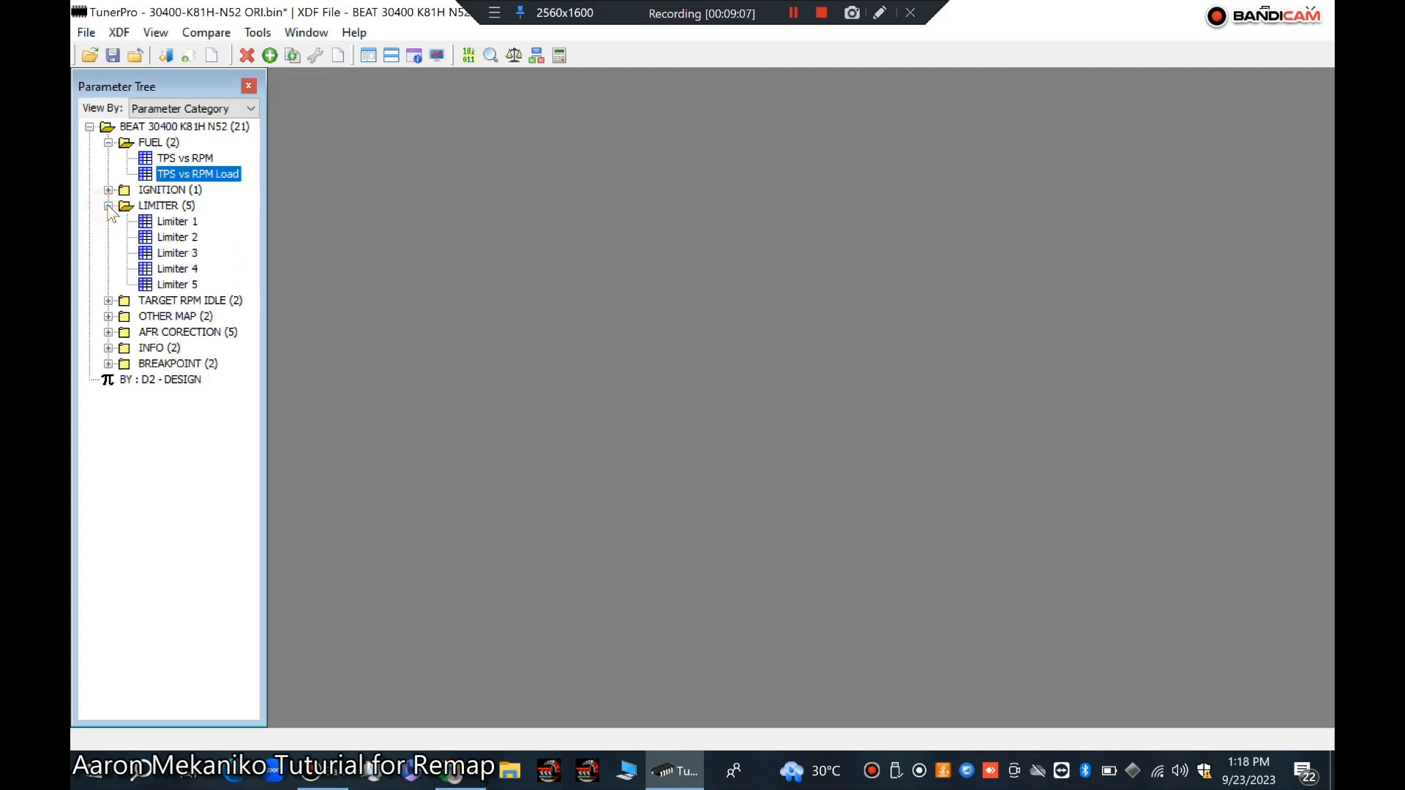
double_click(171, 223)
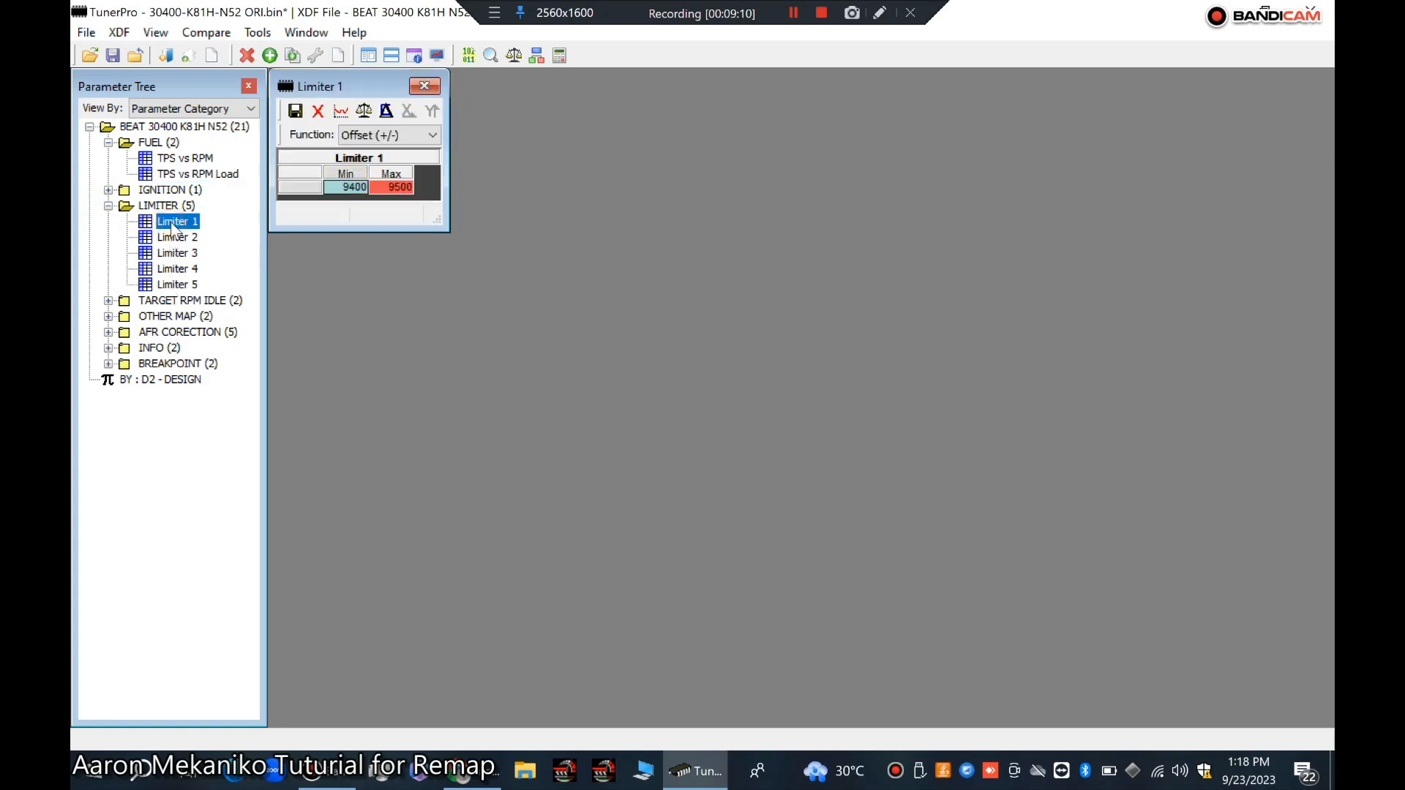
double_click(176, 238)
double_click(175, 253)
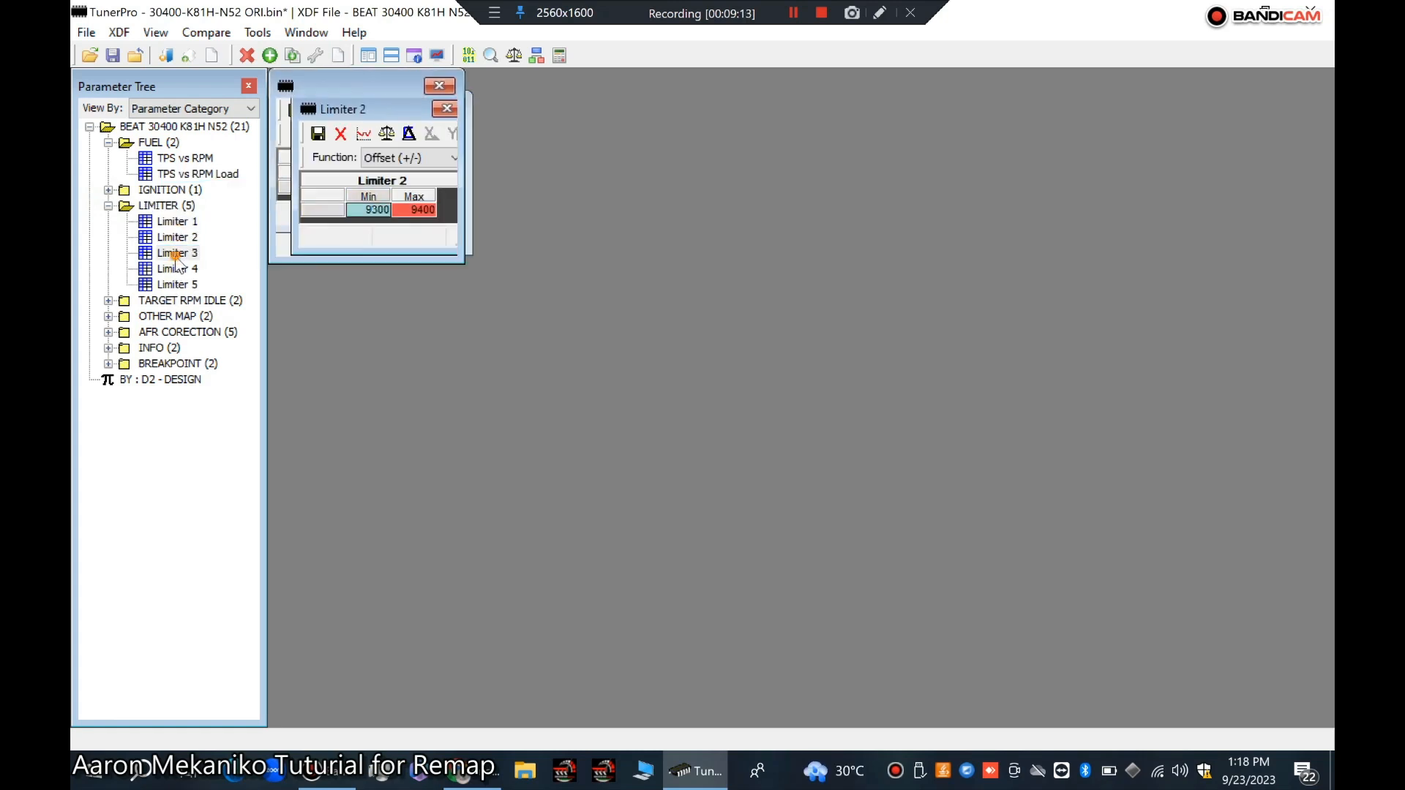
Step: Open the Limiter 4 and Limiter 5 tables and move the Limiter 4 window apart from the others
double_click(177, 270)
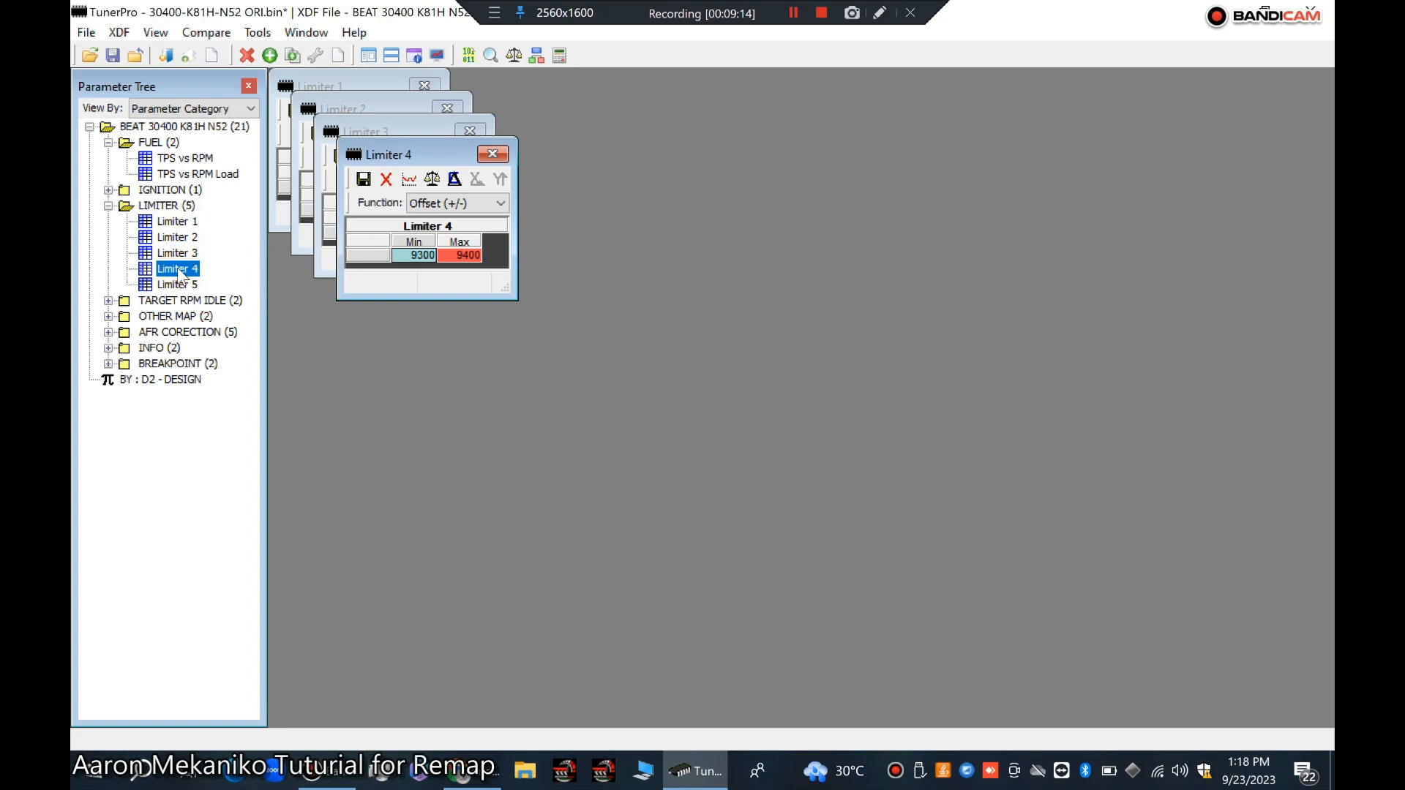
double_click(176, 285)
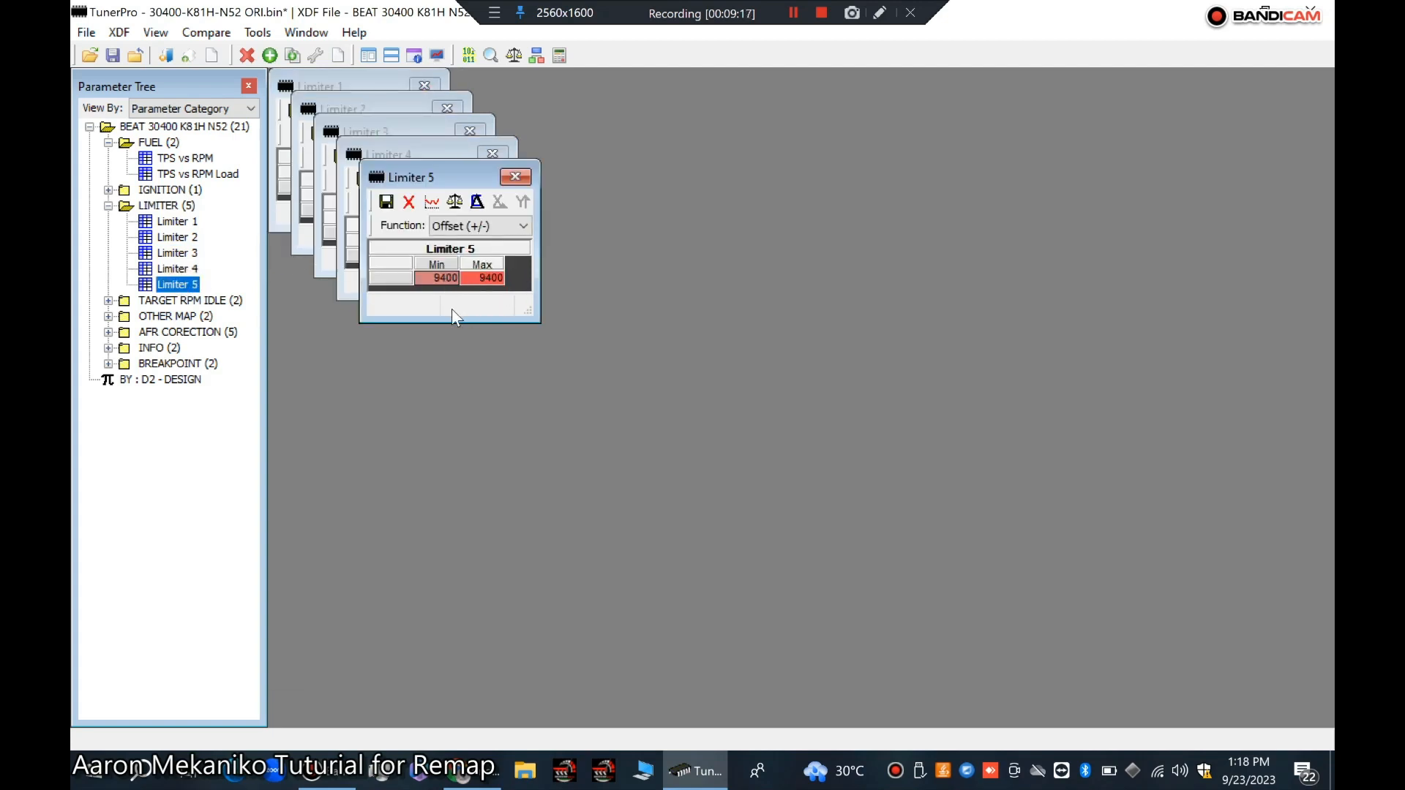
click(472, 279)
click(459, 154)
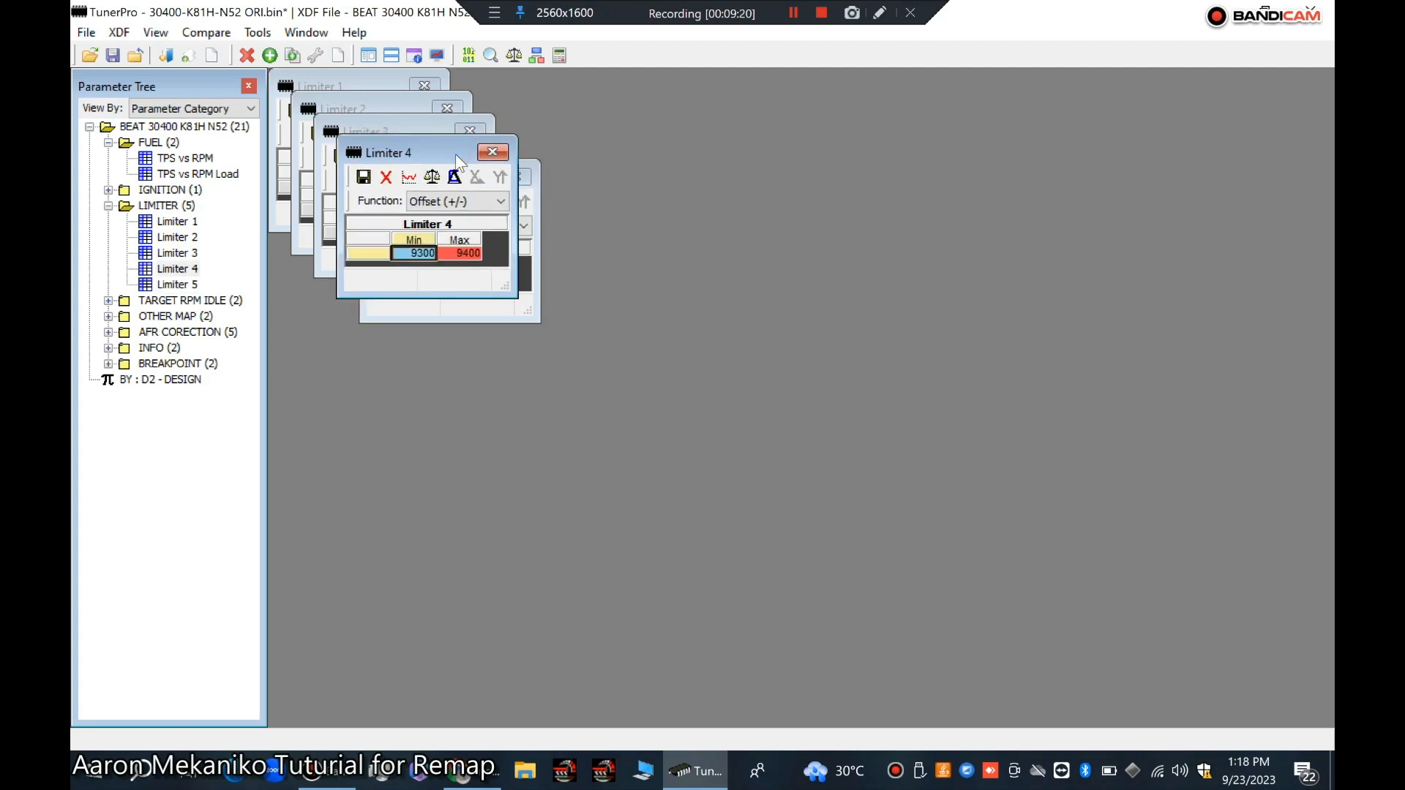
drag(456, 156, 504, 350)
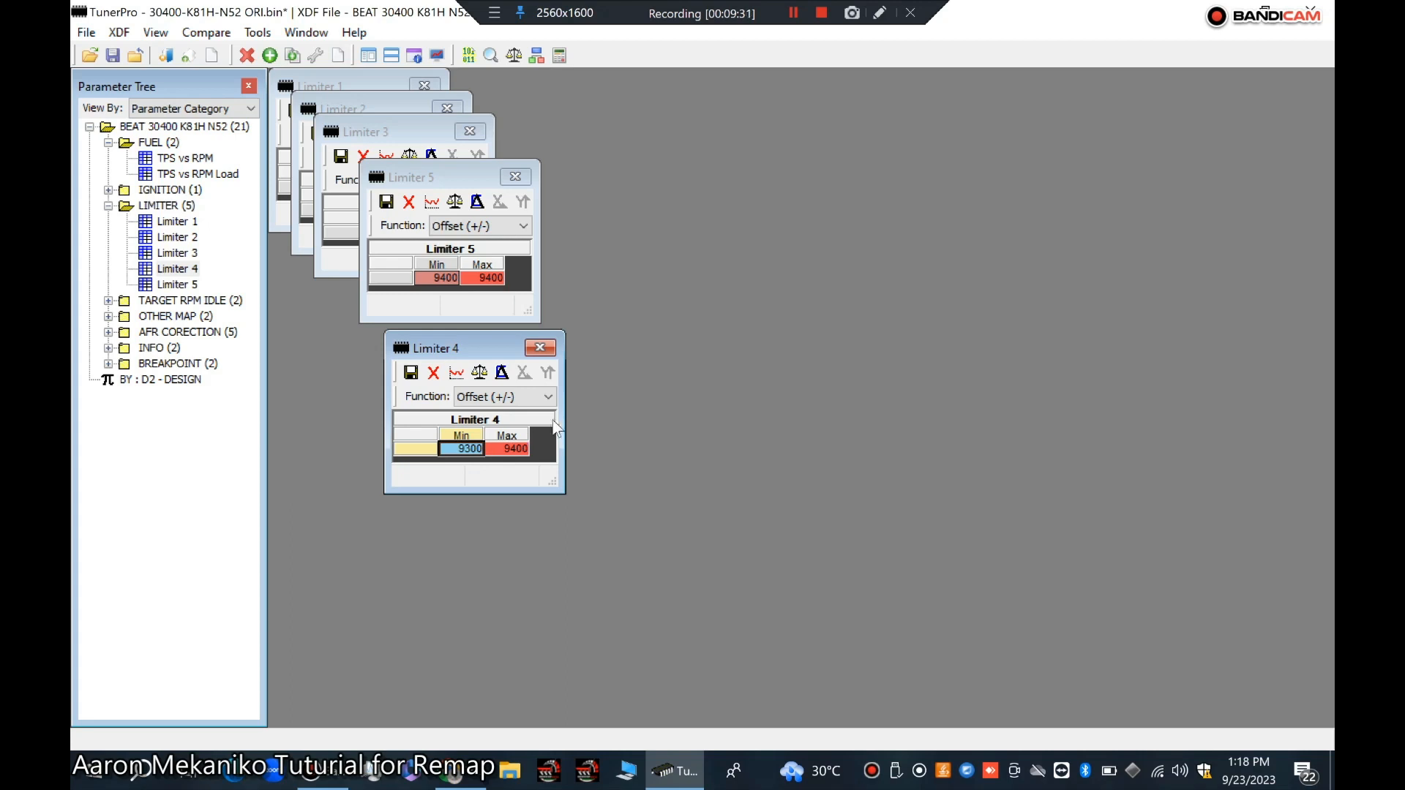
Step: Offset Limiter 4's Min and Max values by 1000 with Offset (+/-) and commit the changes
drag(563, 415, 708, 416)
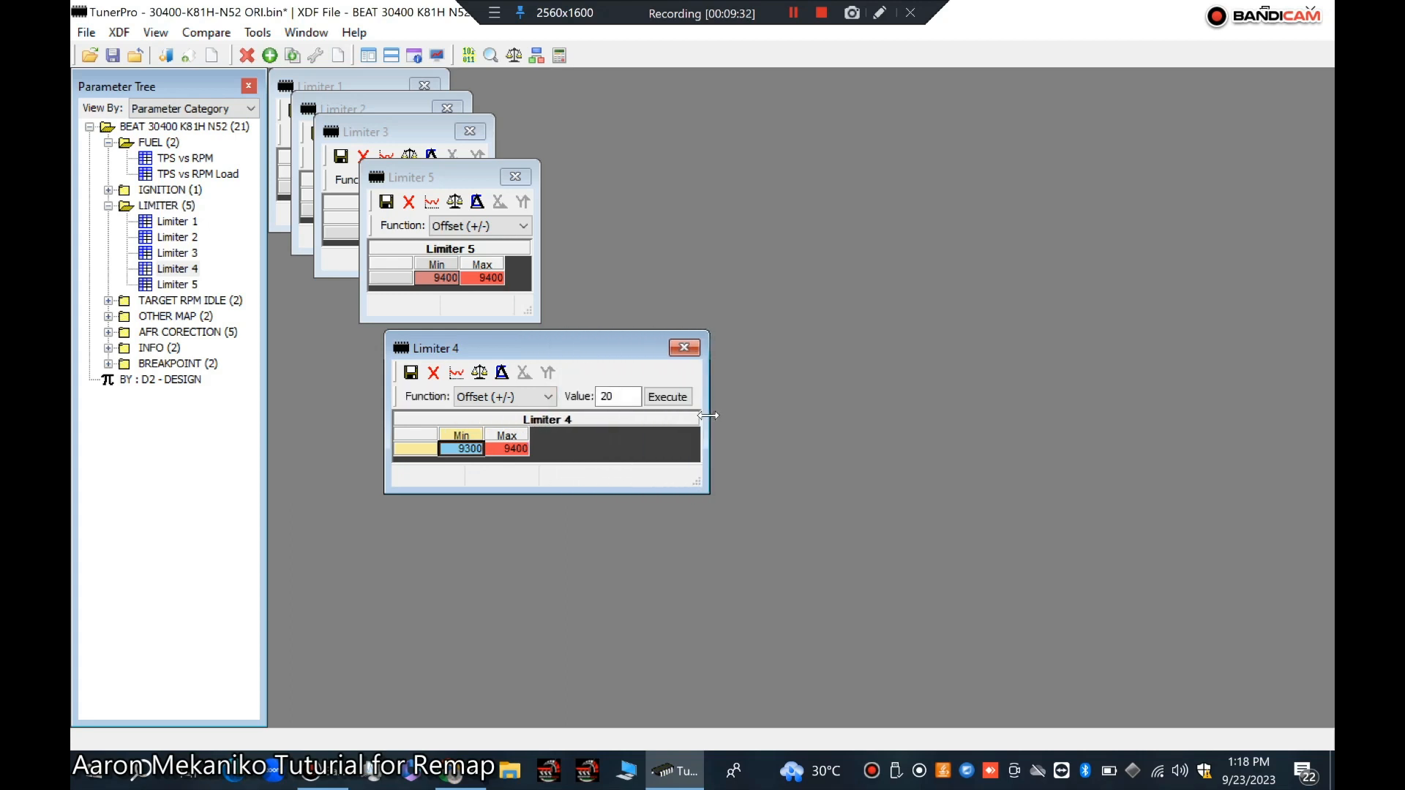
double_click(618, 395)
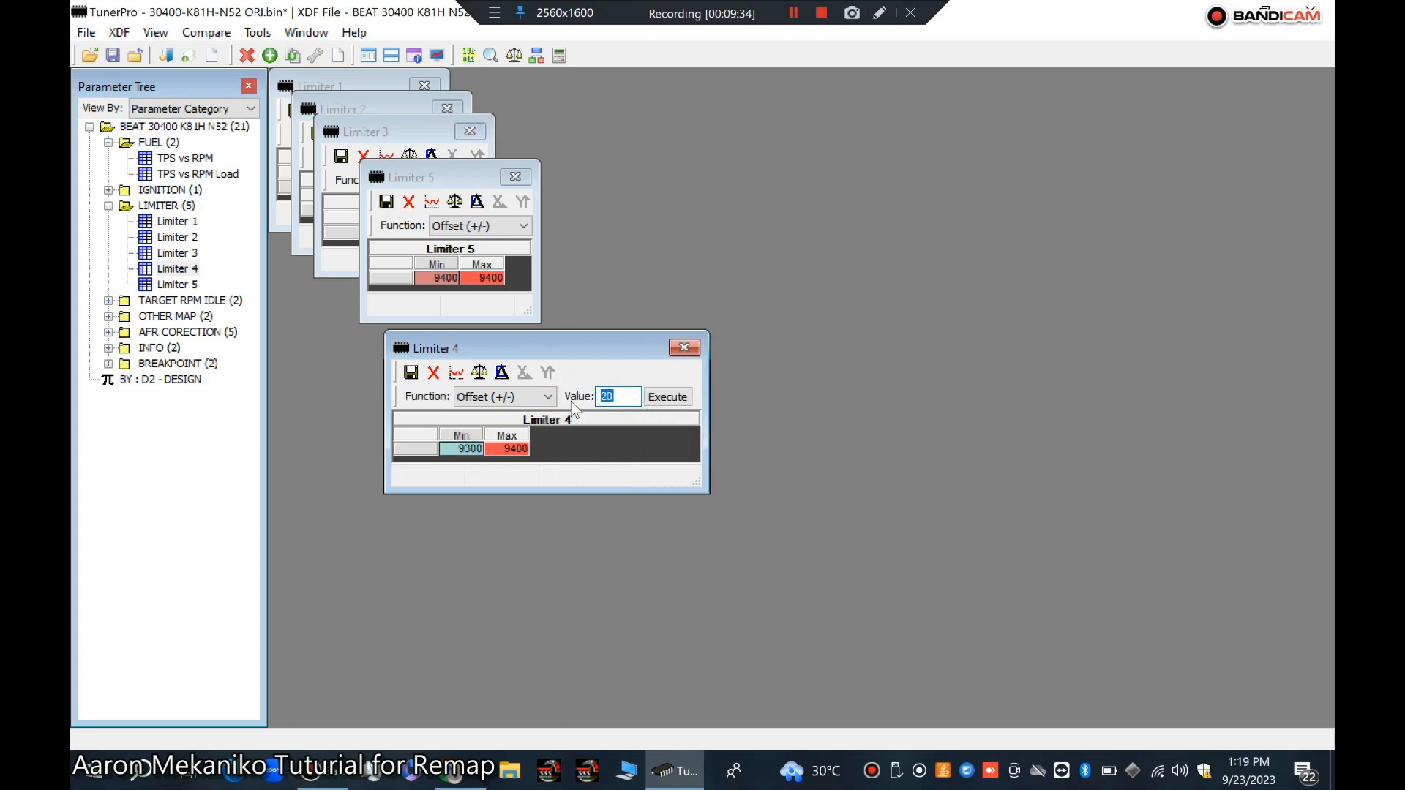
text(1000)
click(666, 404)
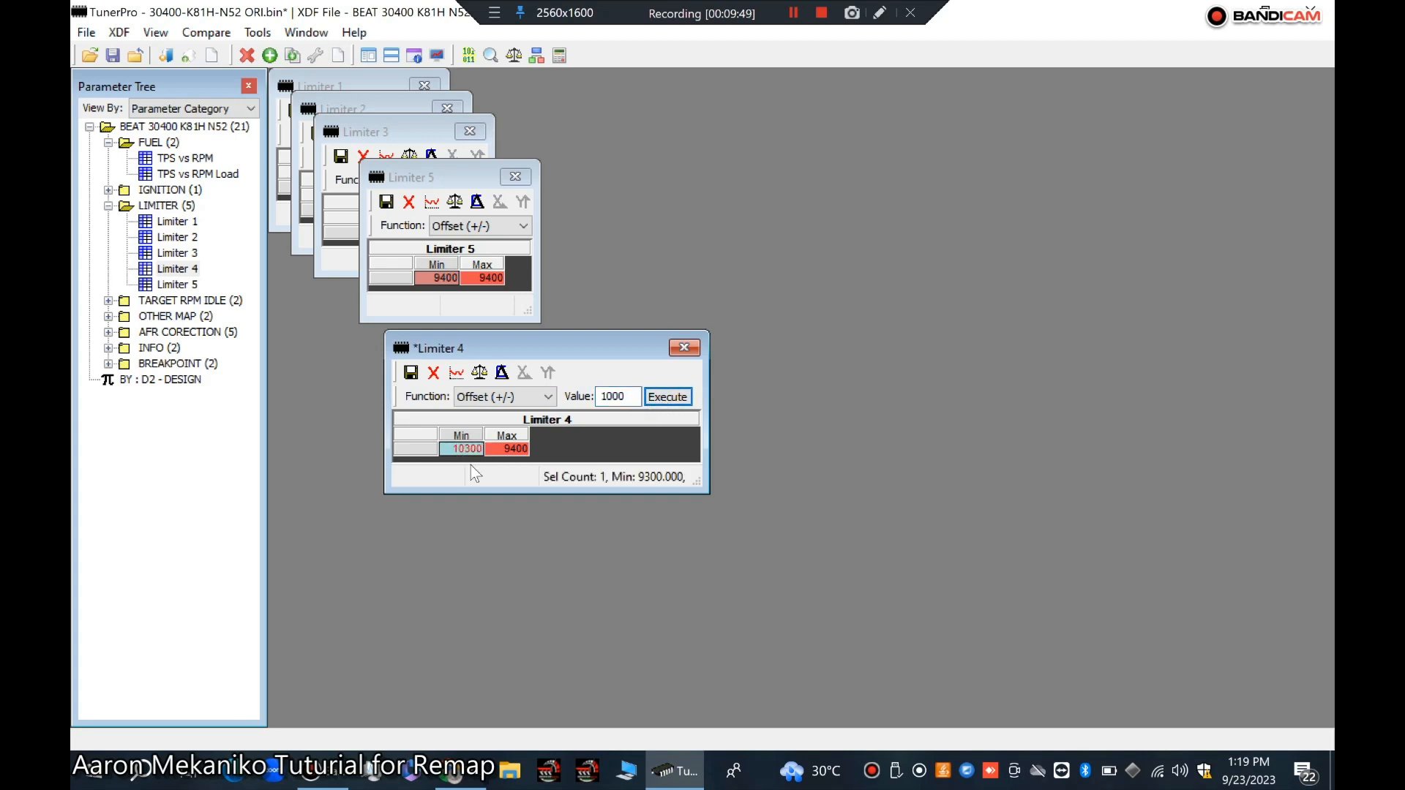
click(506, 451)
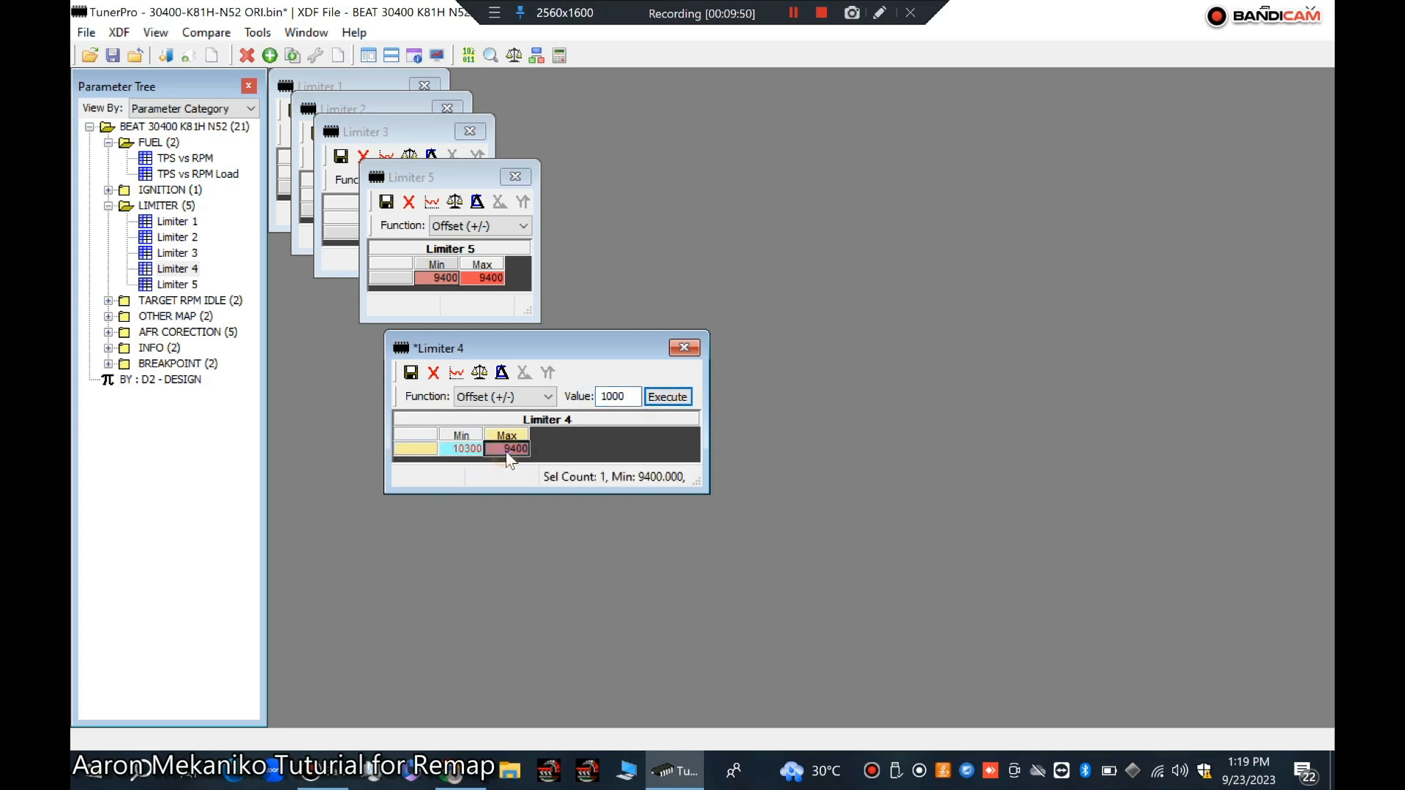
click(666, 397)
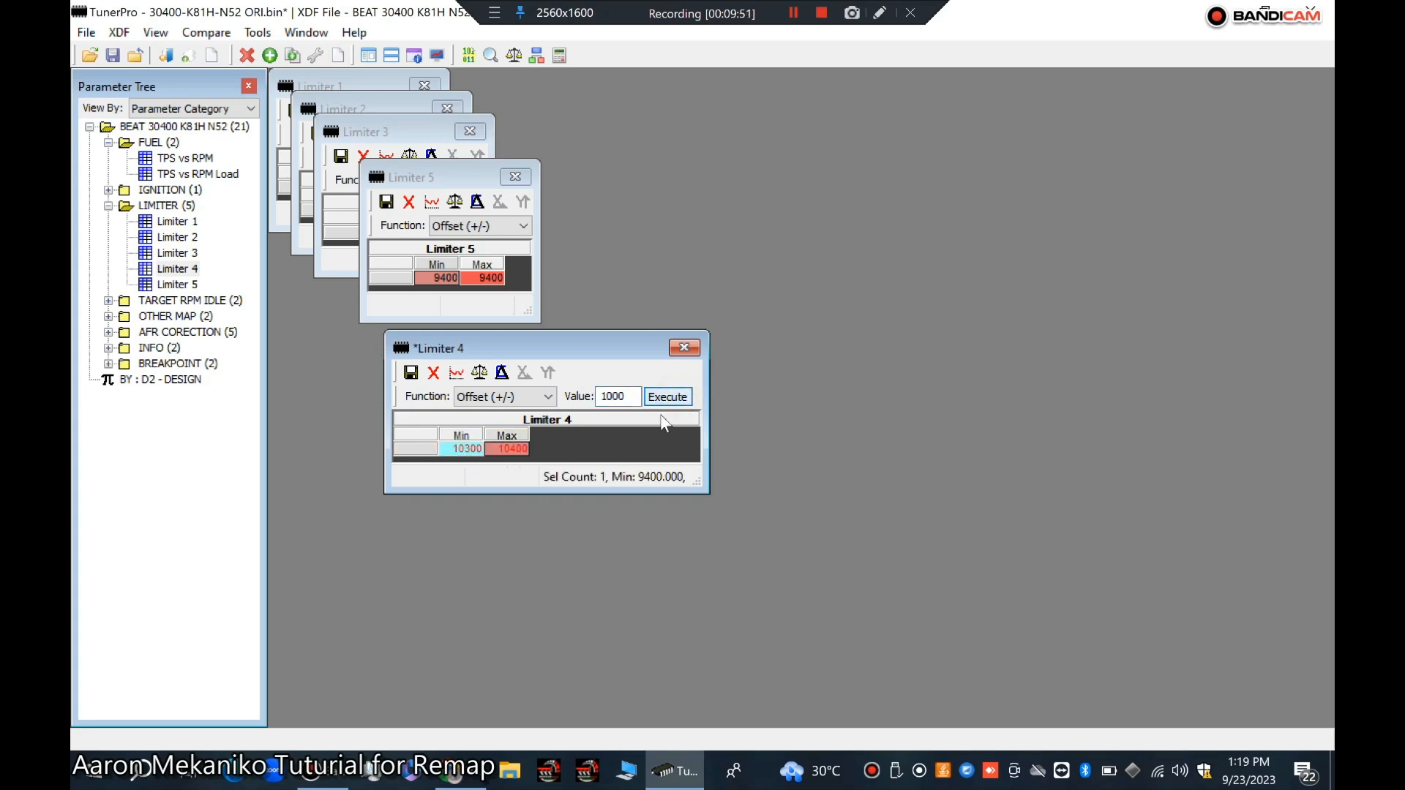
click(411, 373)
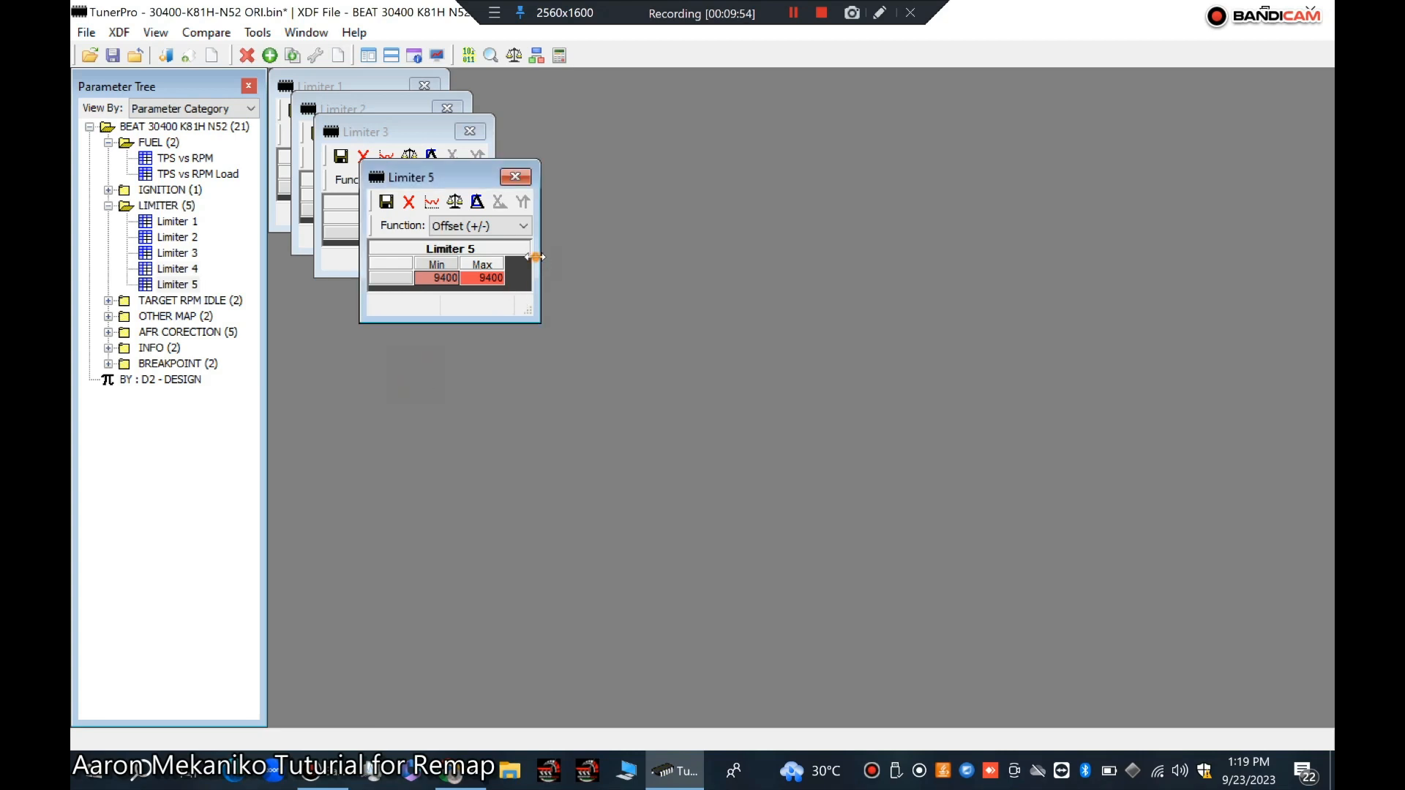
Step: Offset both Min and Max values of Limiter 5 by 1000 and commit the changes
drag(540, 257, 706, 264)
double_click(585, 225)
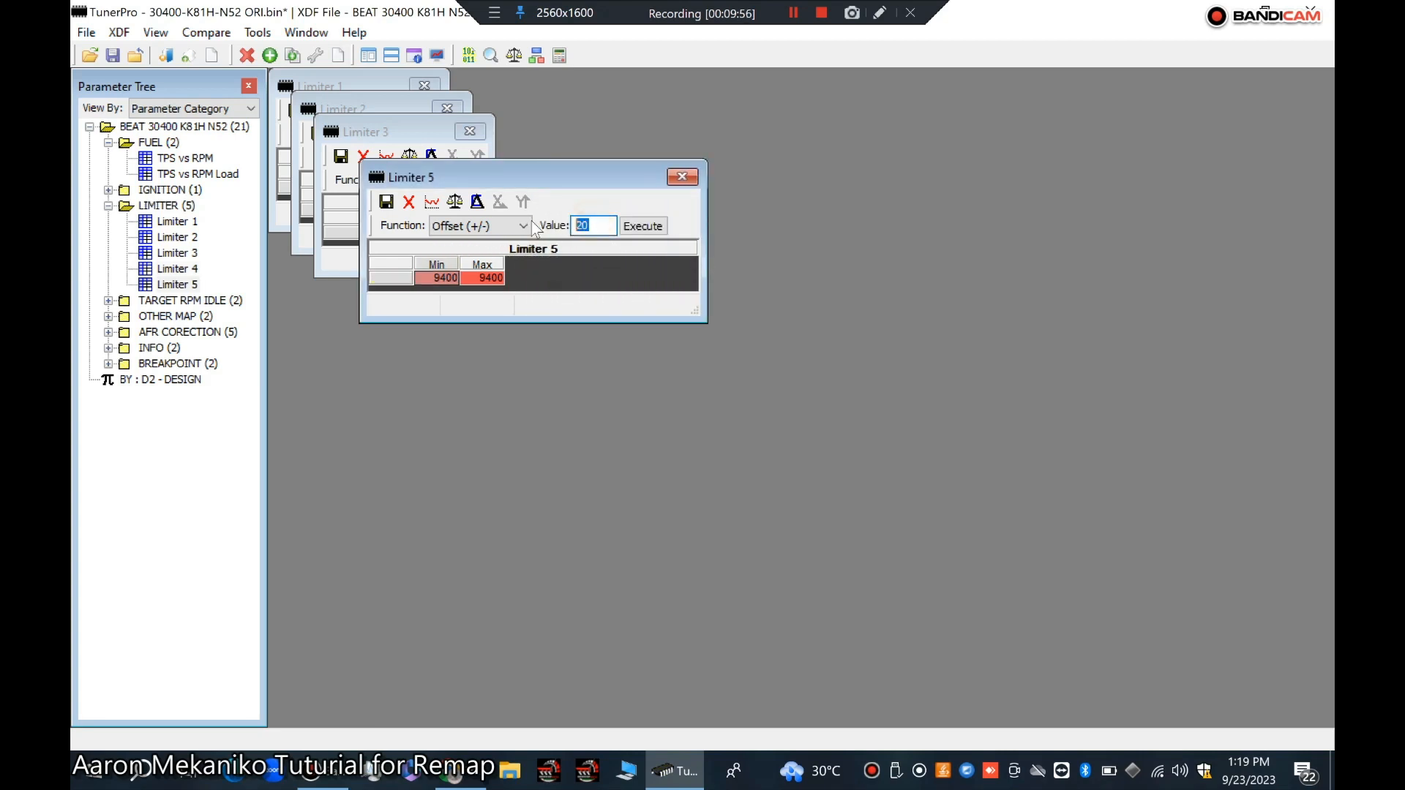
text(1000)
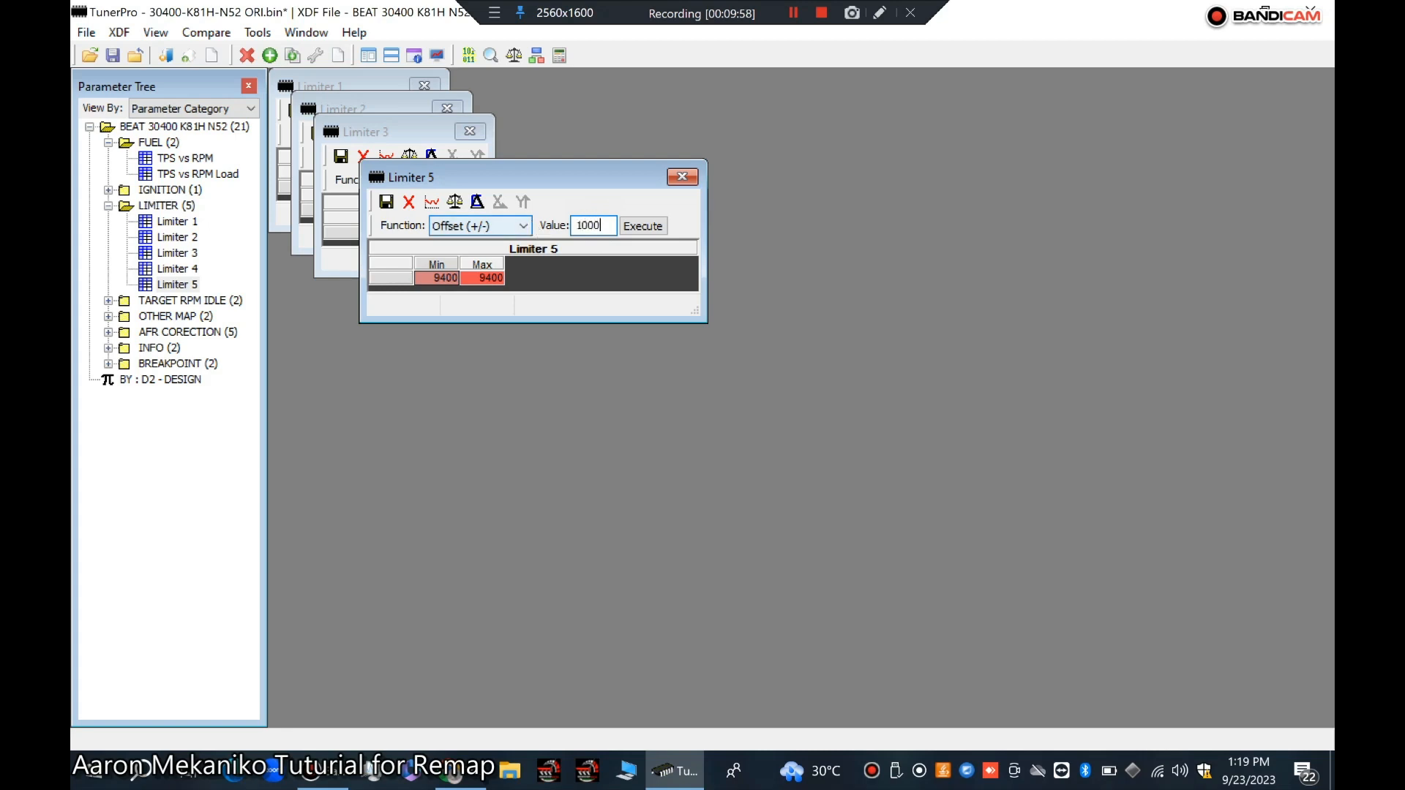
click(391, 278)
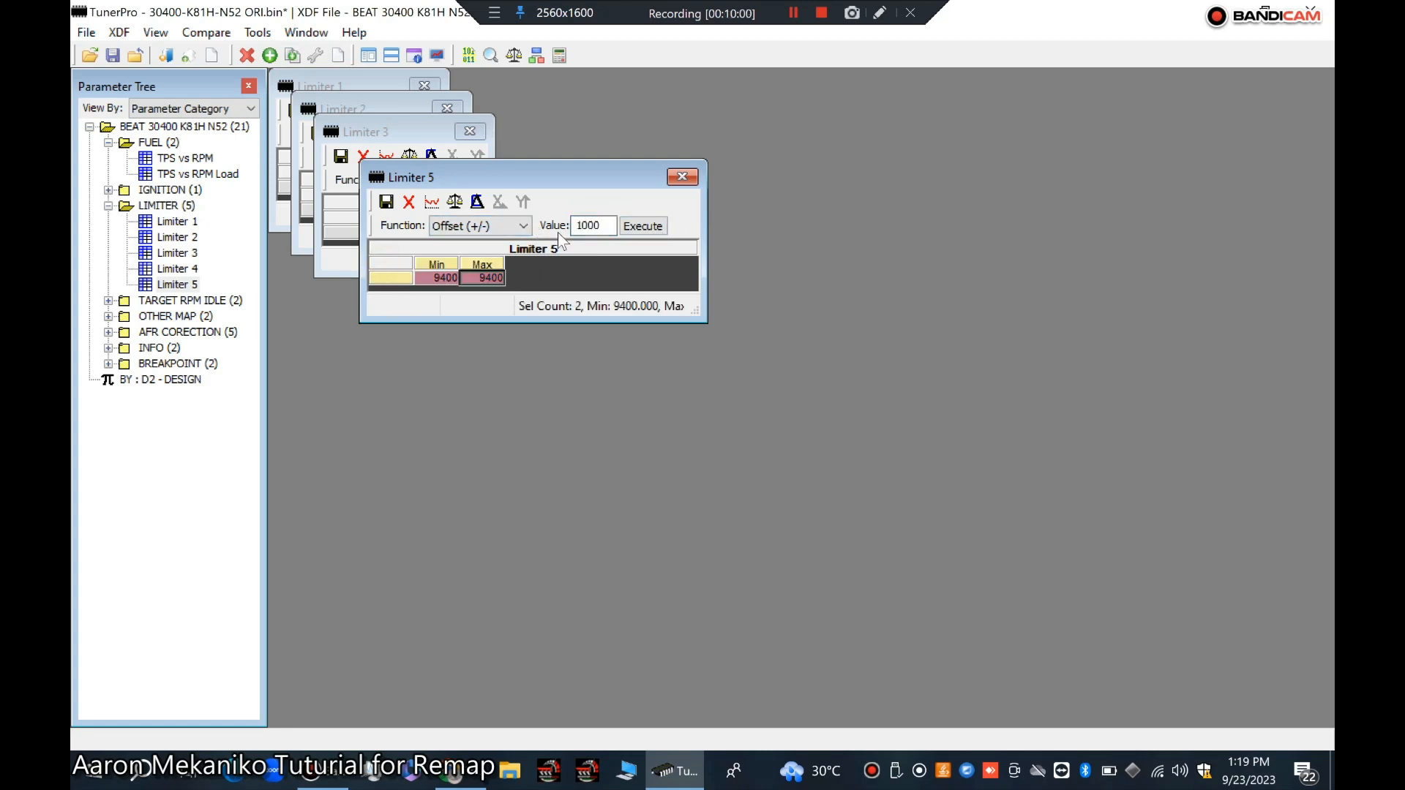
click(632, 229)
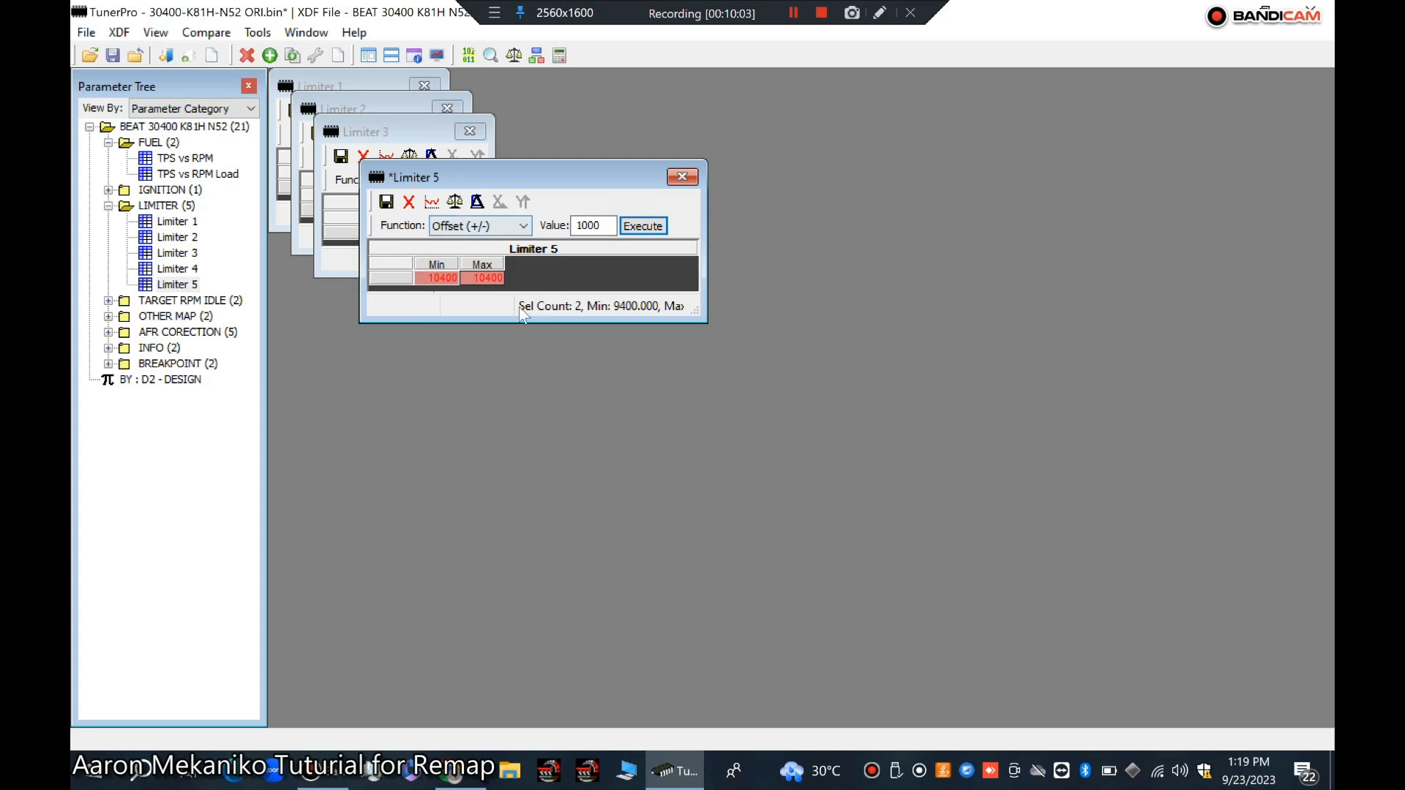
click(387, 204)
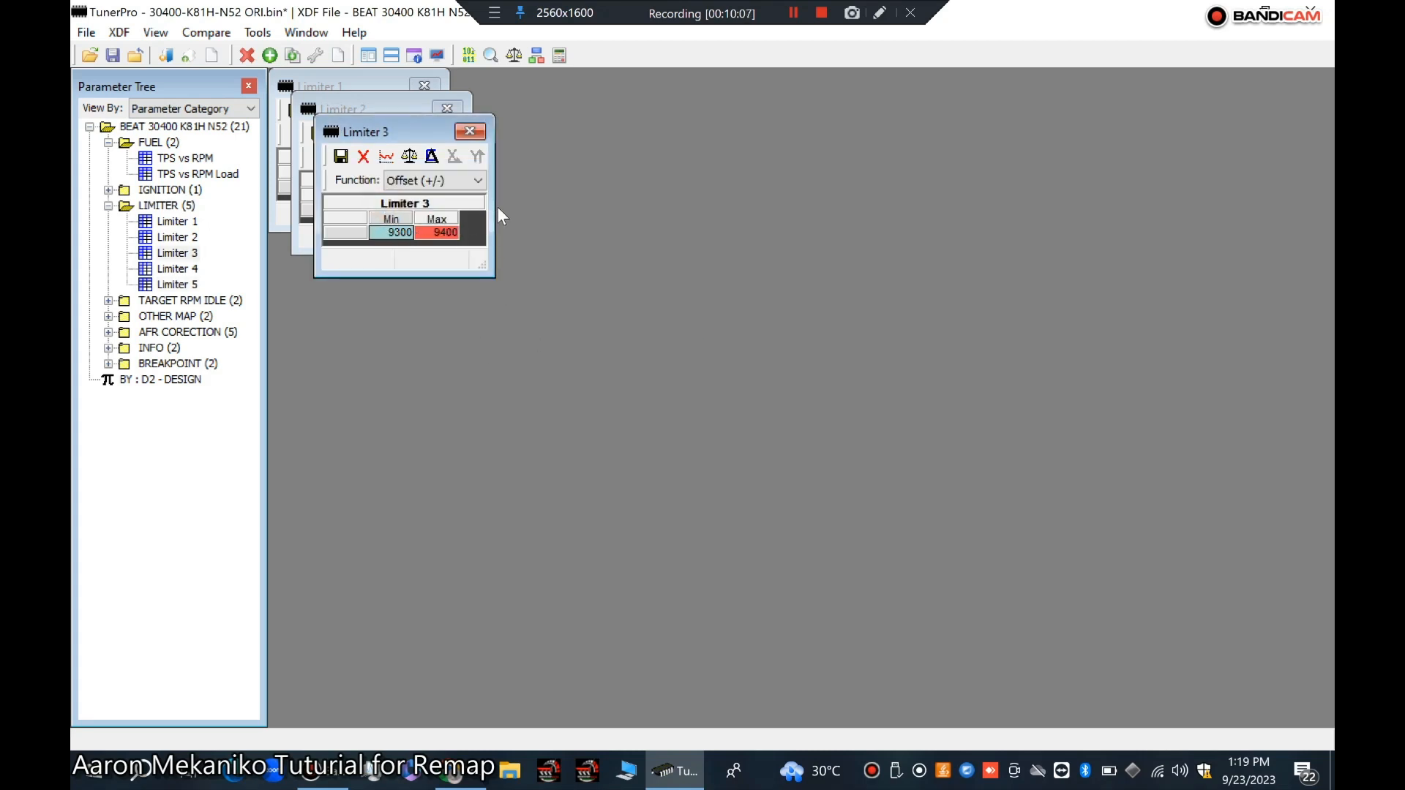
Step: Offset both Min and Max values of Limiter 3 by 1000 and commit the changes
drag(495, 213, 706, 213)
double_click(538, 180)
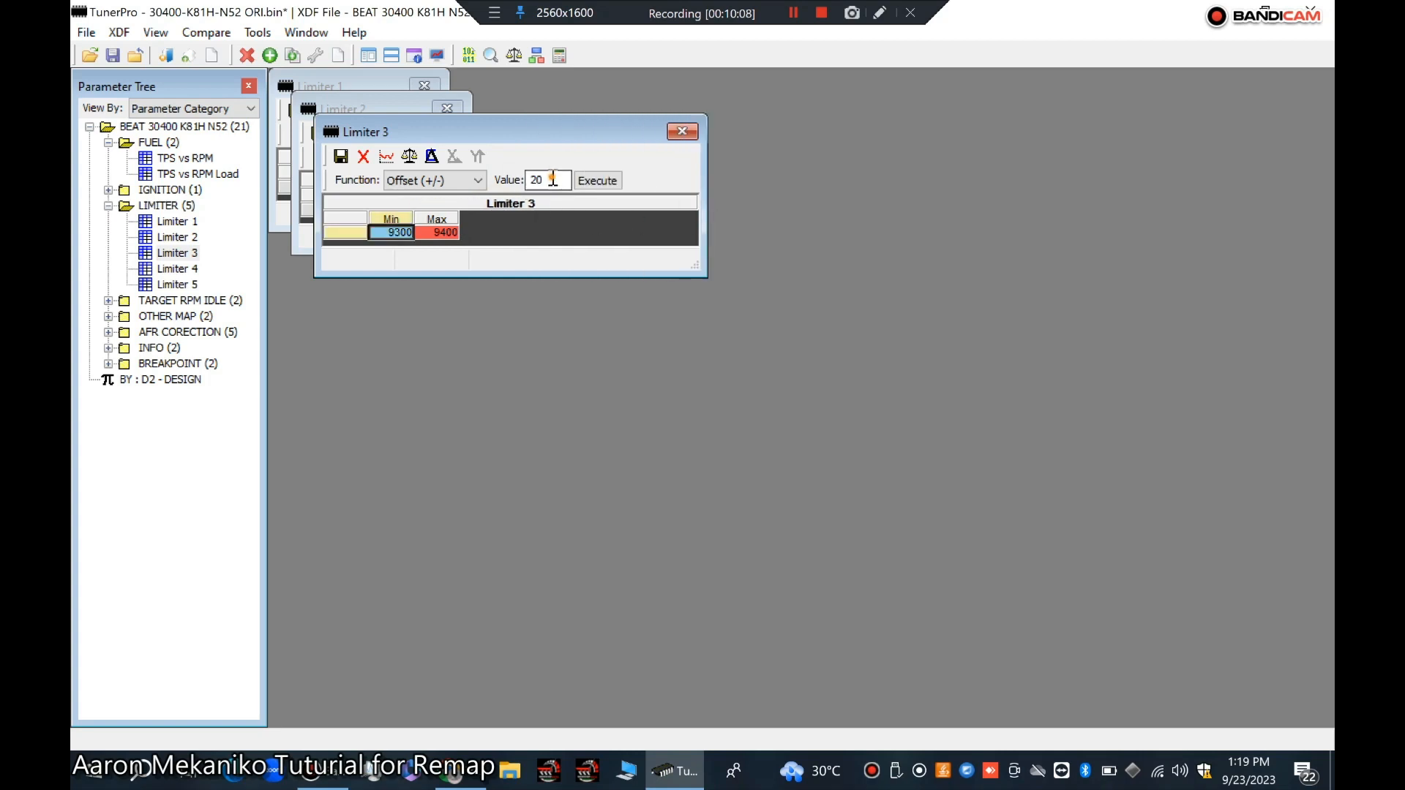
text(1)
text(000)
click(341, 218)
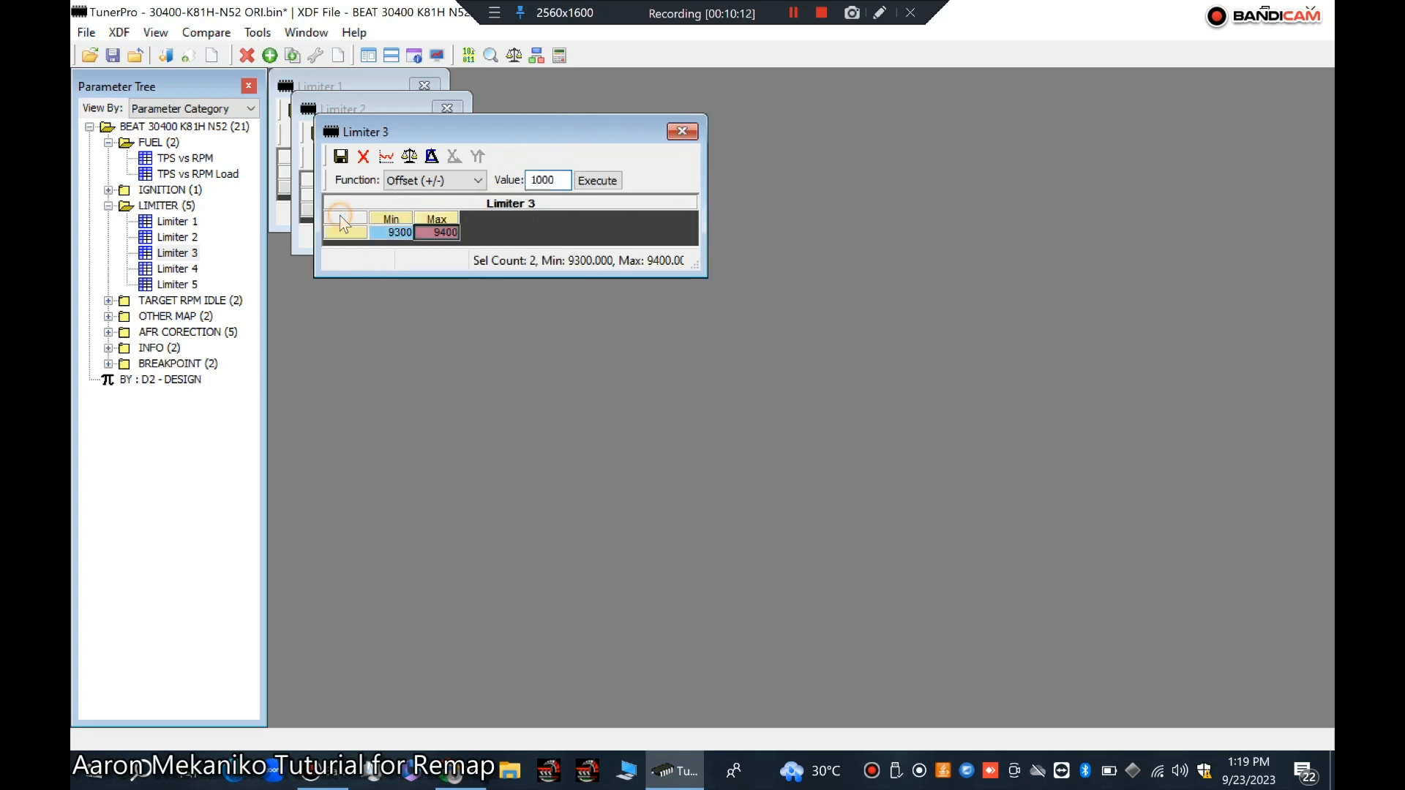
click(597, 180)
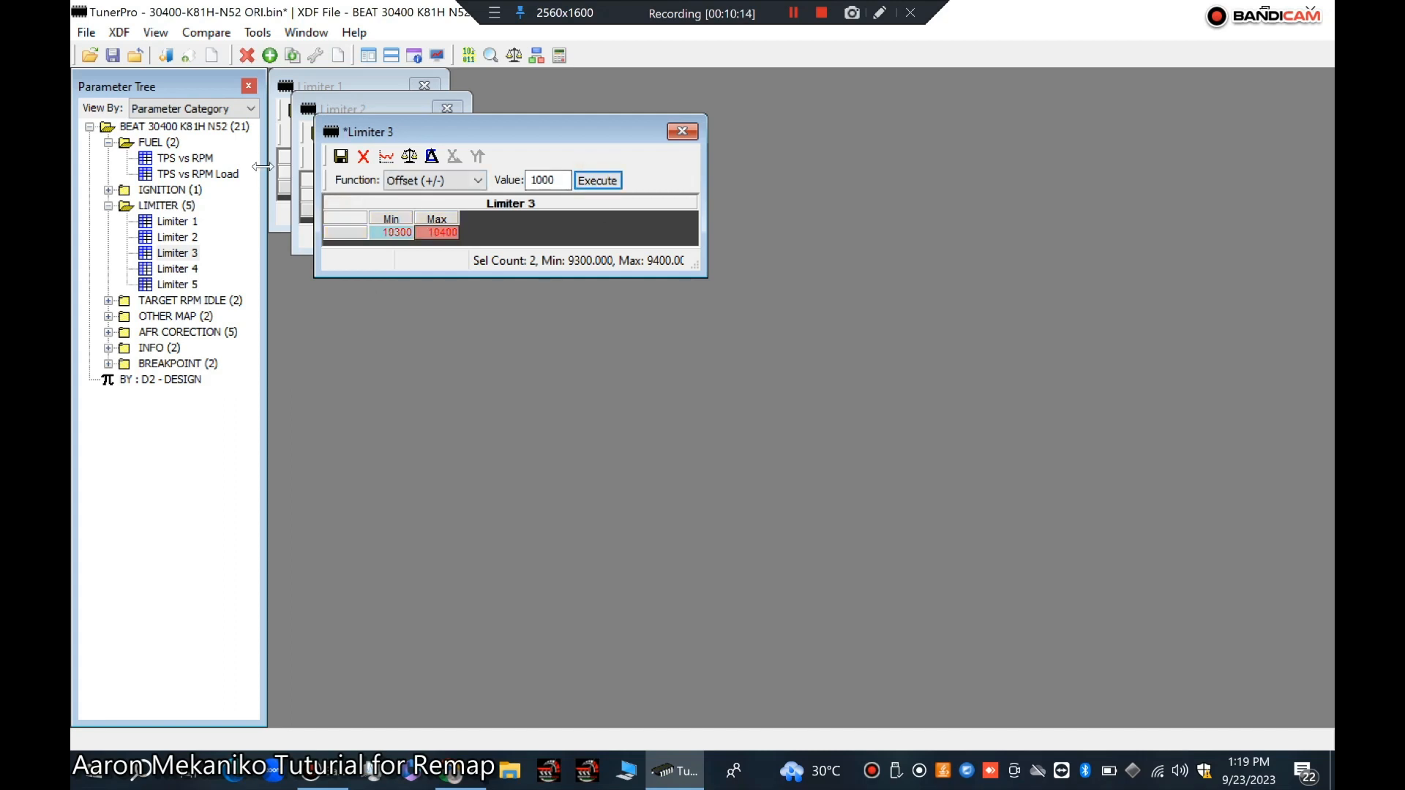
click(341, 155)
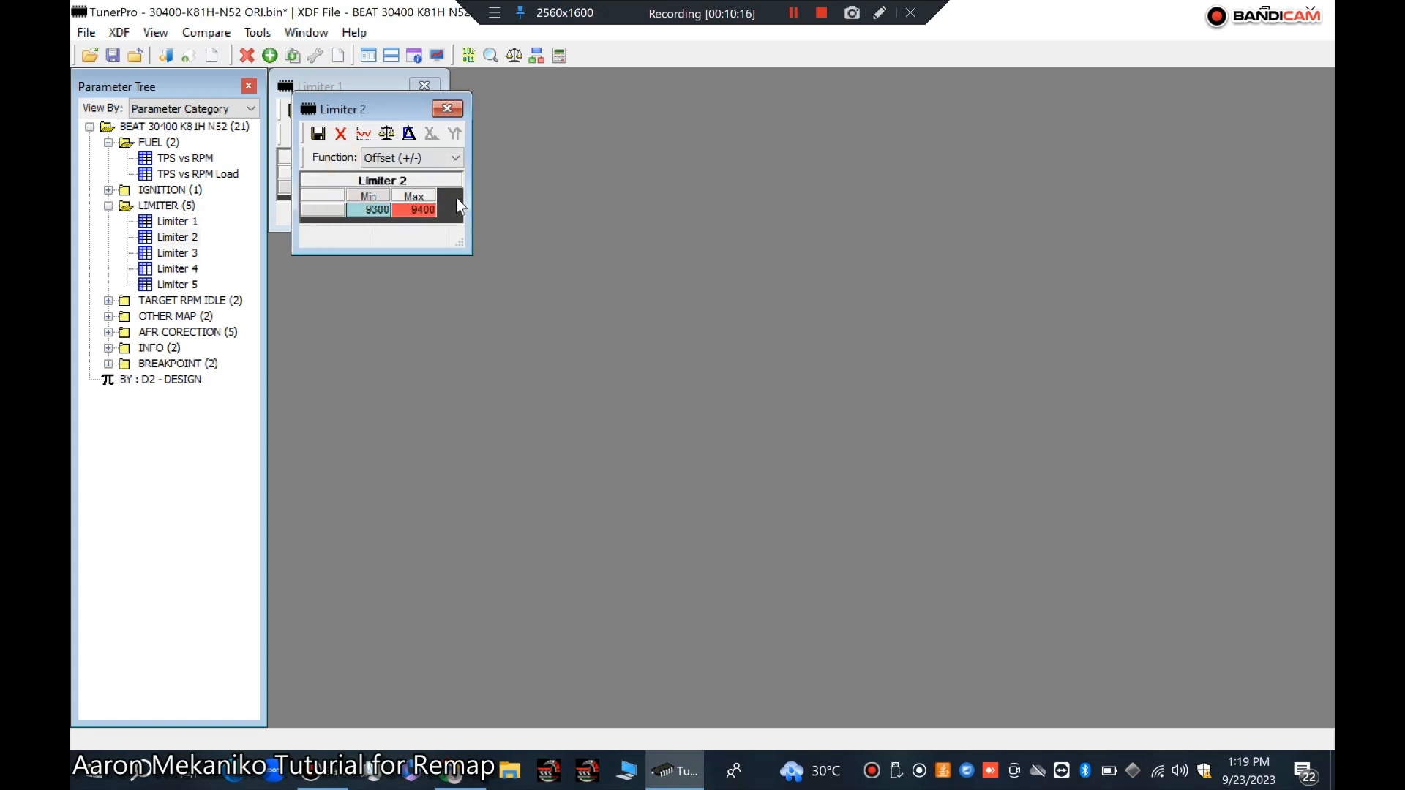
Step: Offset both Min and Max values of Limiter 2 by 1000 and commit the changes
drag(466, 194, 632, 194)
click(369, 210)
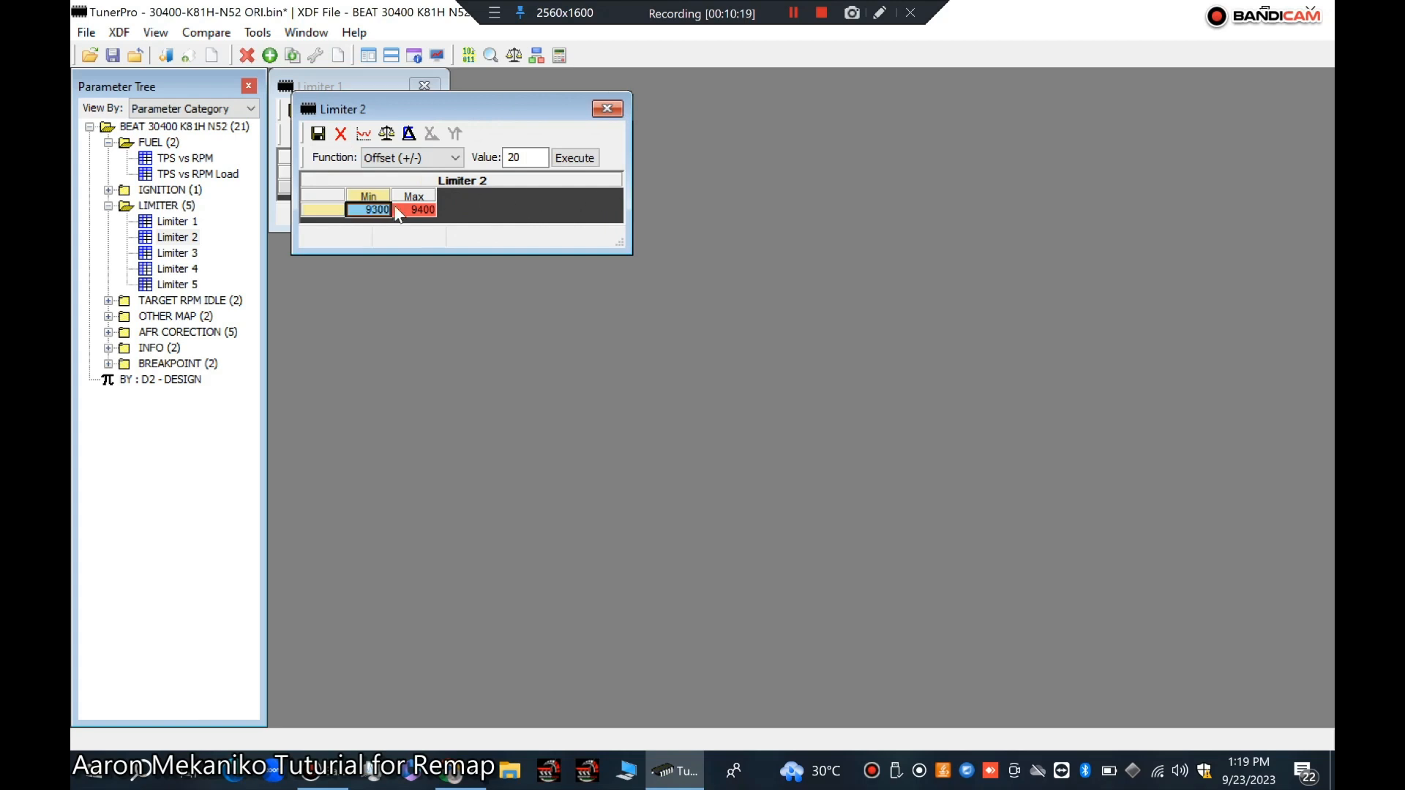
click(333, 210)
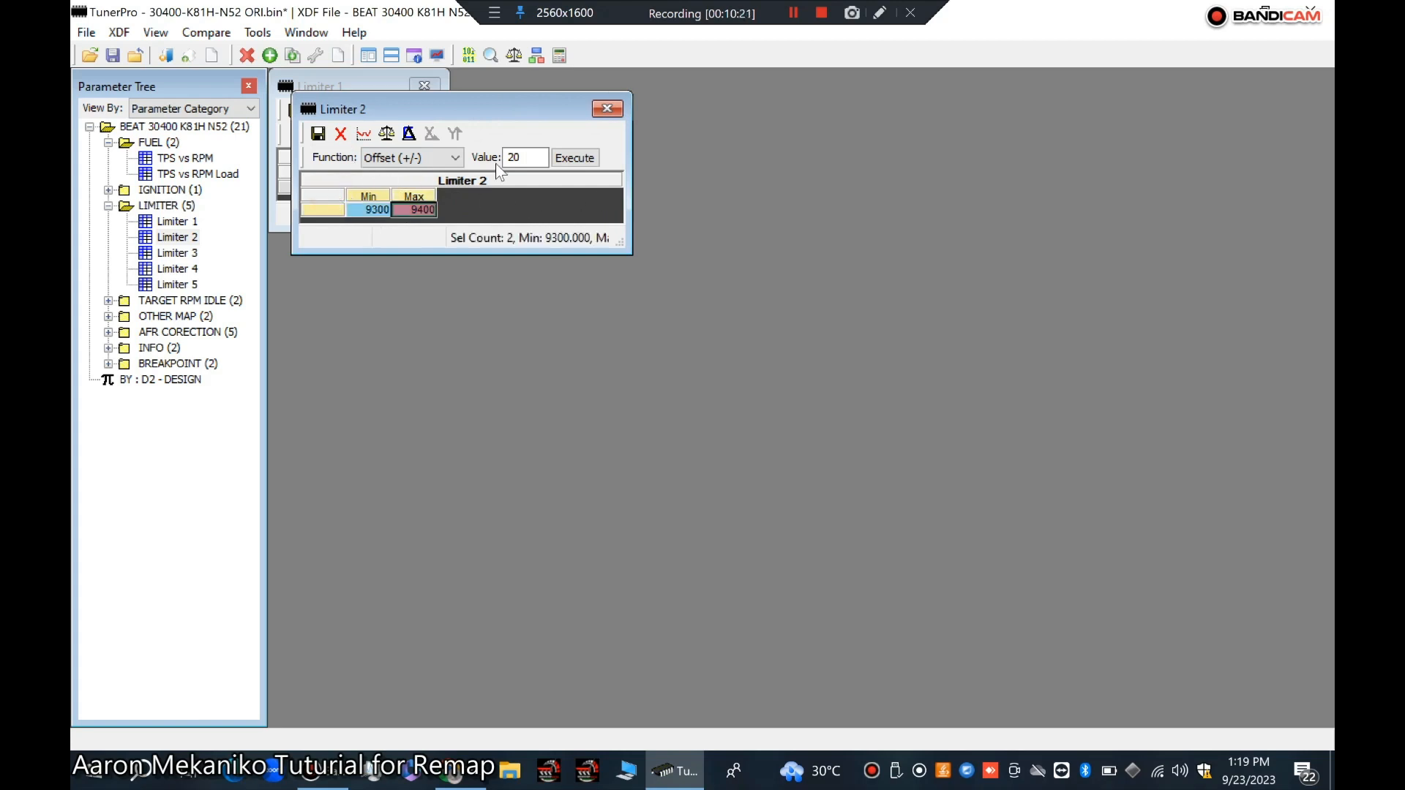
click(523, 157)
drag(522, 157, 514, 157)
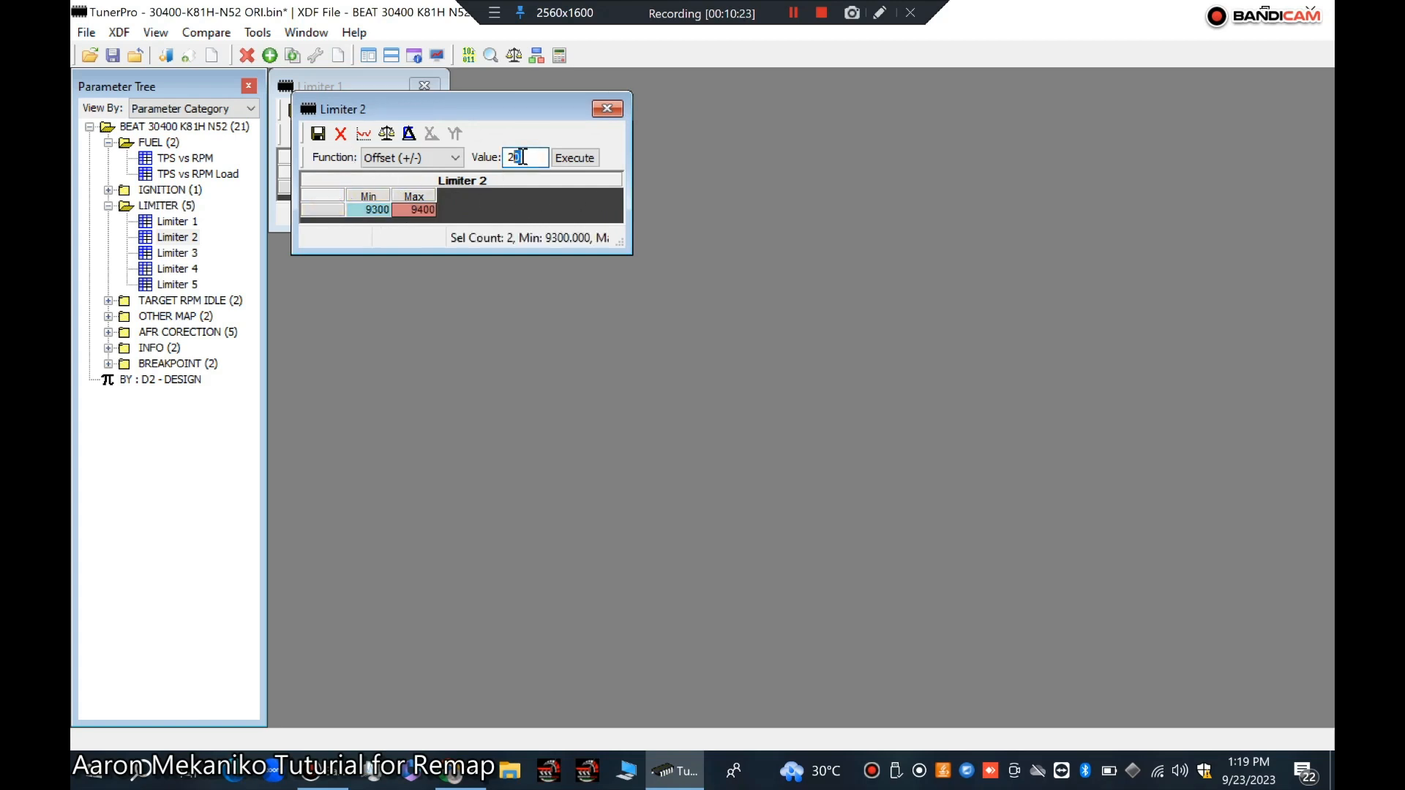
text(1000)
click(573, 159)
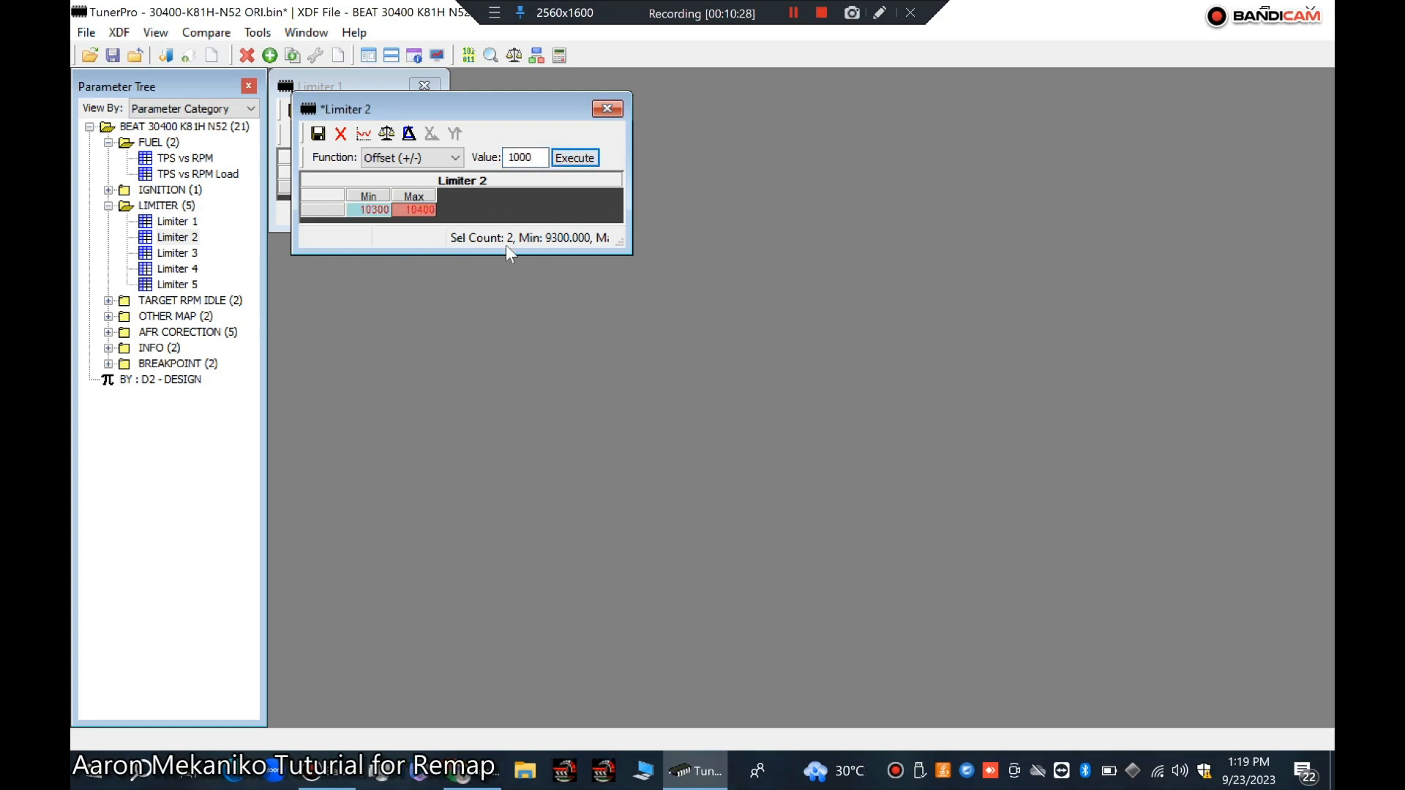
click(318, 133)
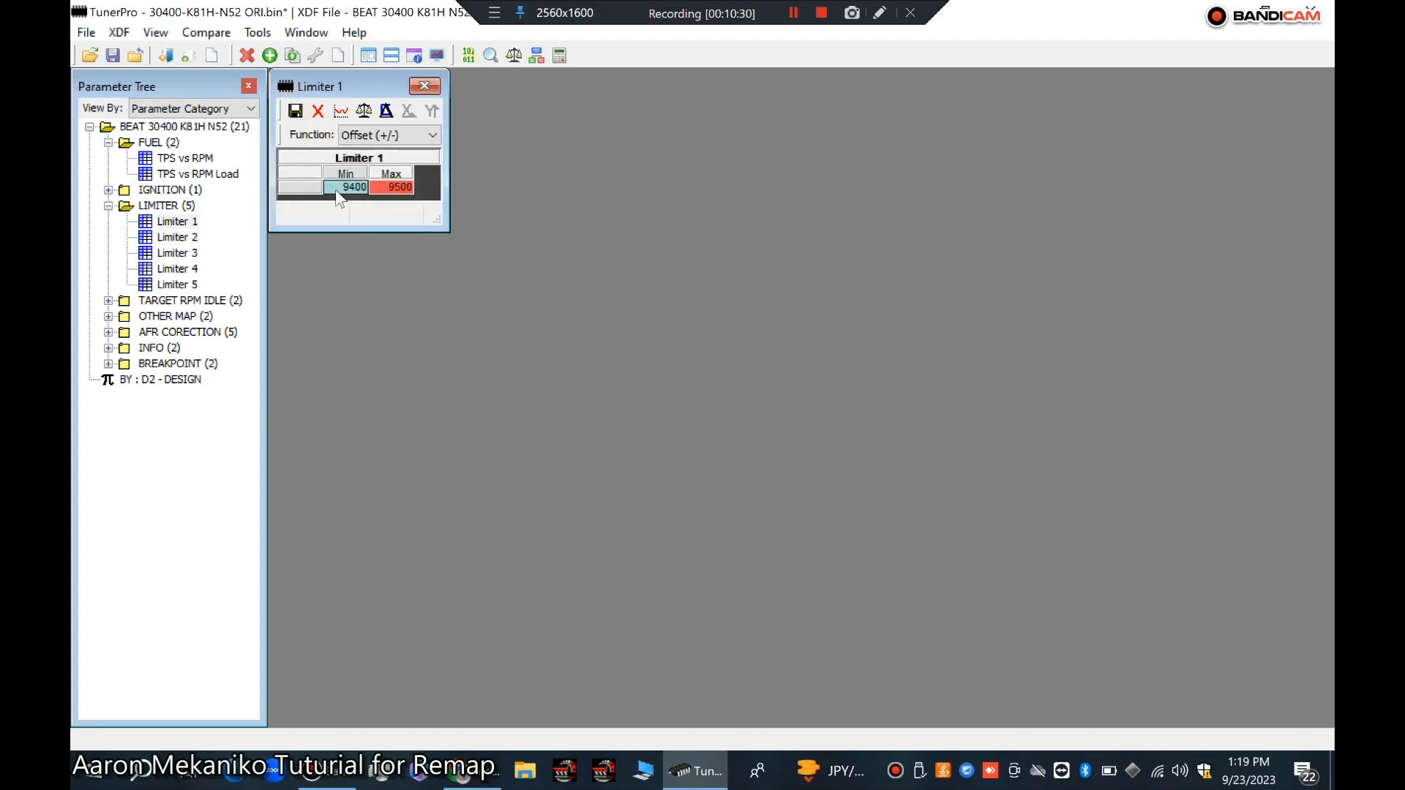
Step: Offset both Min and Max values of Limiter 1 by 1000 and commit the changes
click(300, 187)
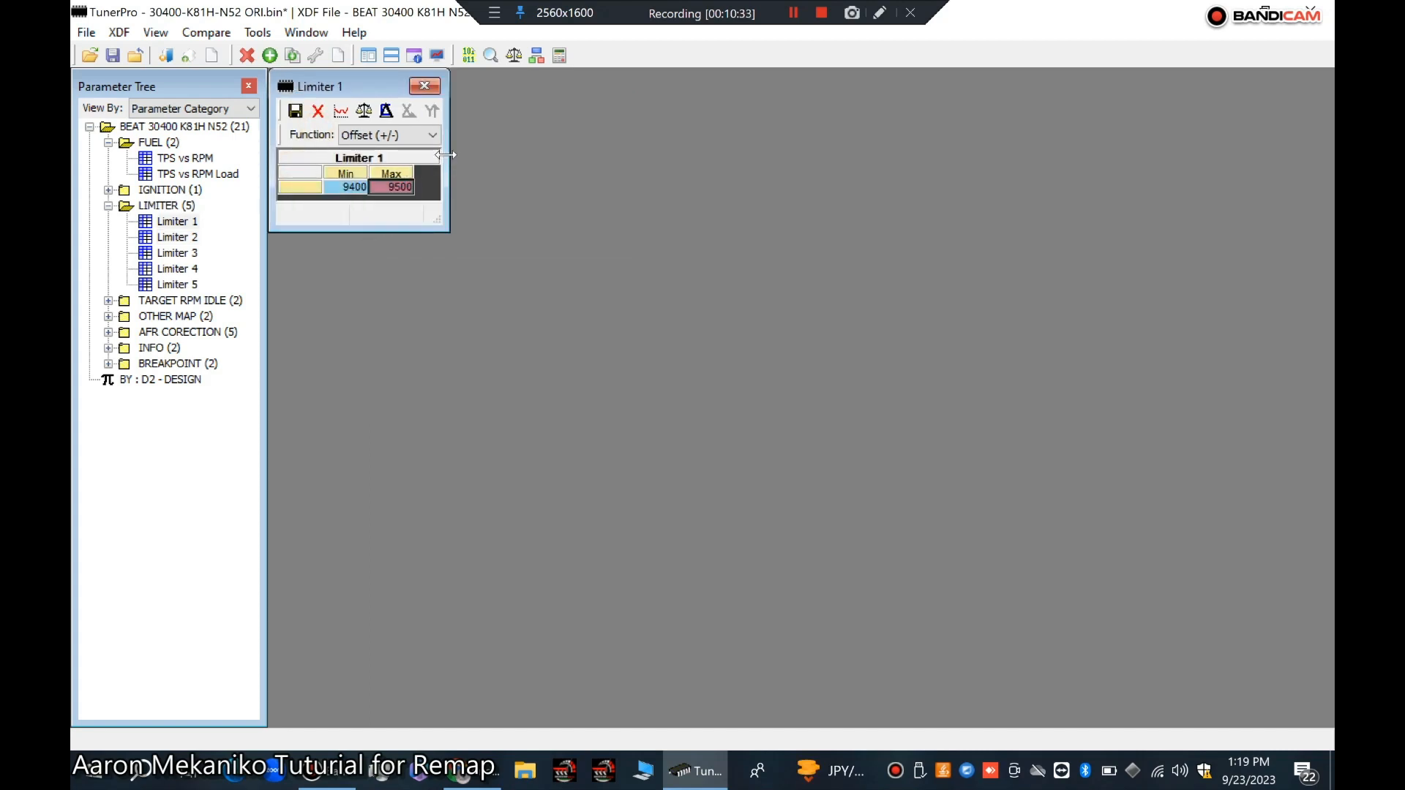
drag(450, 161, 605, 166)
double_click(495, 135)
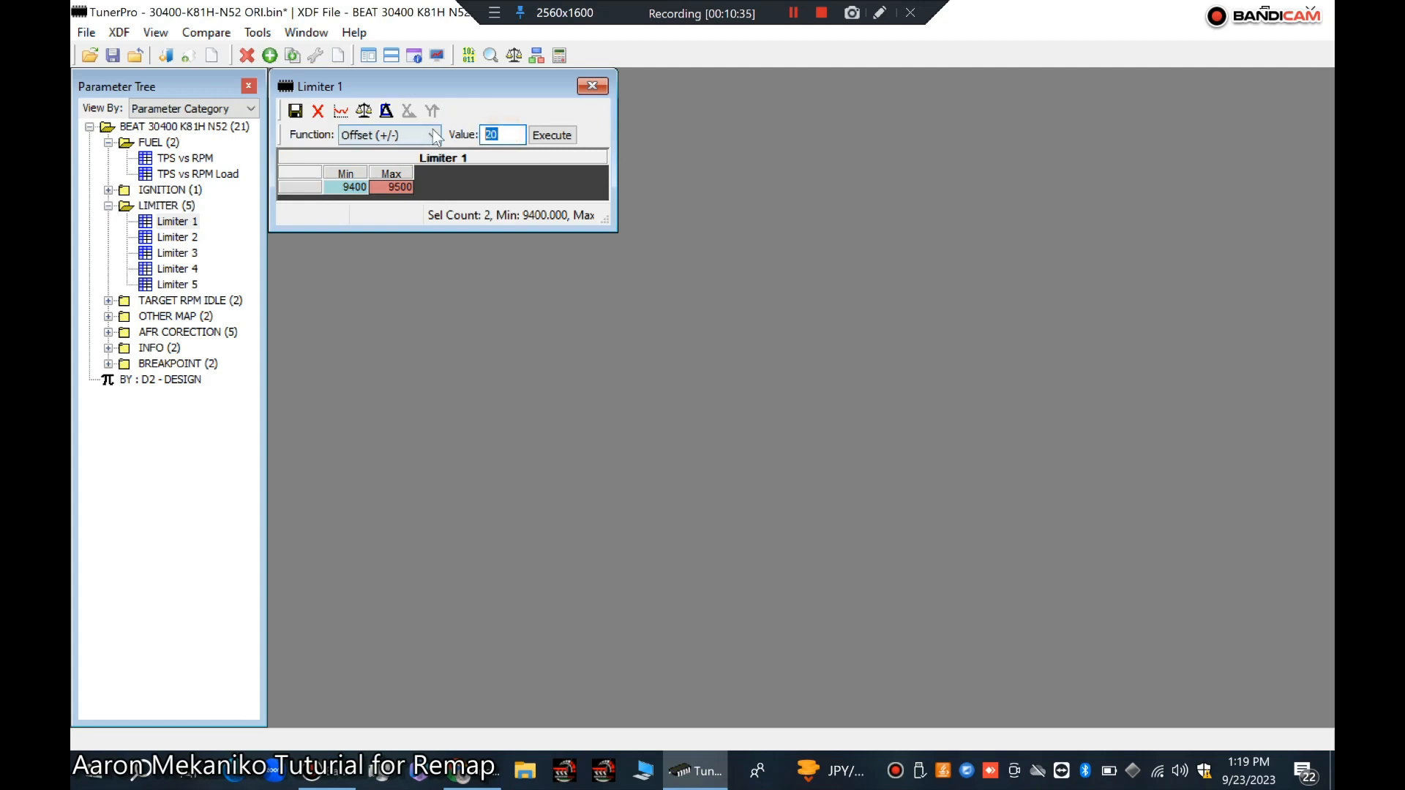
text(1000)
click(297, 173)
click(551, 135)
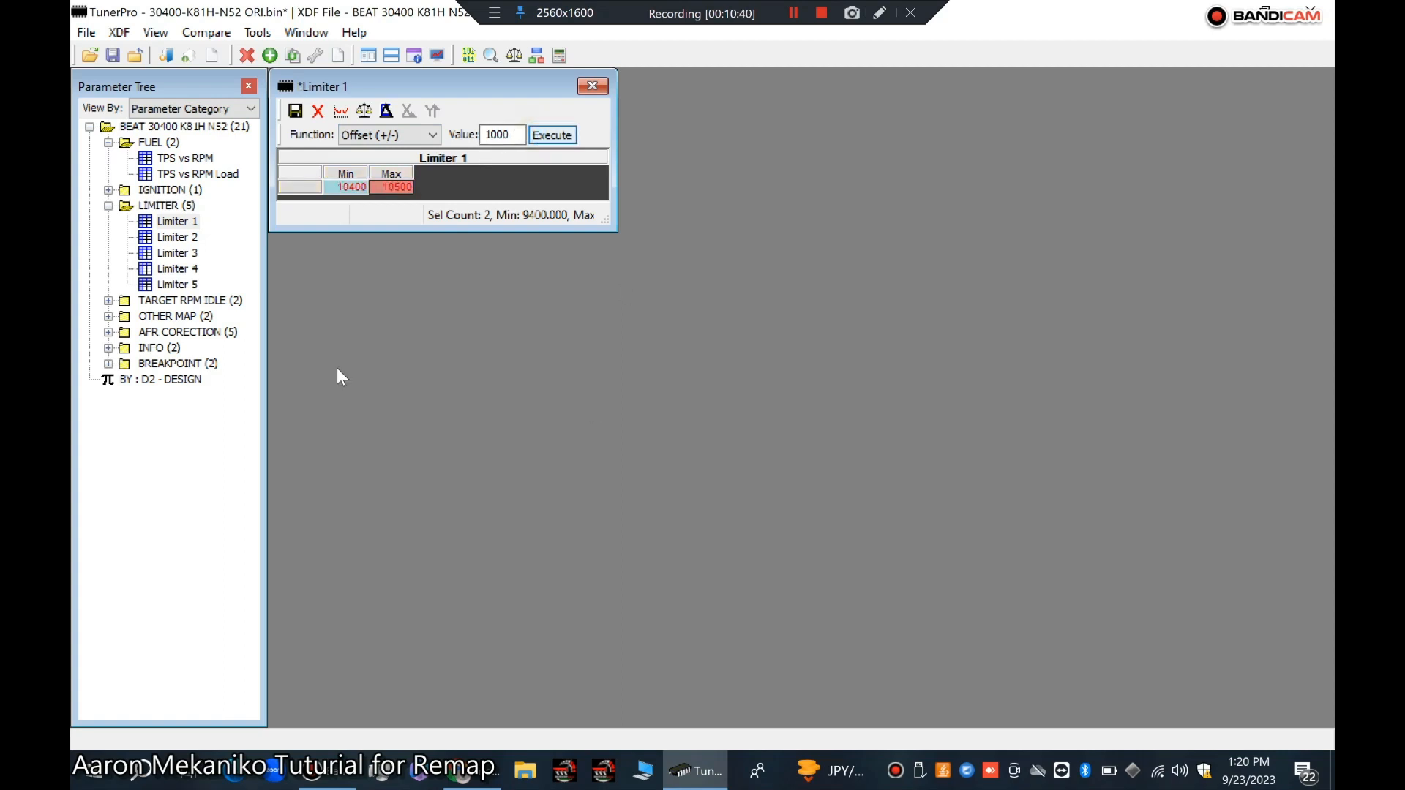
click(295, 111)
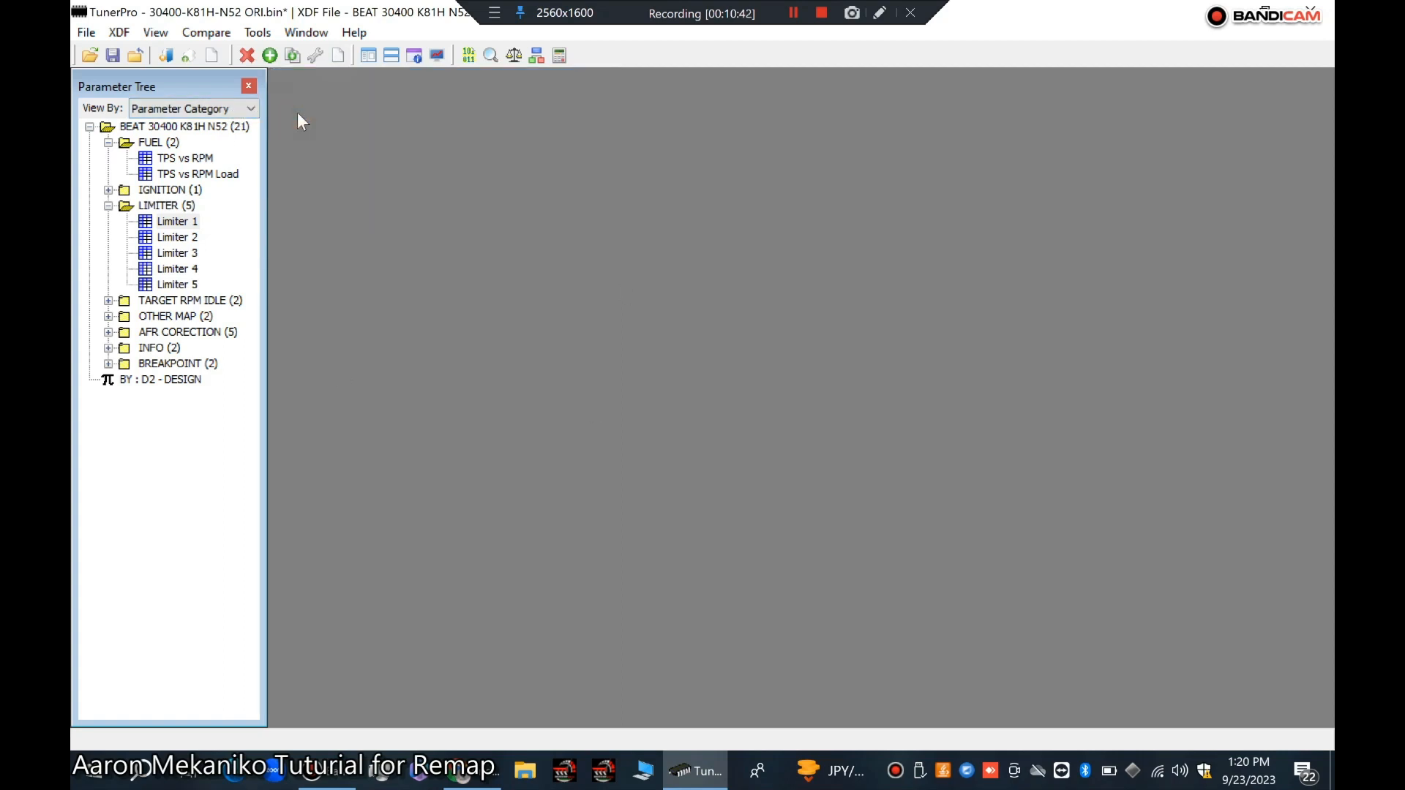
Step: Open the TPS vs RPM map, then expand the BREAKPOINT category and open Breakpoint RPM
double_click(155, 158)
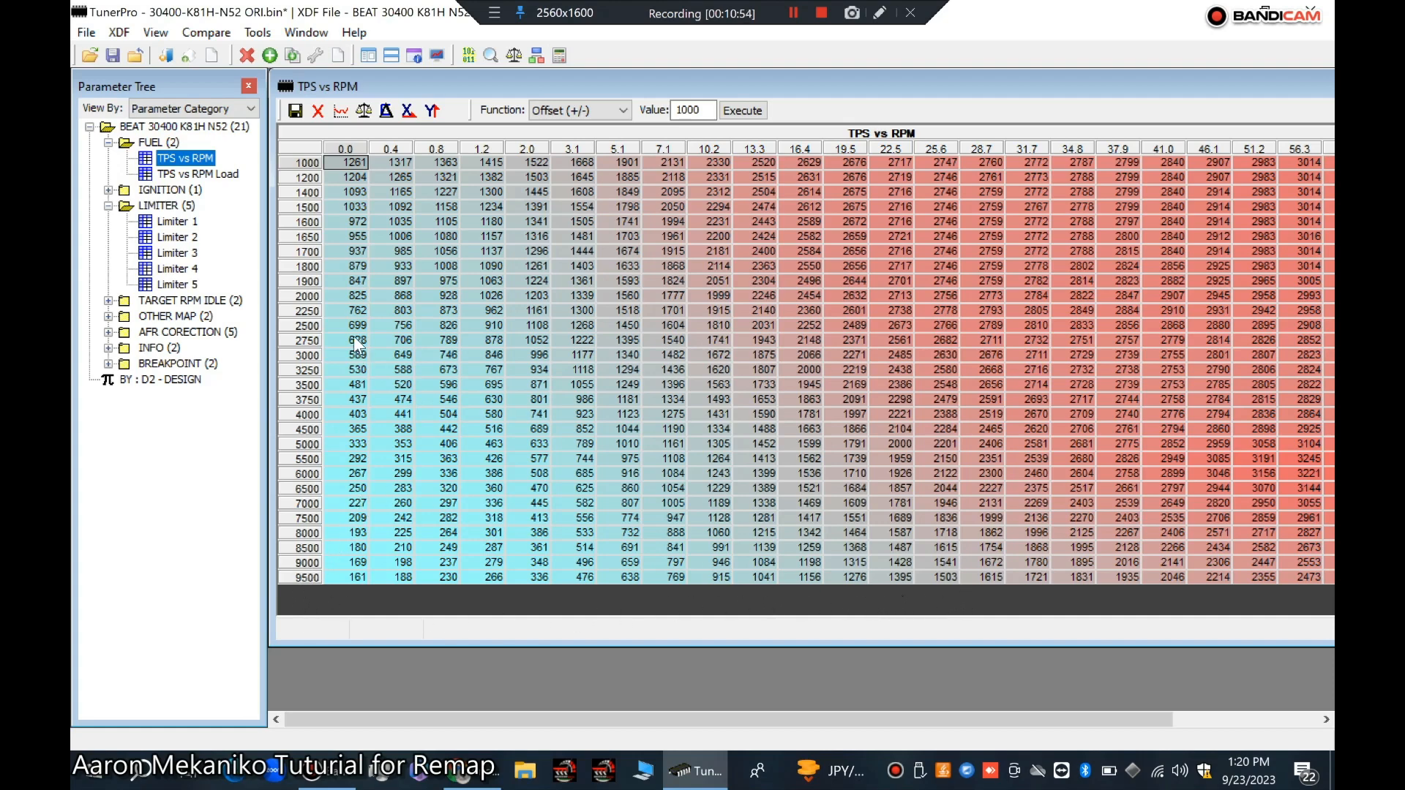
drag(447, 428, 476, 450)
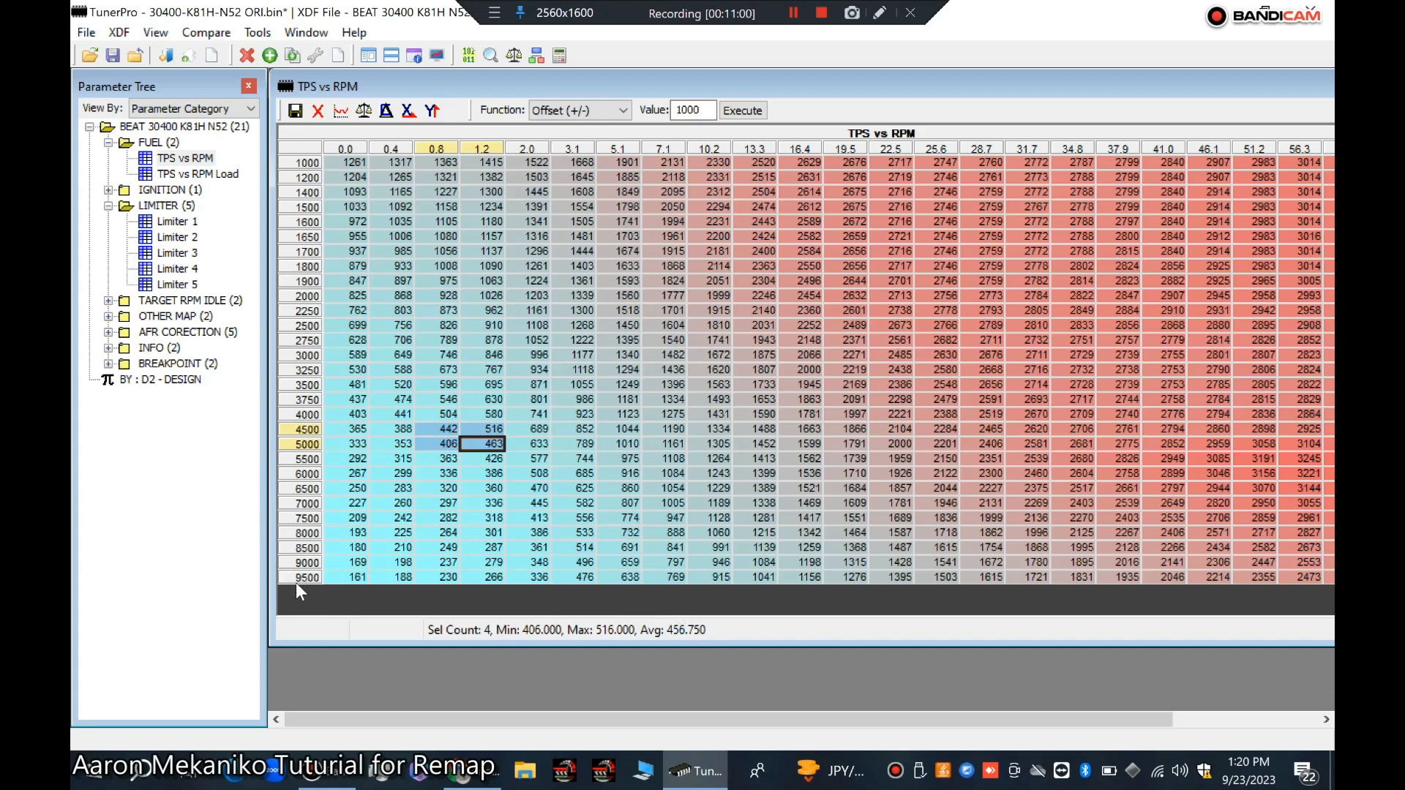
click(108, 364)
click(108, 364)
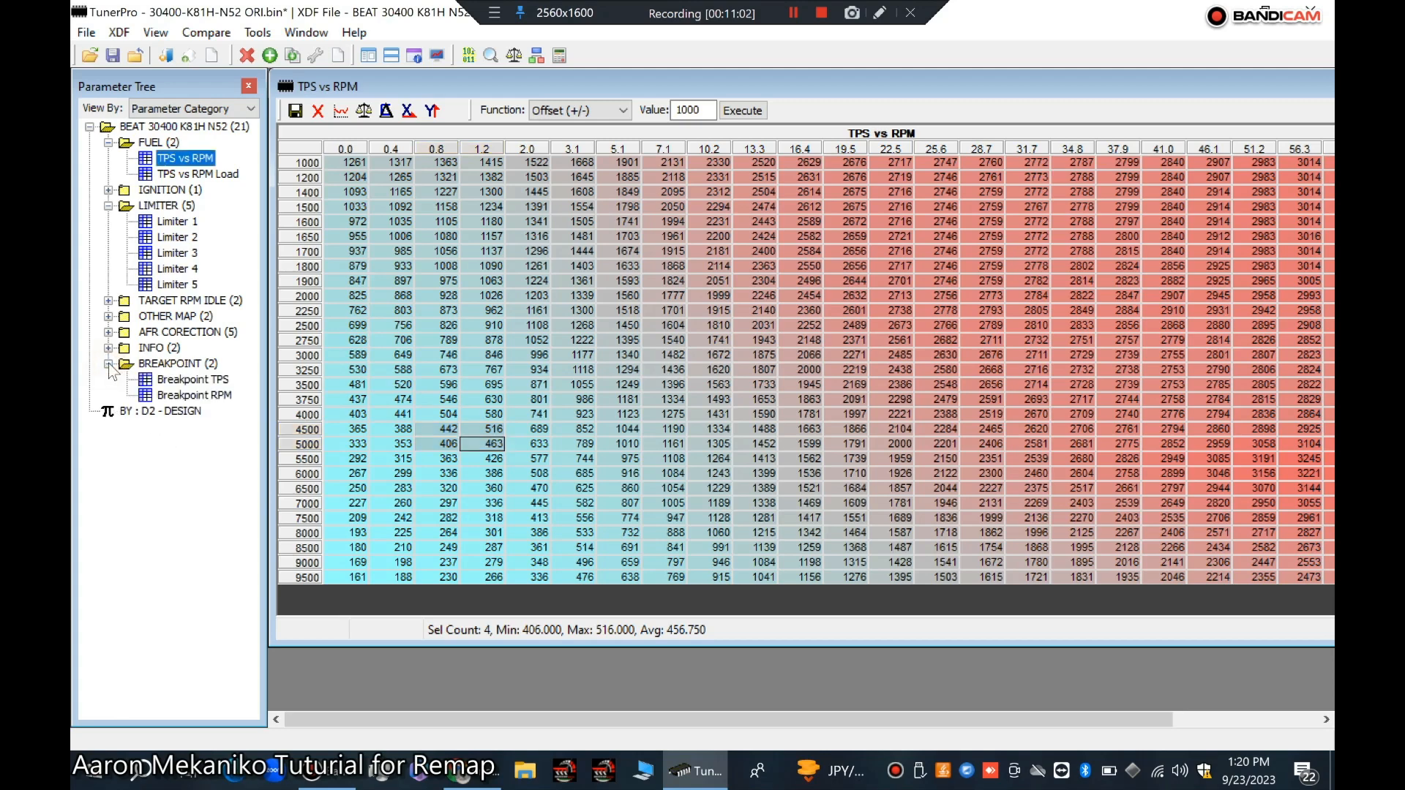
double_click(160, 399)
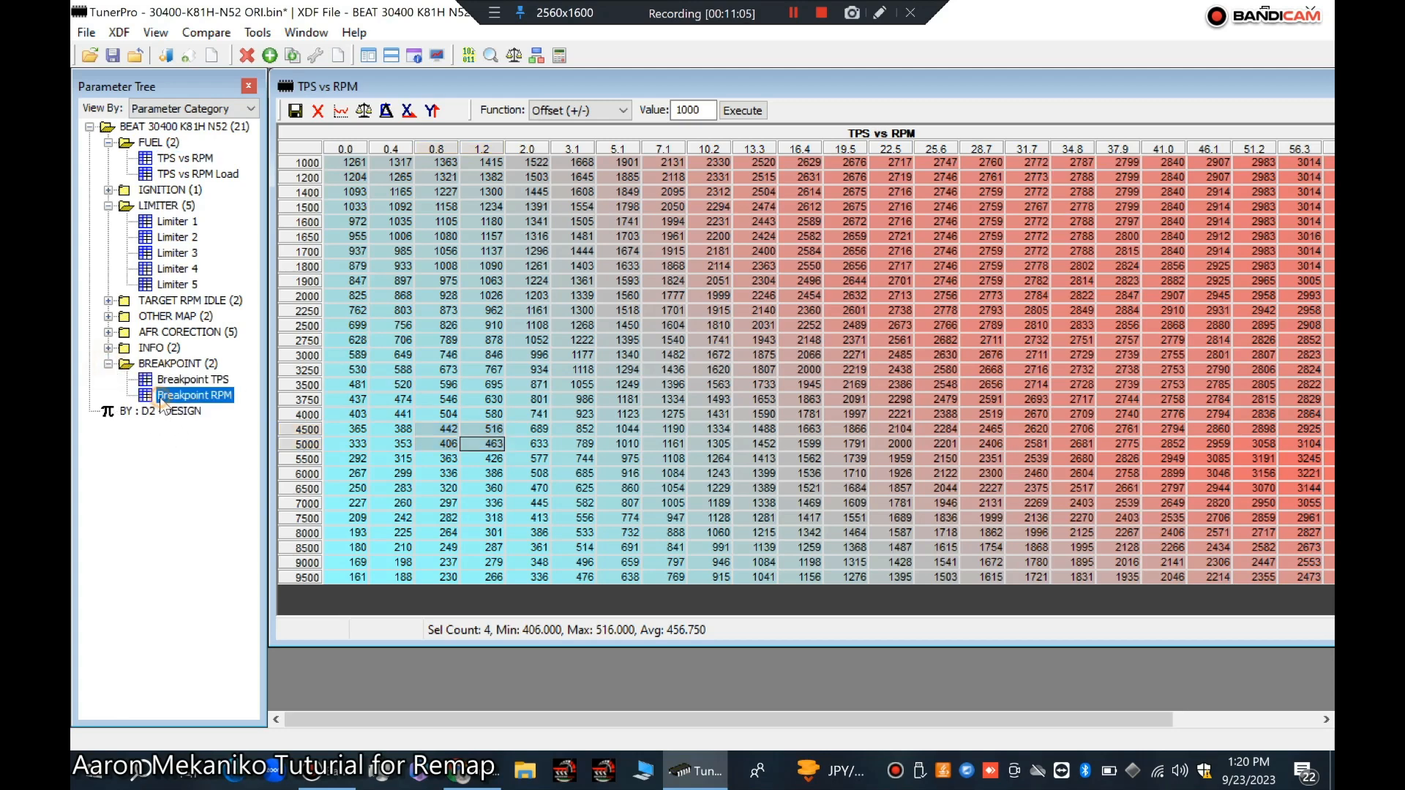
click(403, 611)
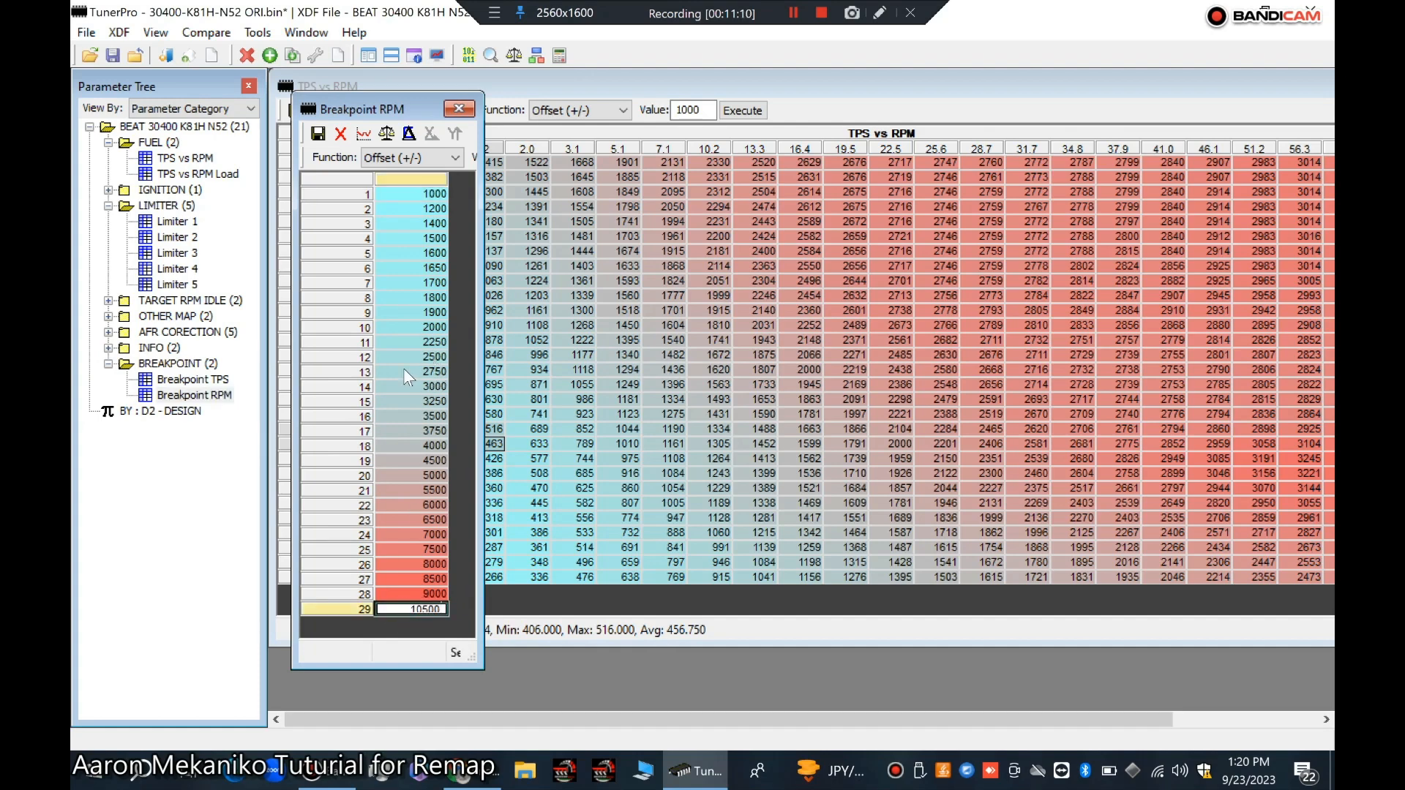
Step: Interpolate Breakpoint RPM rows 14 to 29 using Interpolate Y with value 0.50, then commit the change
drag(397, 385, 436, 691)
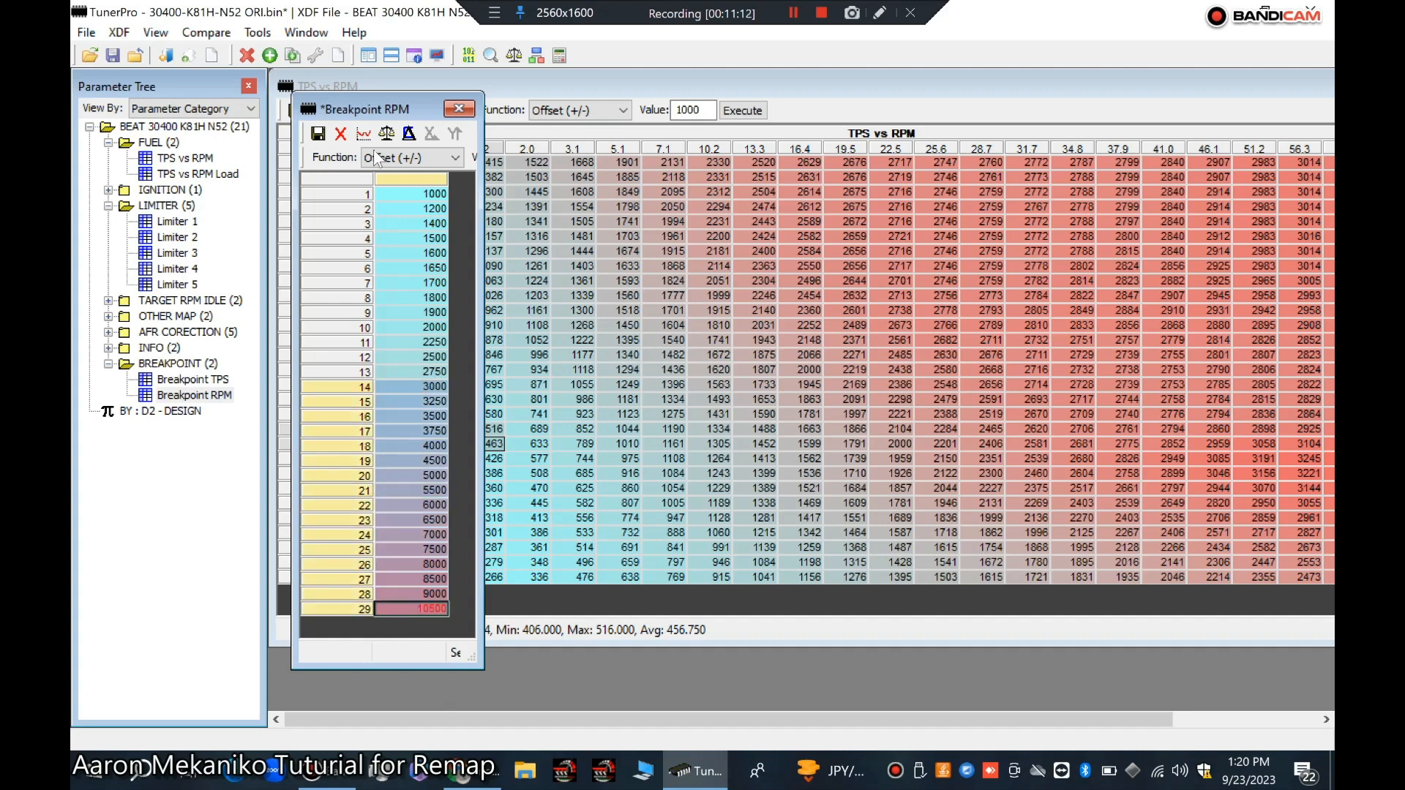
drag(482, 182, 653, 196)
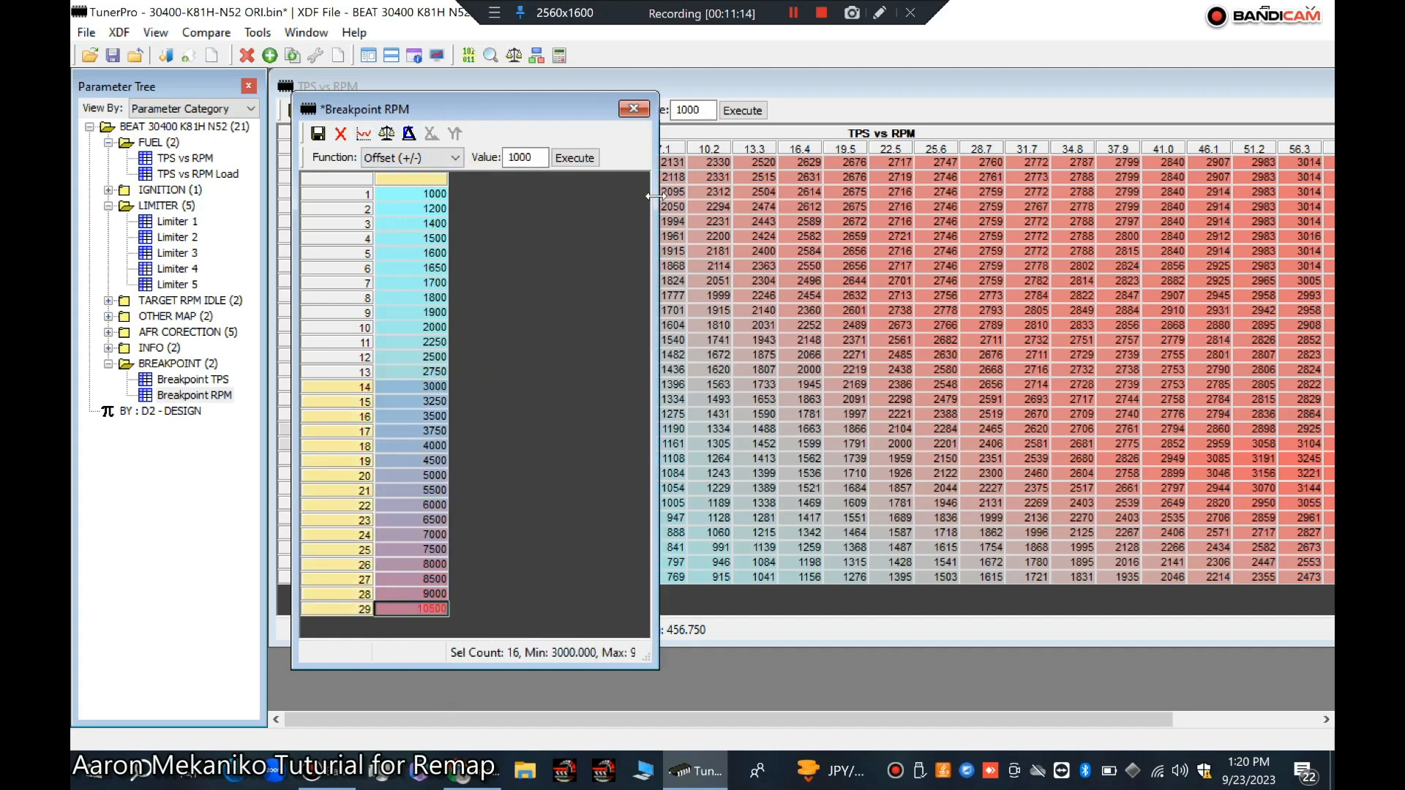
double_click(524, 158)
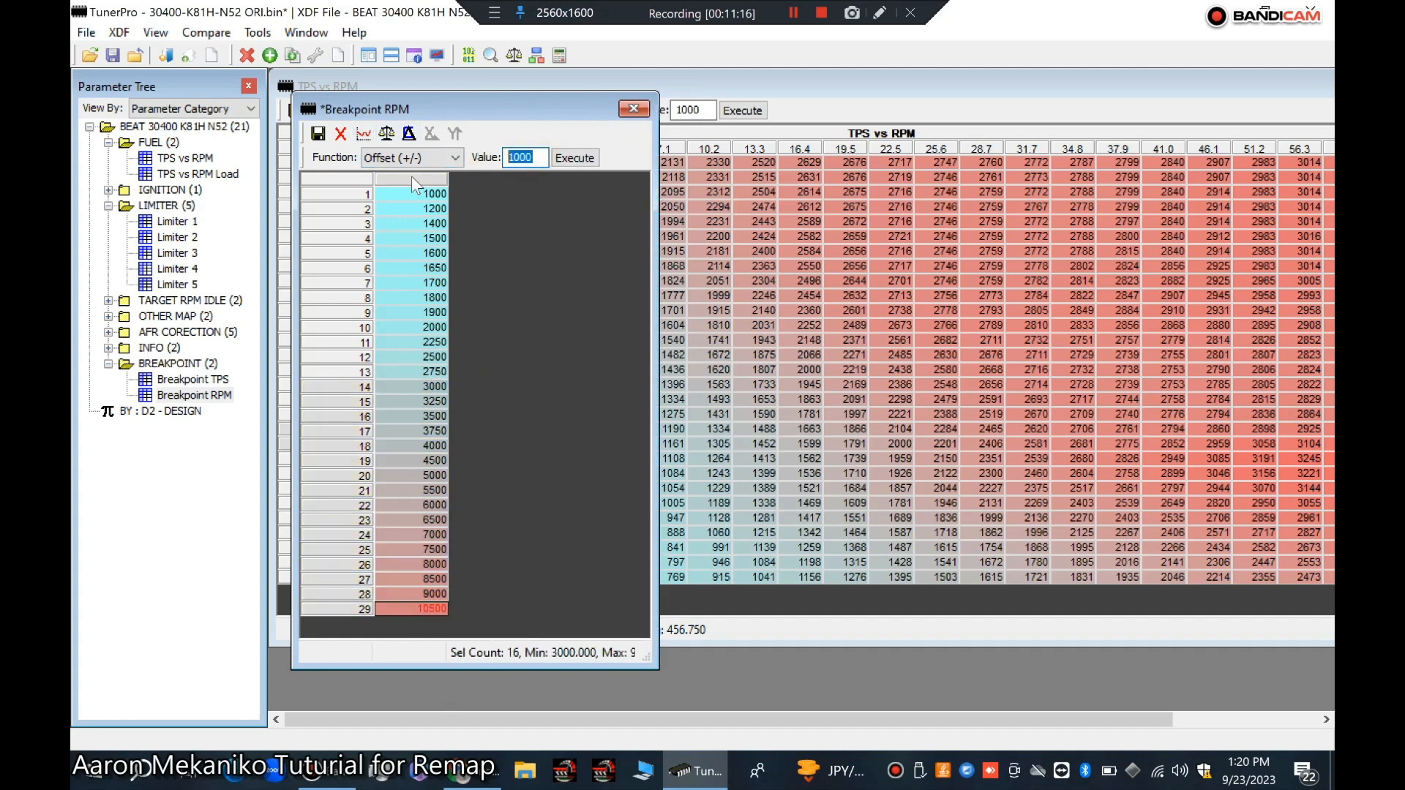
click(453, 158)
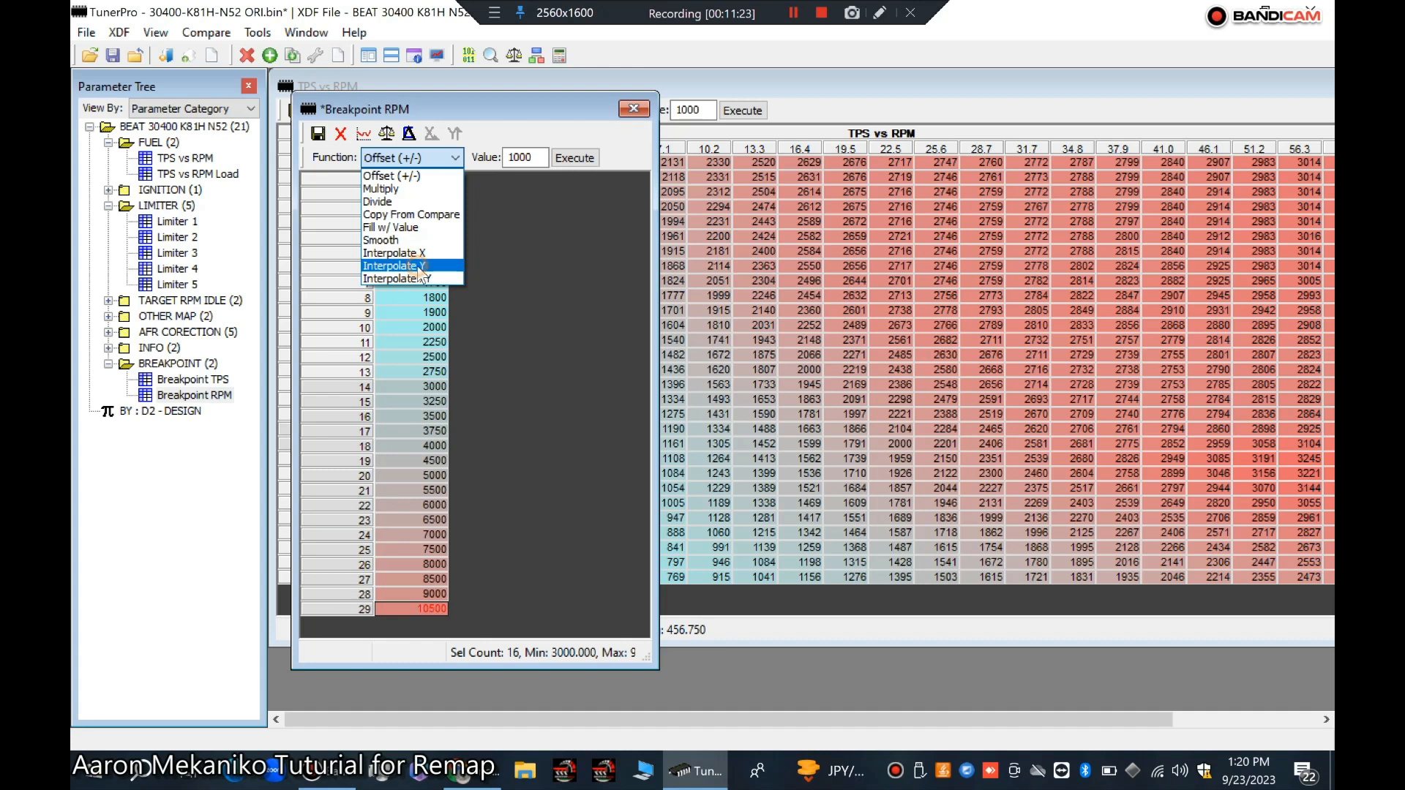
click(407, 266)
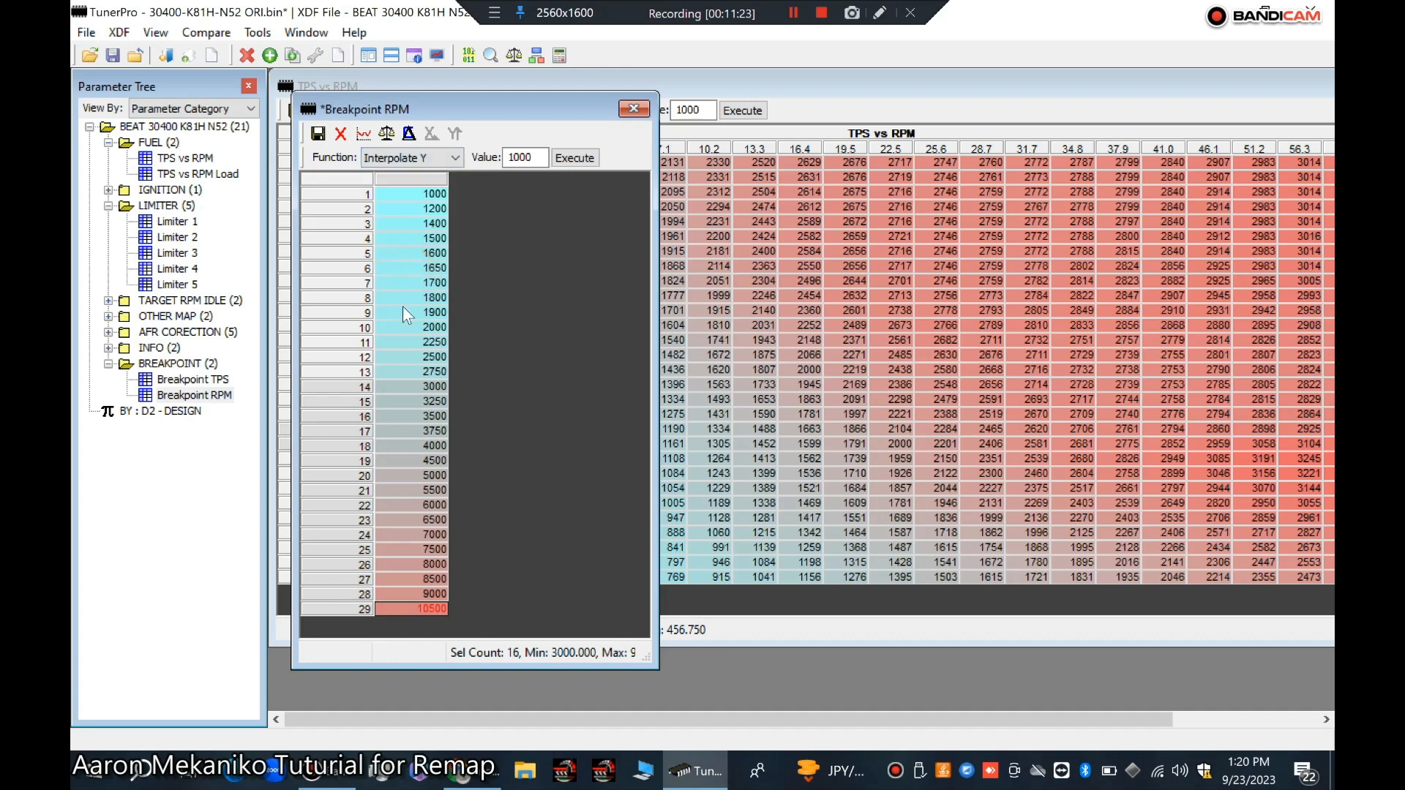
double_click(536, 156)
text(0.50)
click(565, 163)
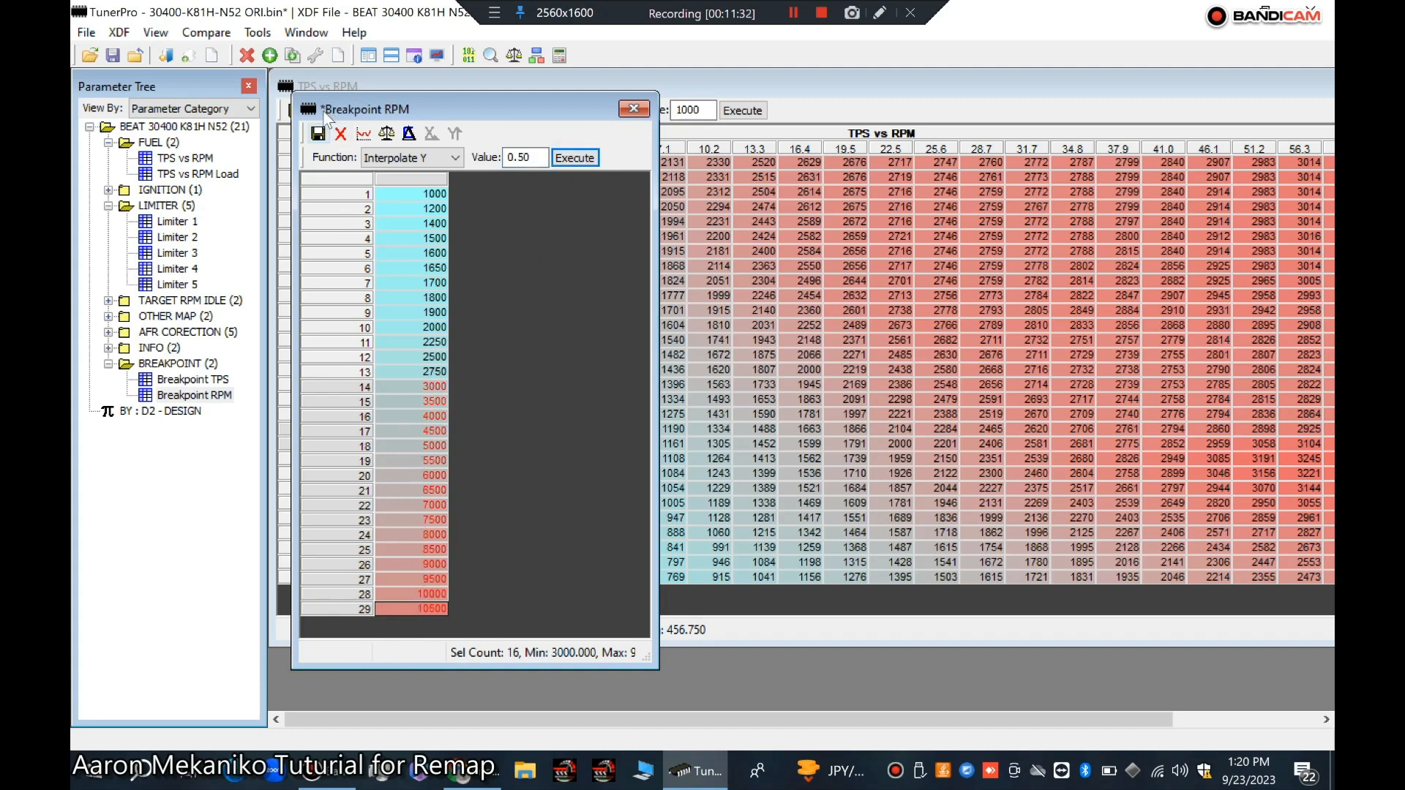
click(318, 133)
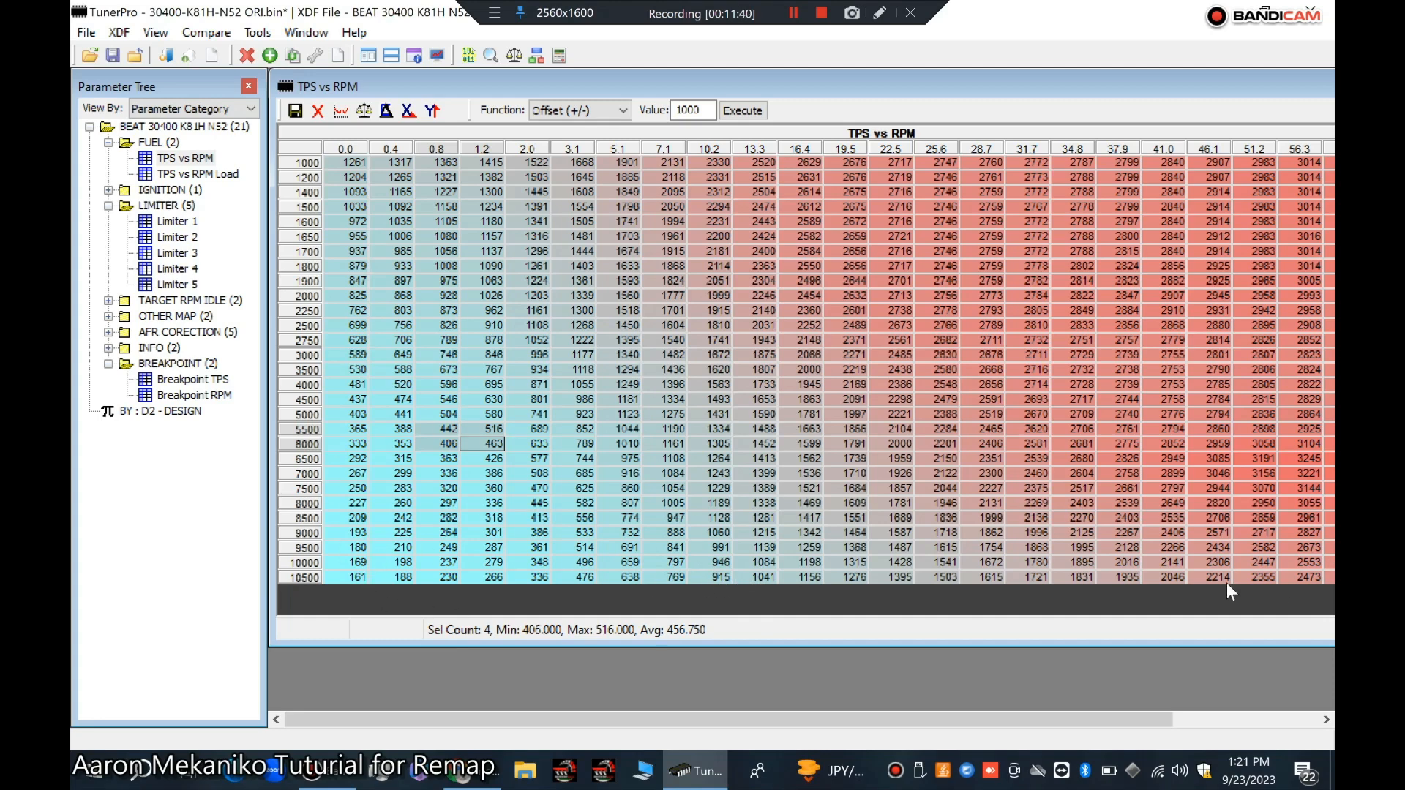
Step: In TPS vs RPM, smooth the 9500 to 10500 rpm rows with coefficient 0.50 and commit the change
click(415, 565)
click(388, 545)
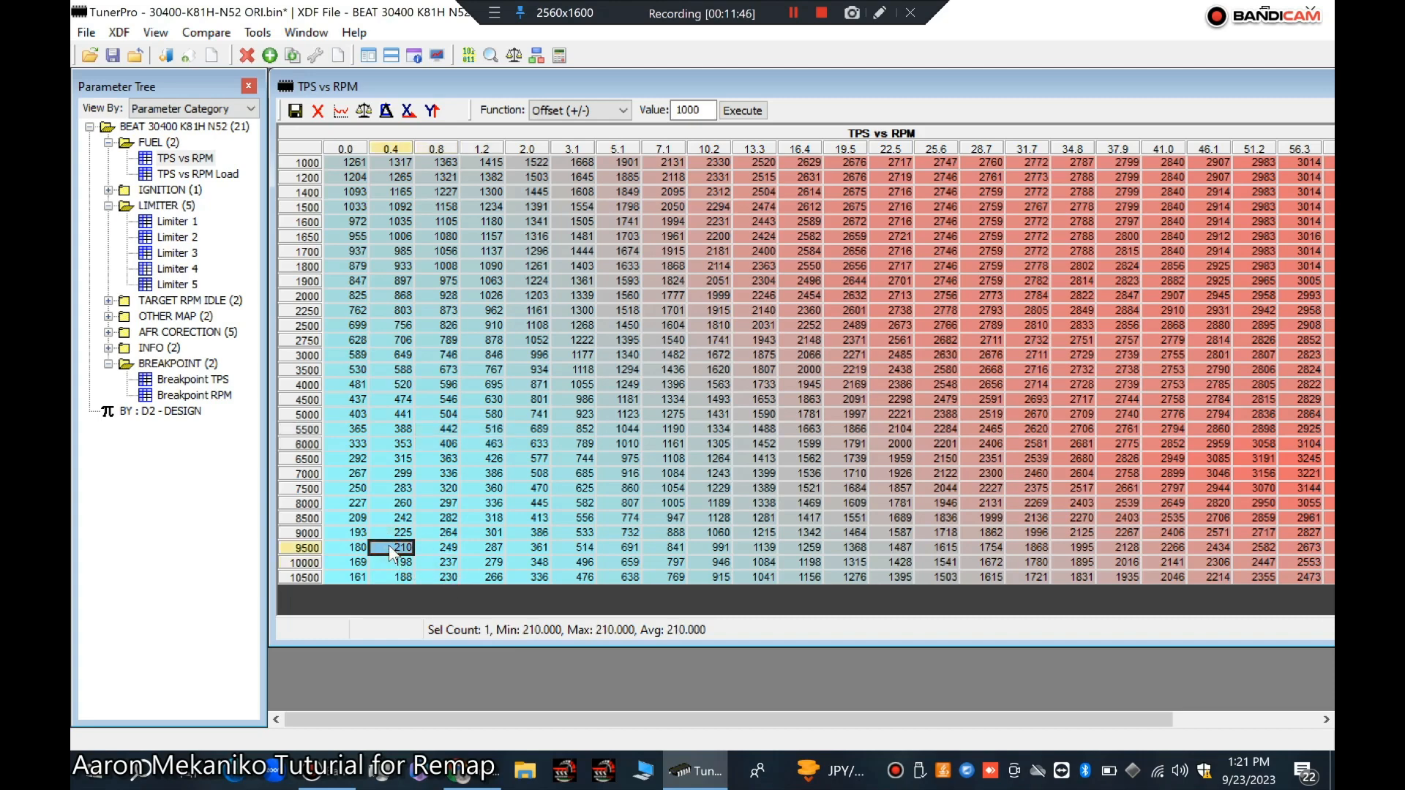
click(402, 579)
click(483, 580)
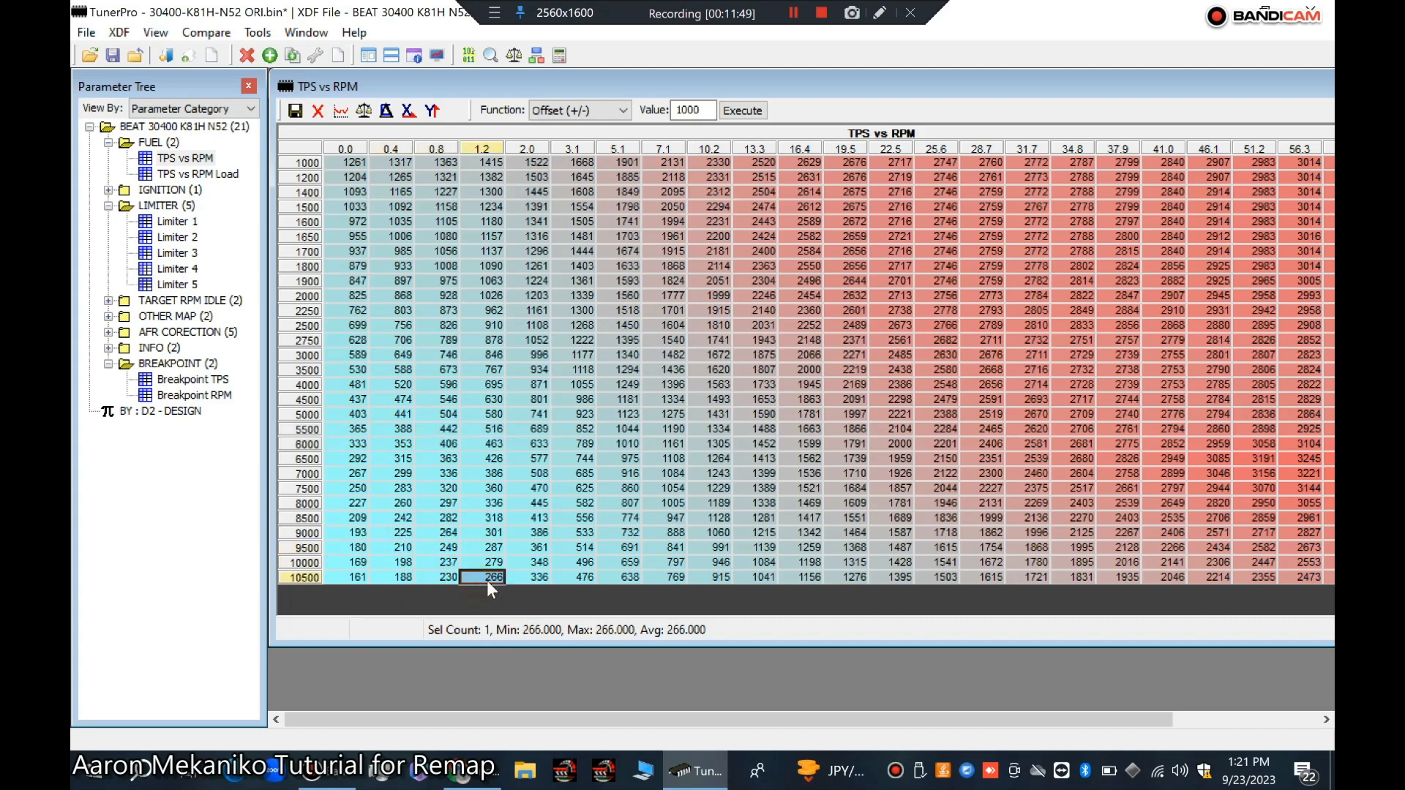
click(569, 581)
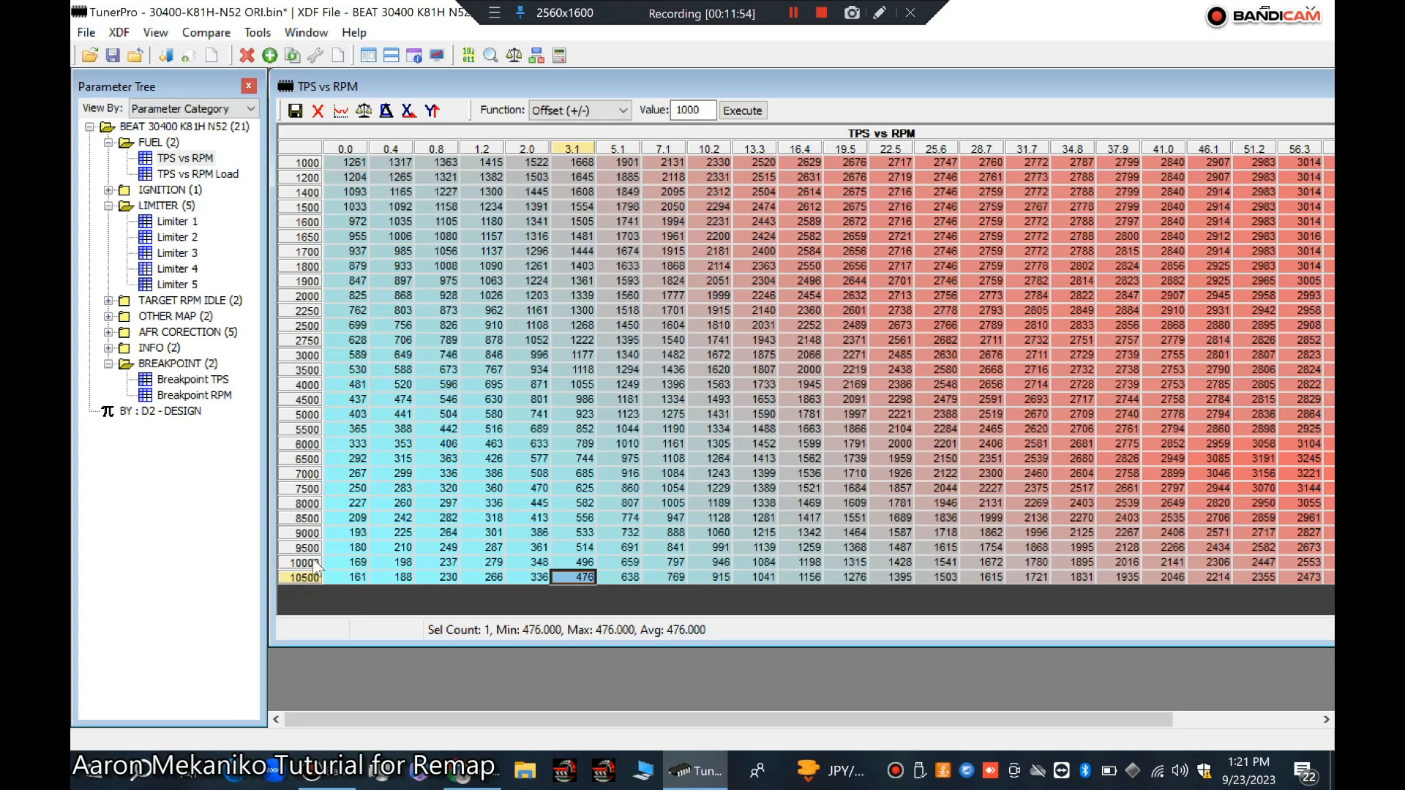
drag(308, 548, 308, 601)
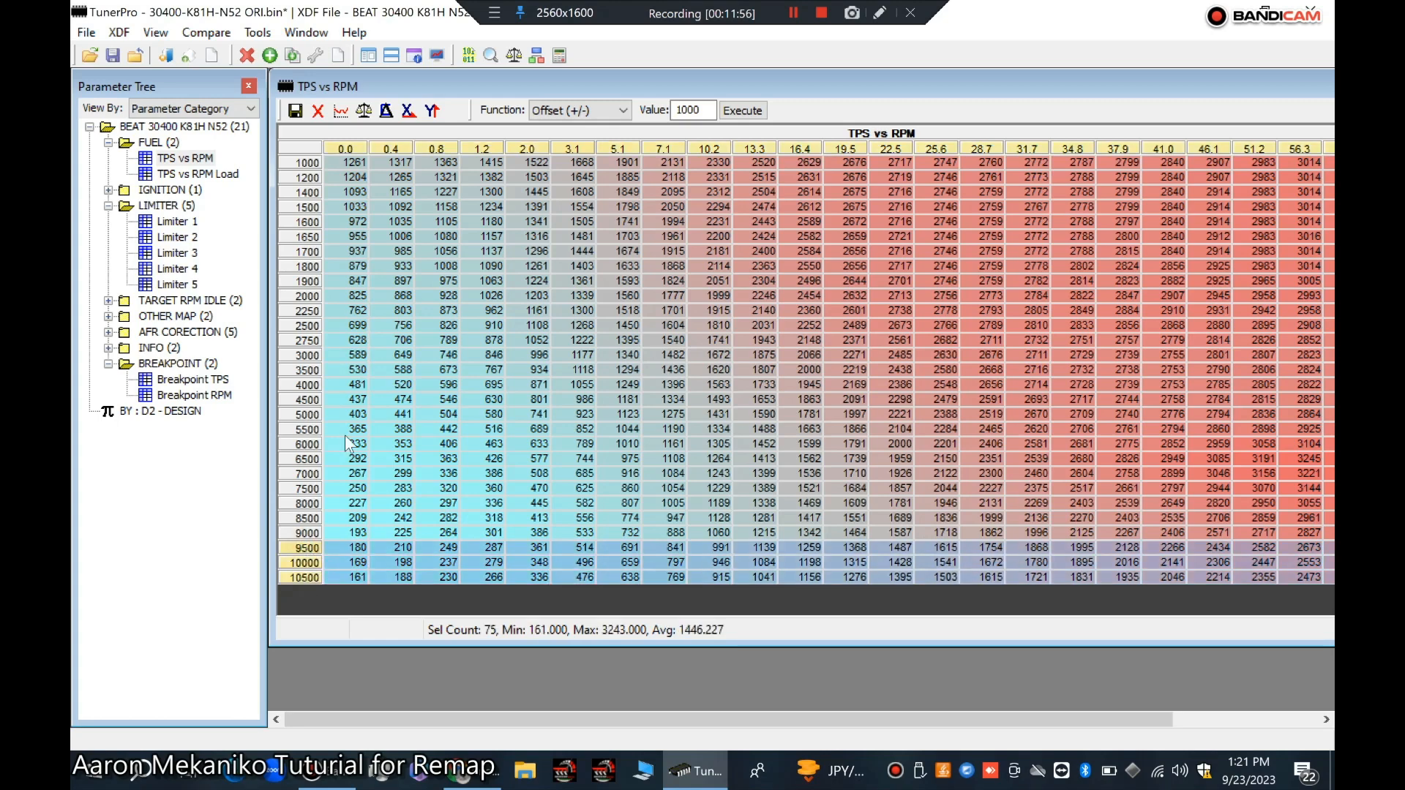
click(578, 109)
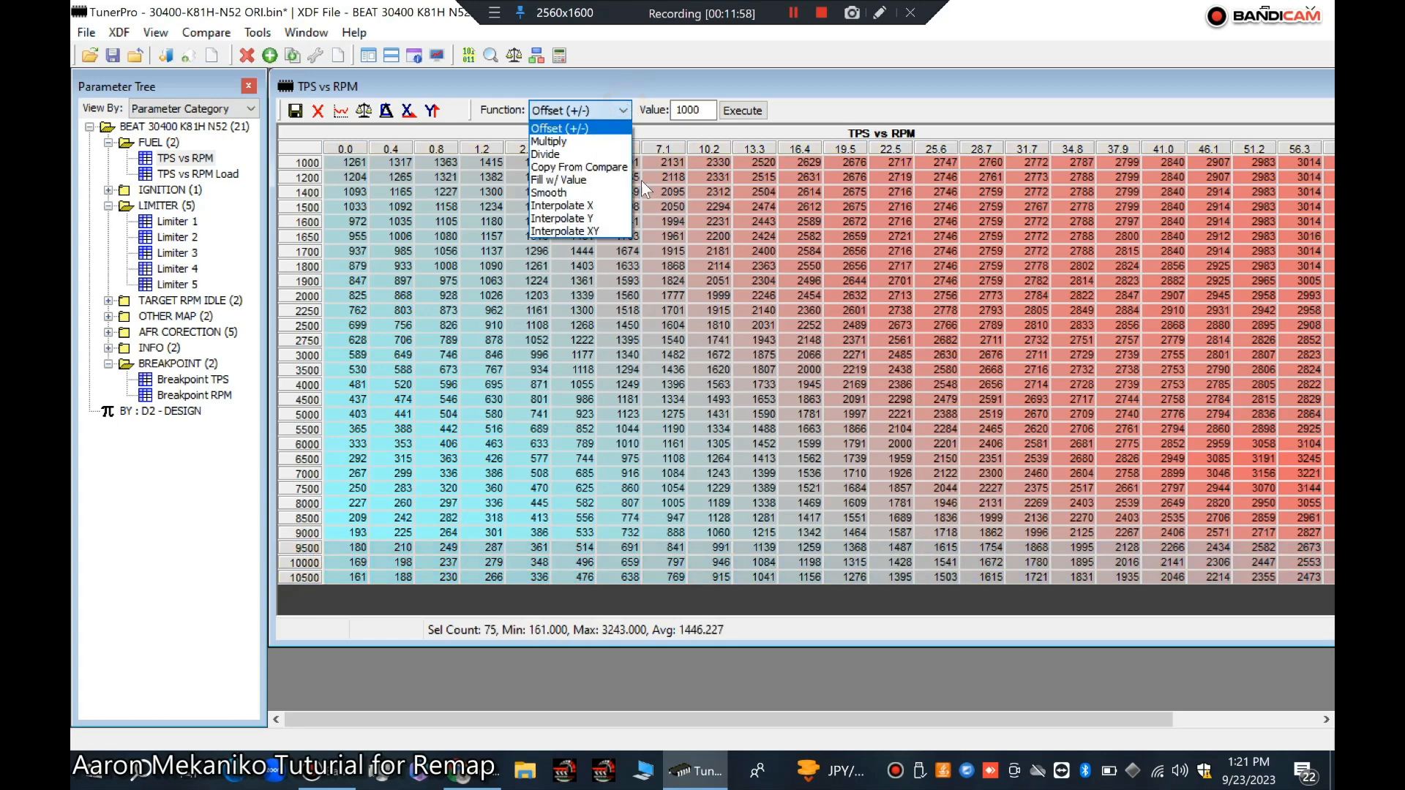
click(558, 193)
double_click(710, 112)
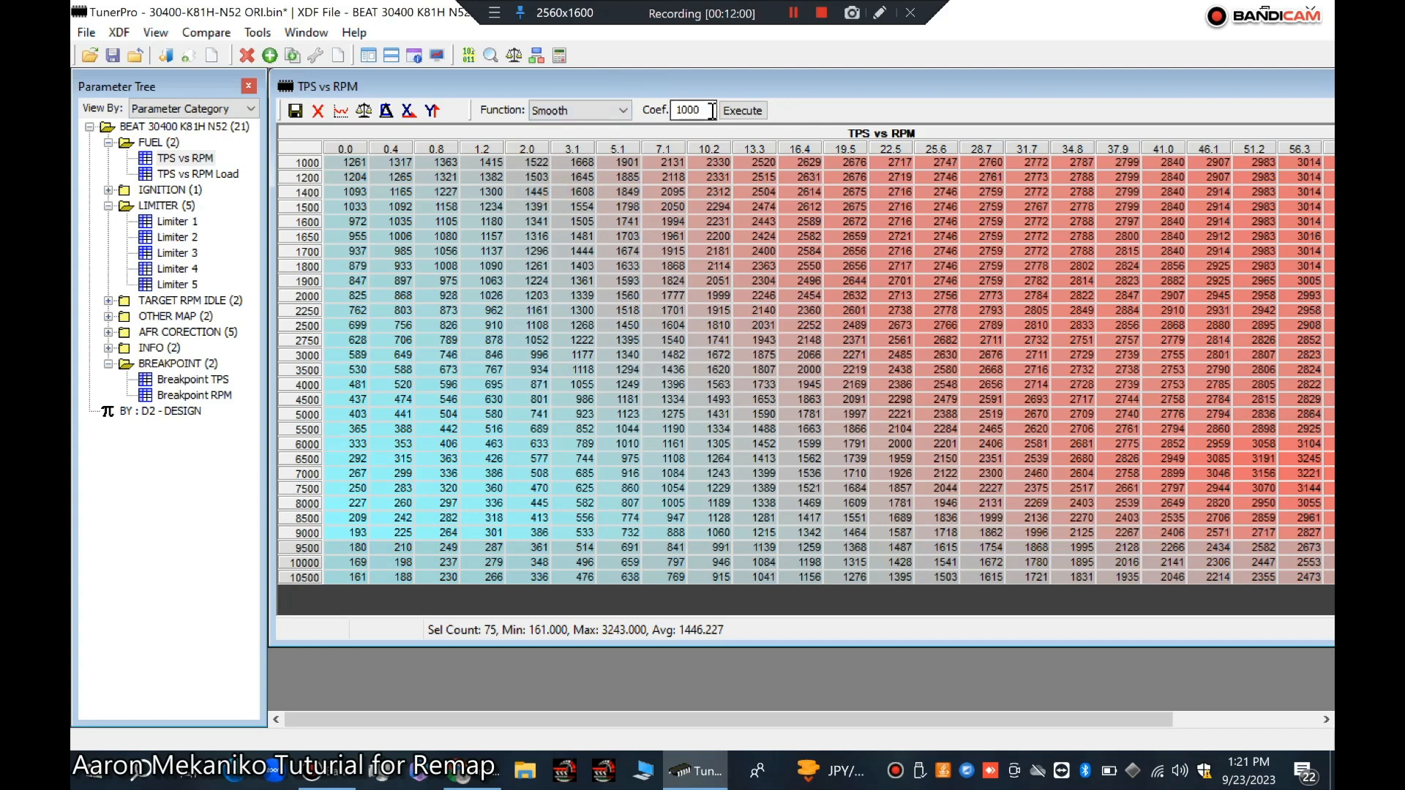
text(0.50)
click(737, 106)
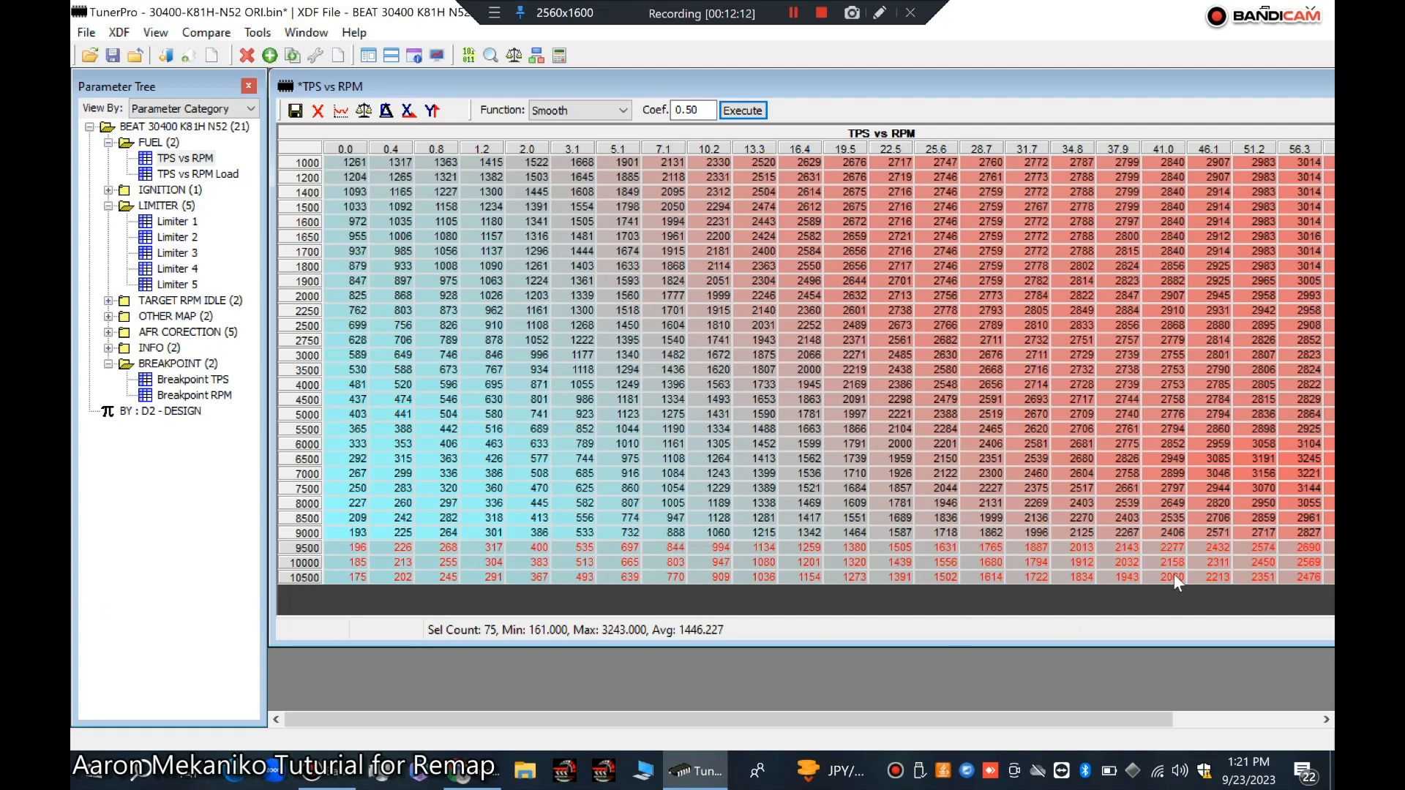
click(295, 111)
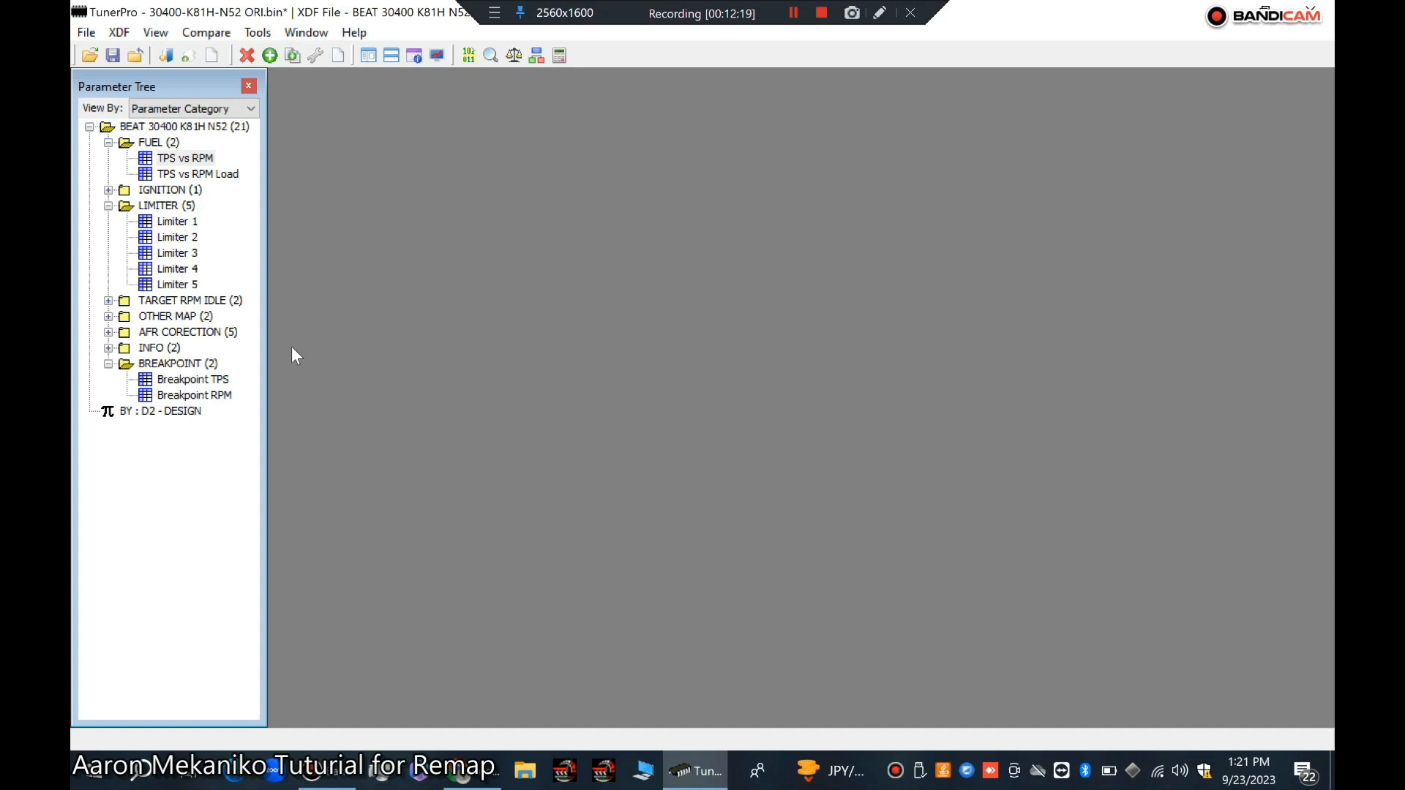
Step: Open TPS vs RPM Load, smooth its 9500 to 10500 rpm rows with value 0.50 and commit
click(144, 176)
double_click(145, 176)
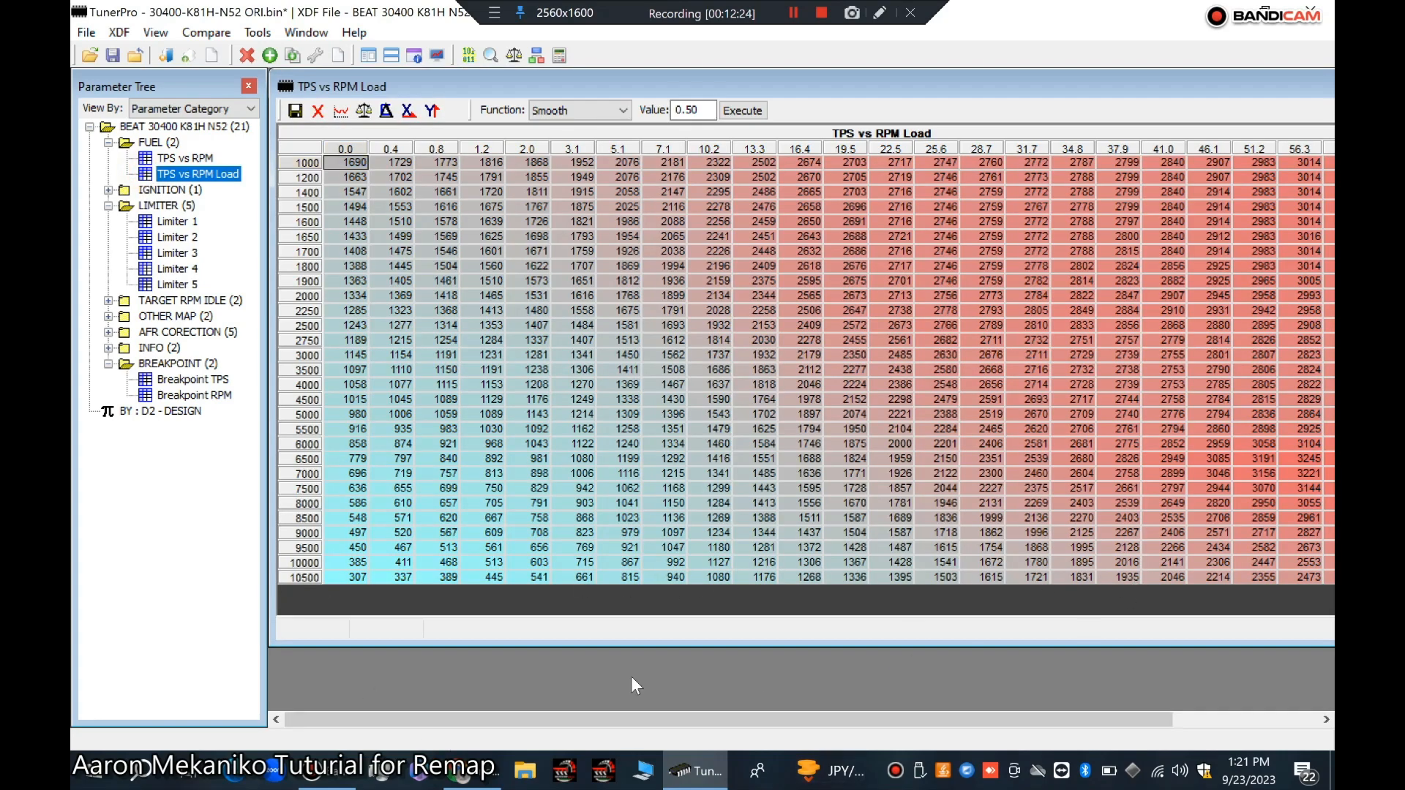
drag(306, 548, 293, 576)
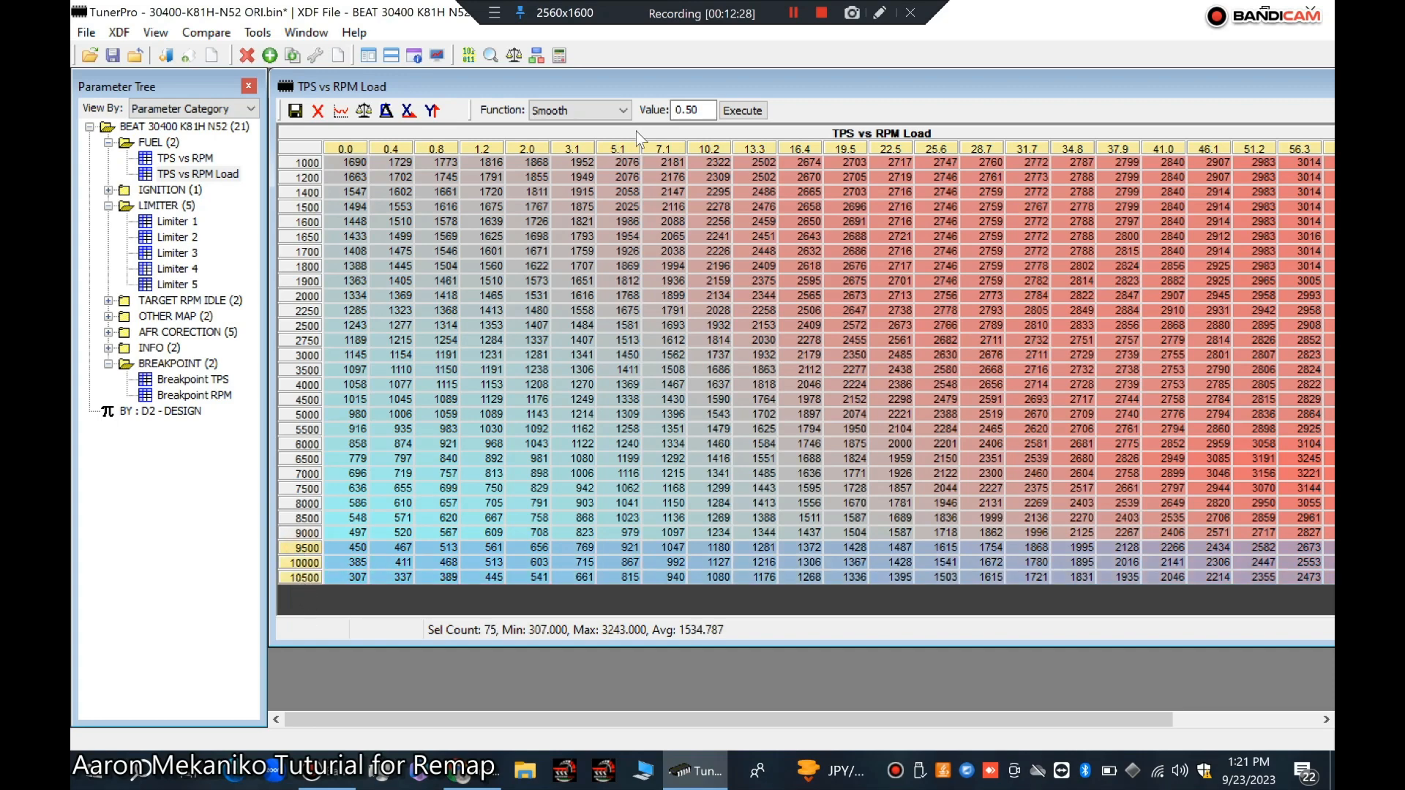
click(738, 109)
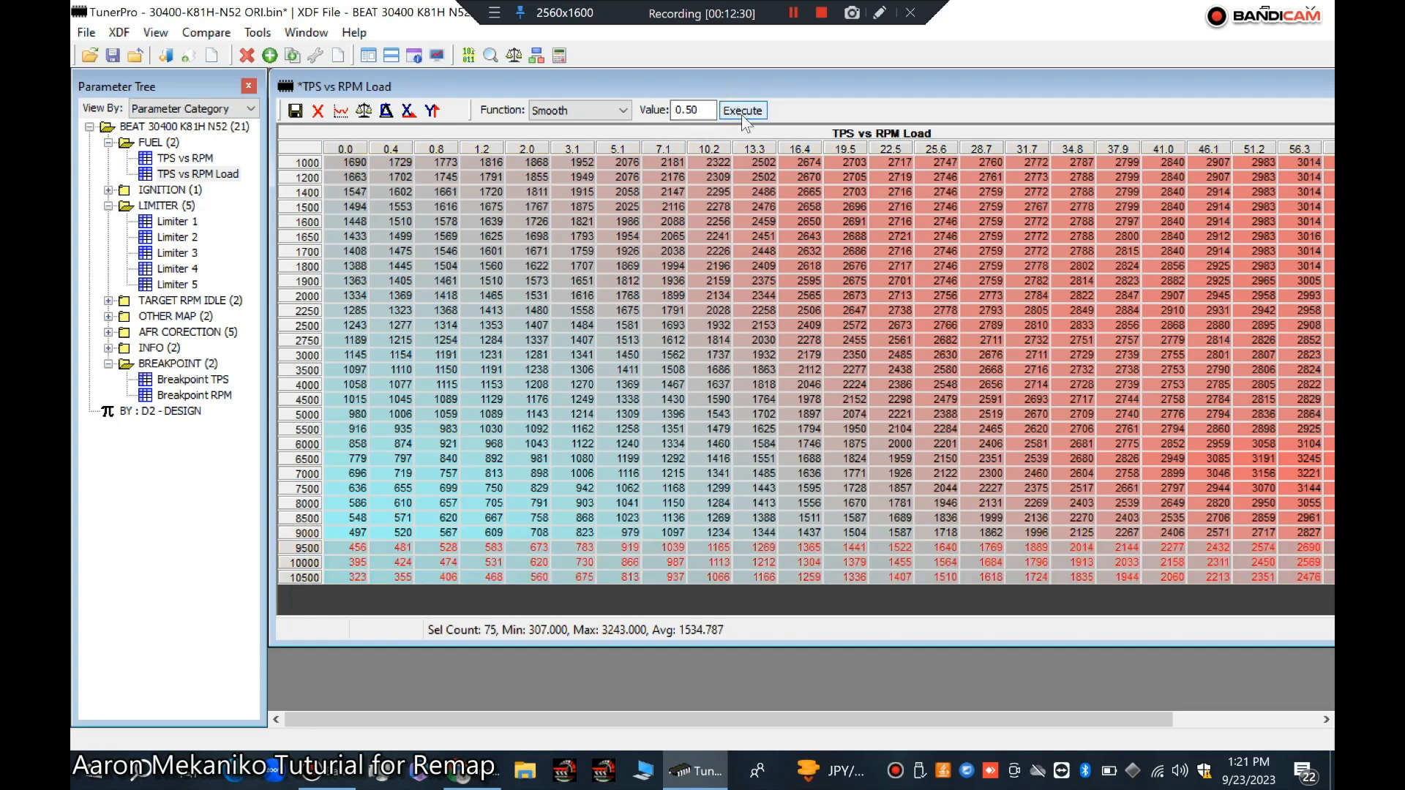
click(295, 111)
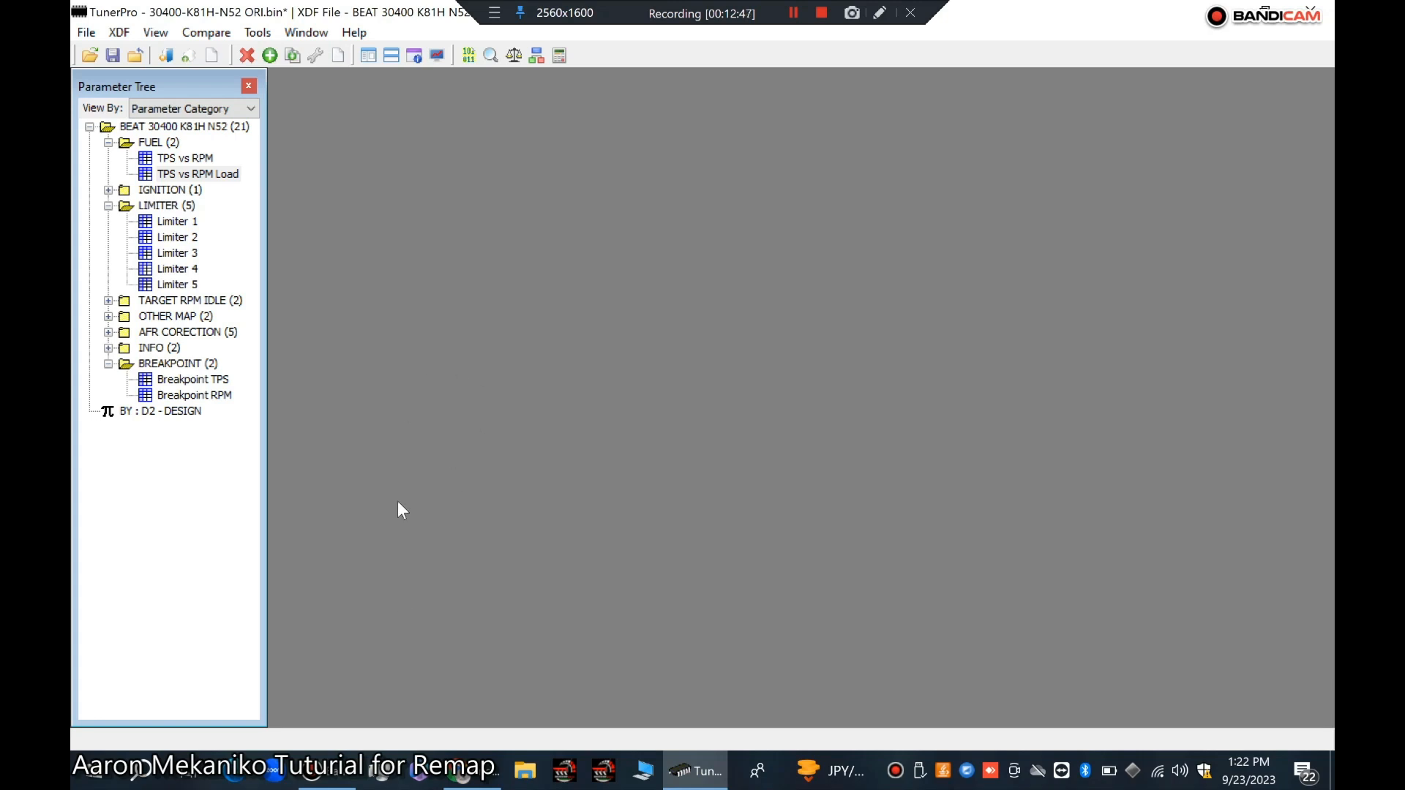
Step: Open the Ignition map, offset the whole table by +2 and commit the change
click(108, 191)
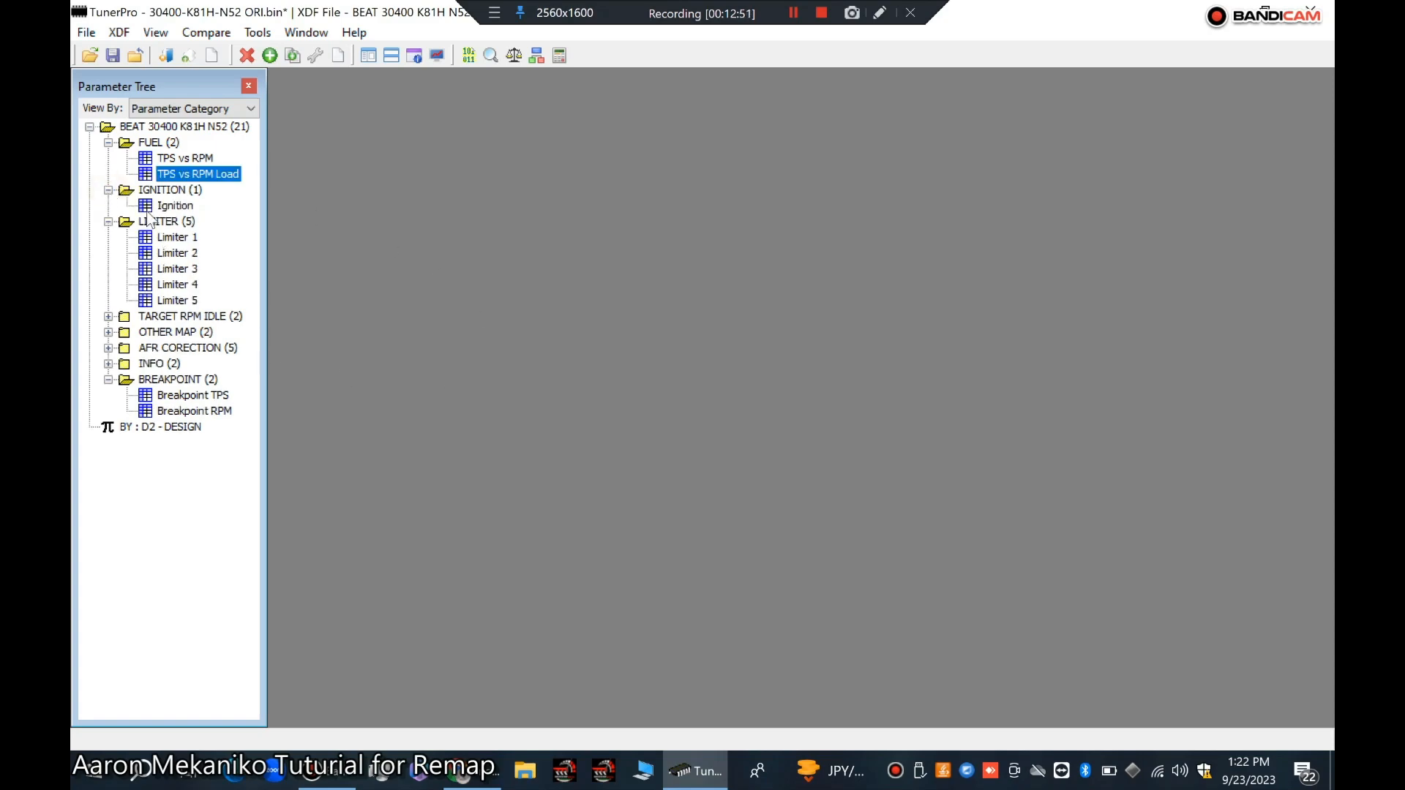
double_click(158, 205)
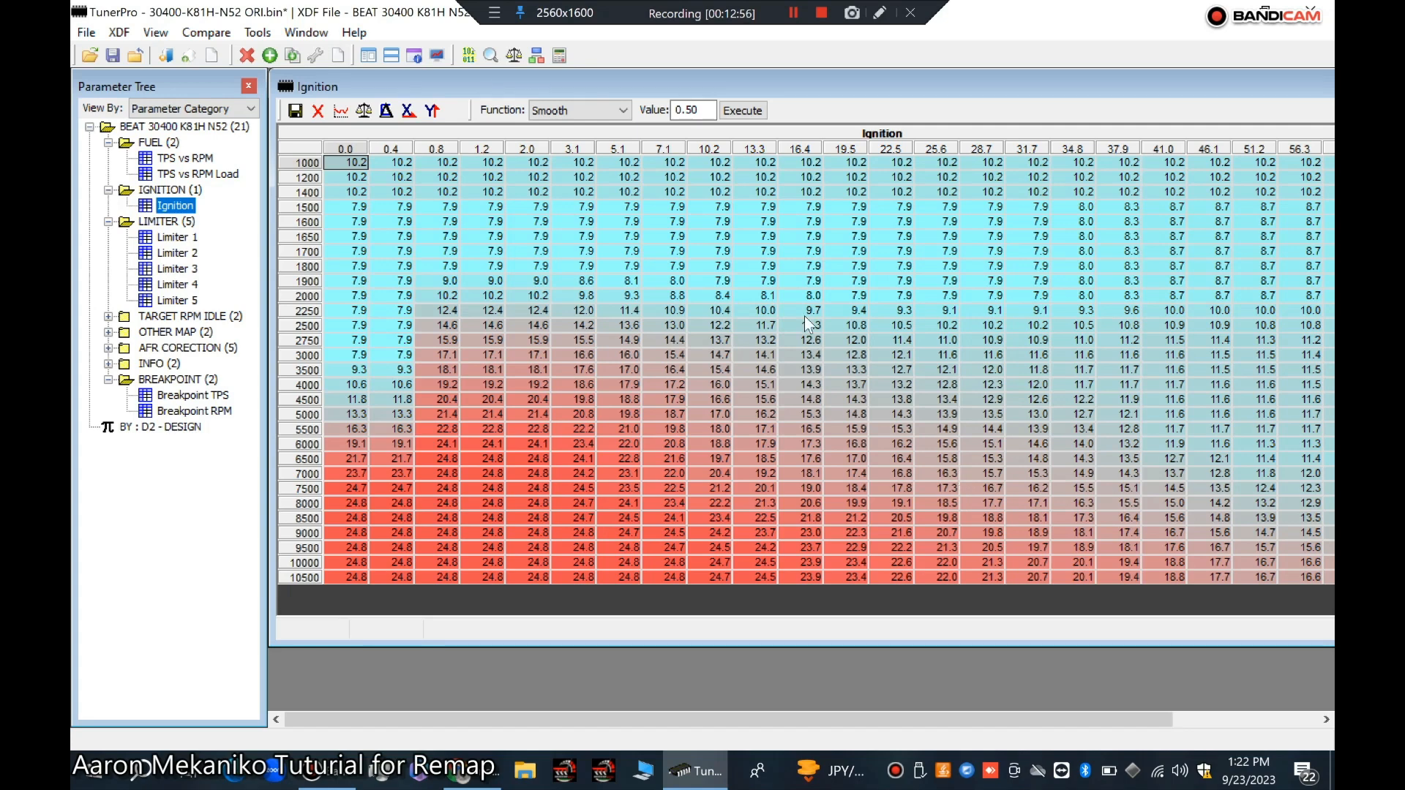
drag(675, 296, 1301, 625)
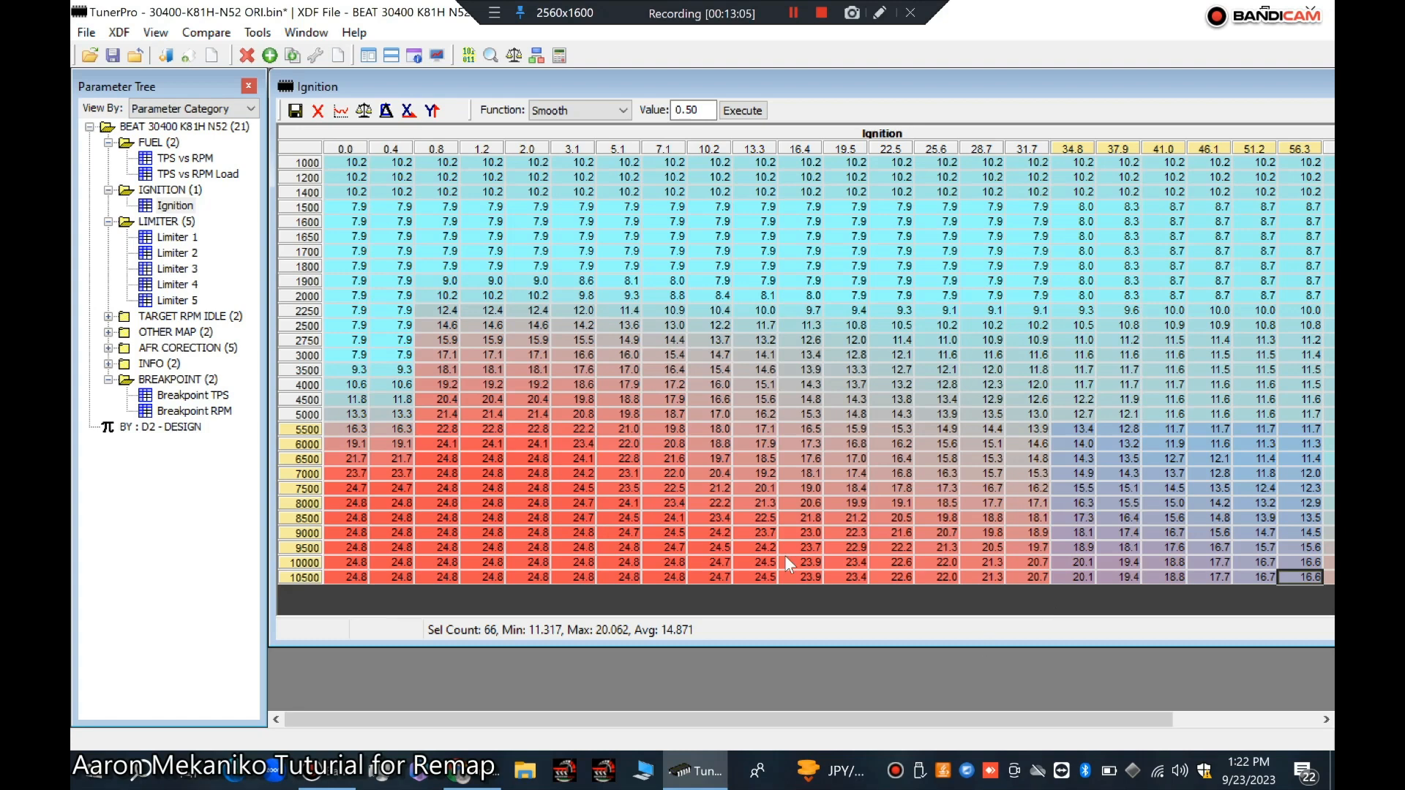
drag(629, 310, 1012, 458)
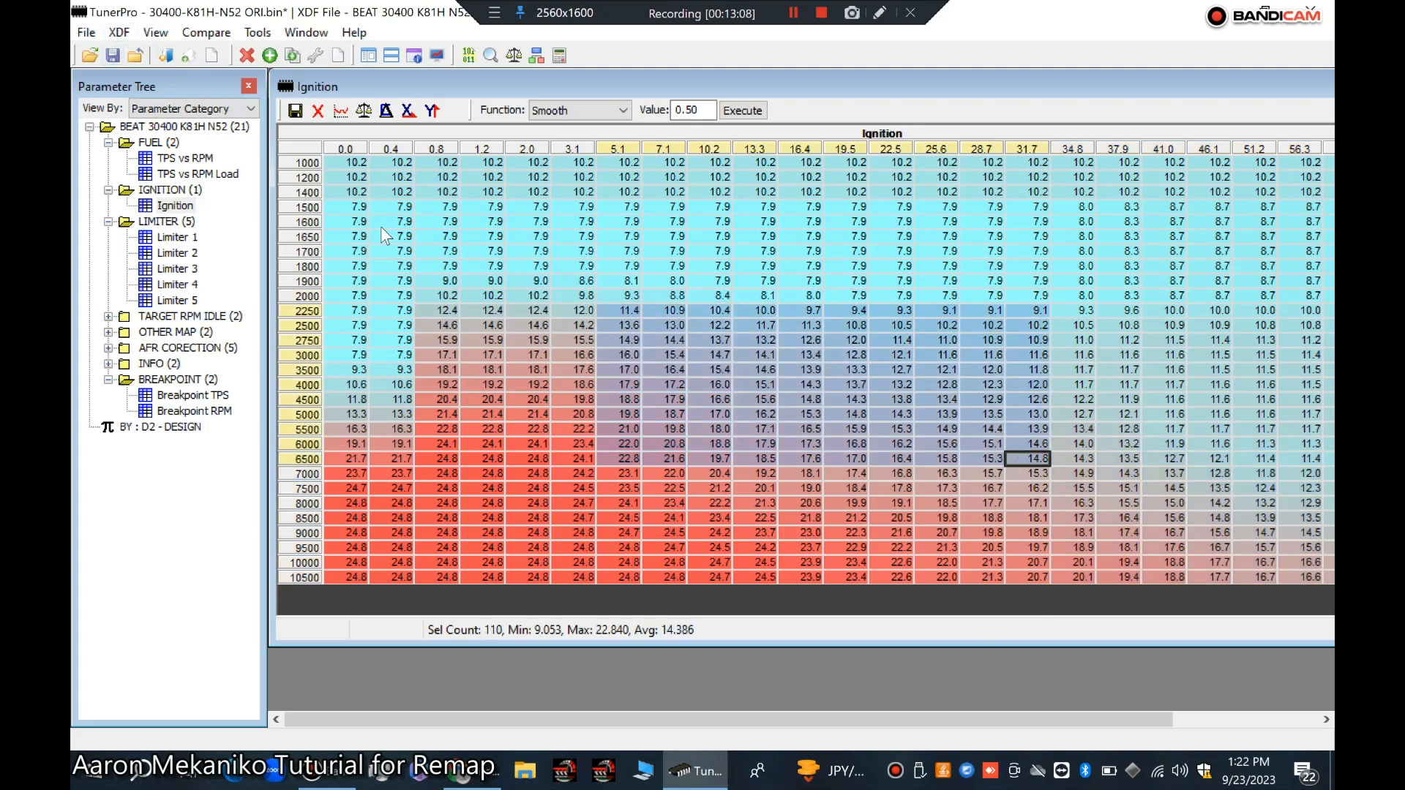
drag(380, 224, 571, 425)
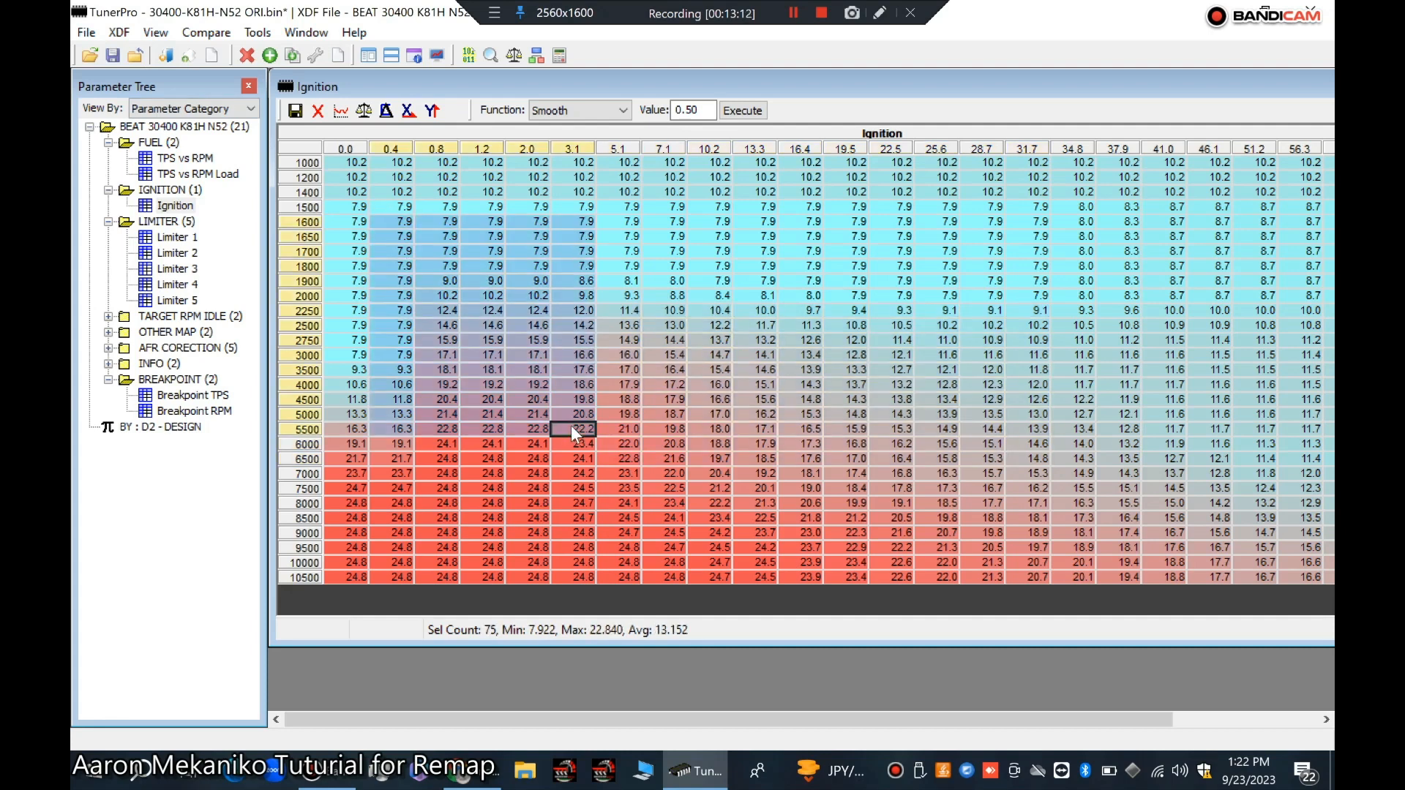
click(623, 110)
click(574, 124)
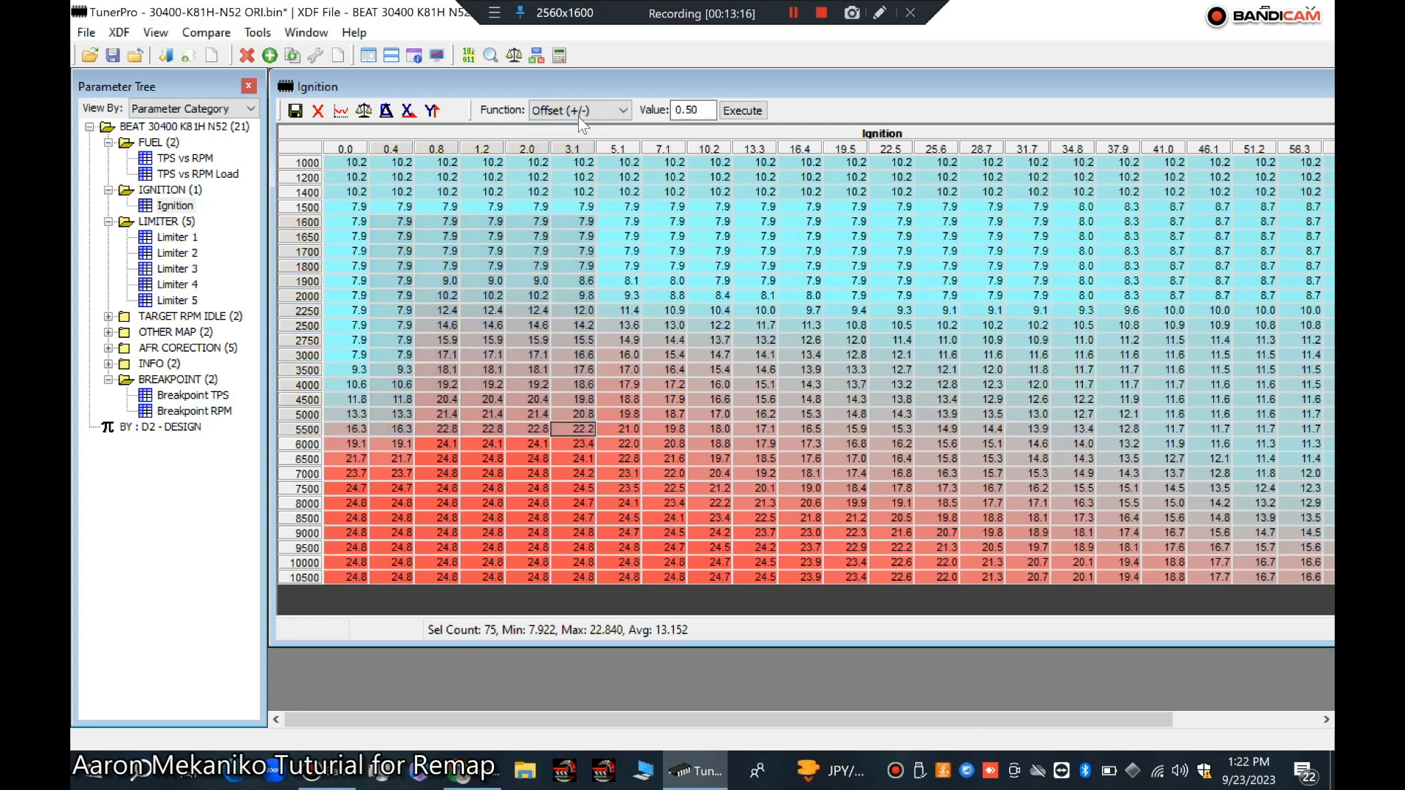
double_click(694, 110)
text(+2)
click(304, 150)
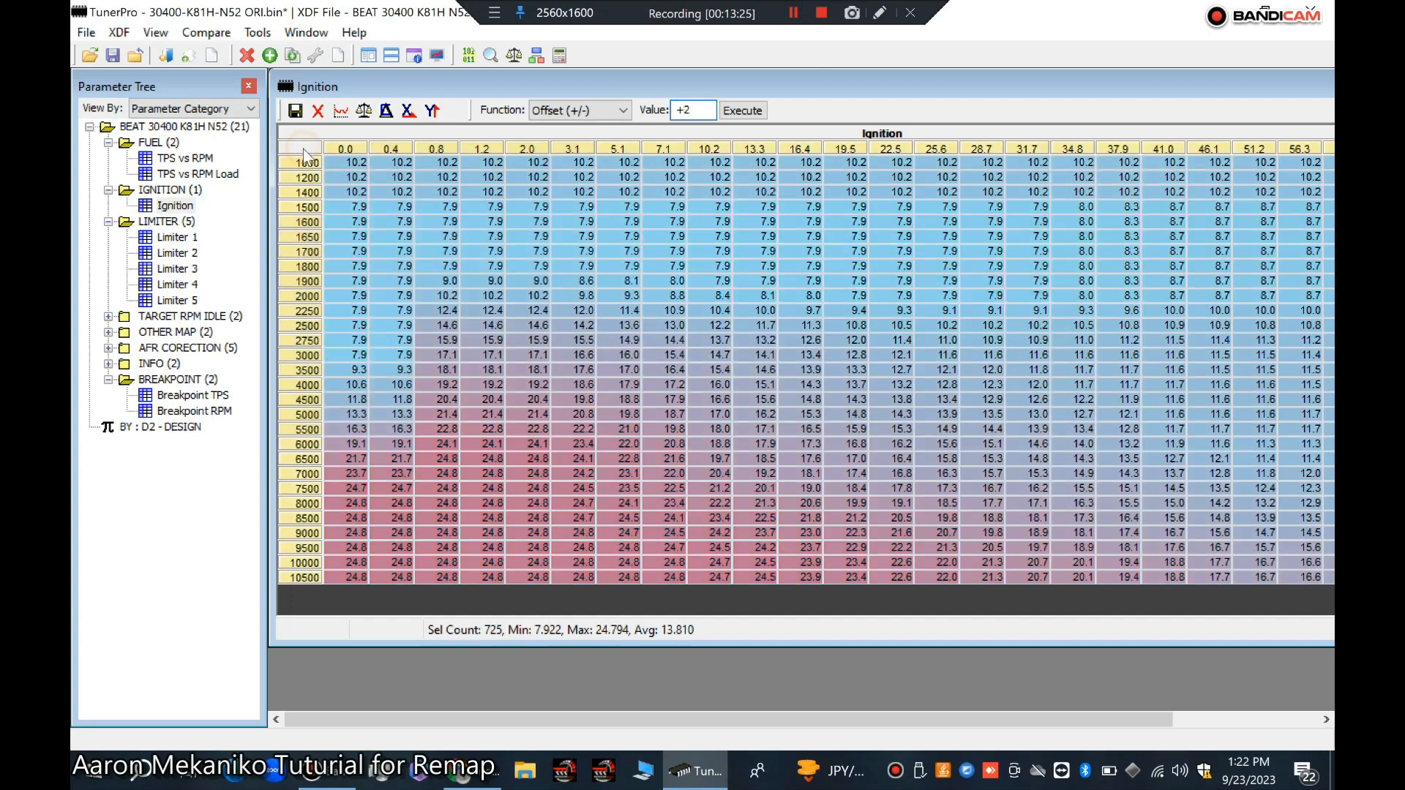
click(755, 112)
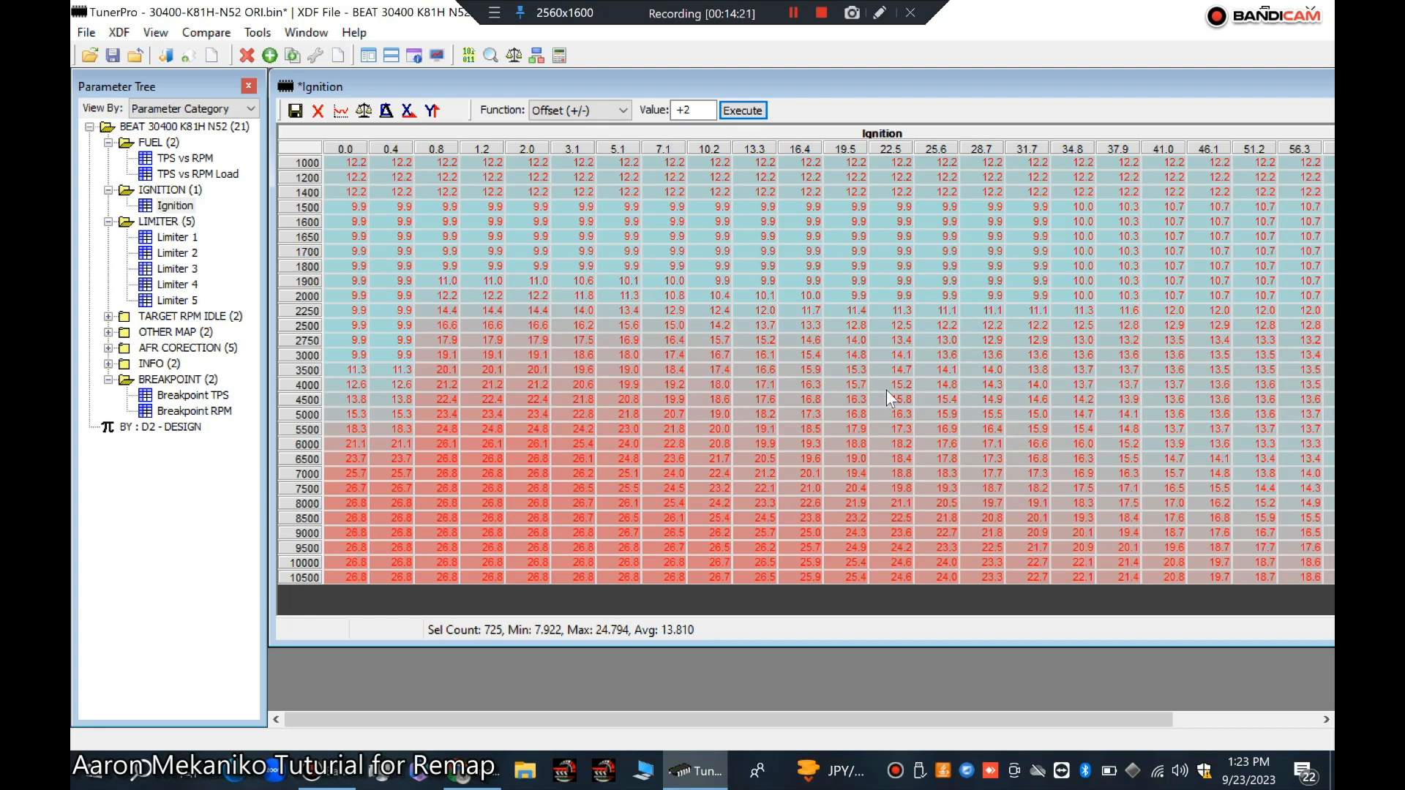
click(294, 111)
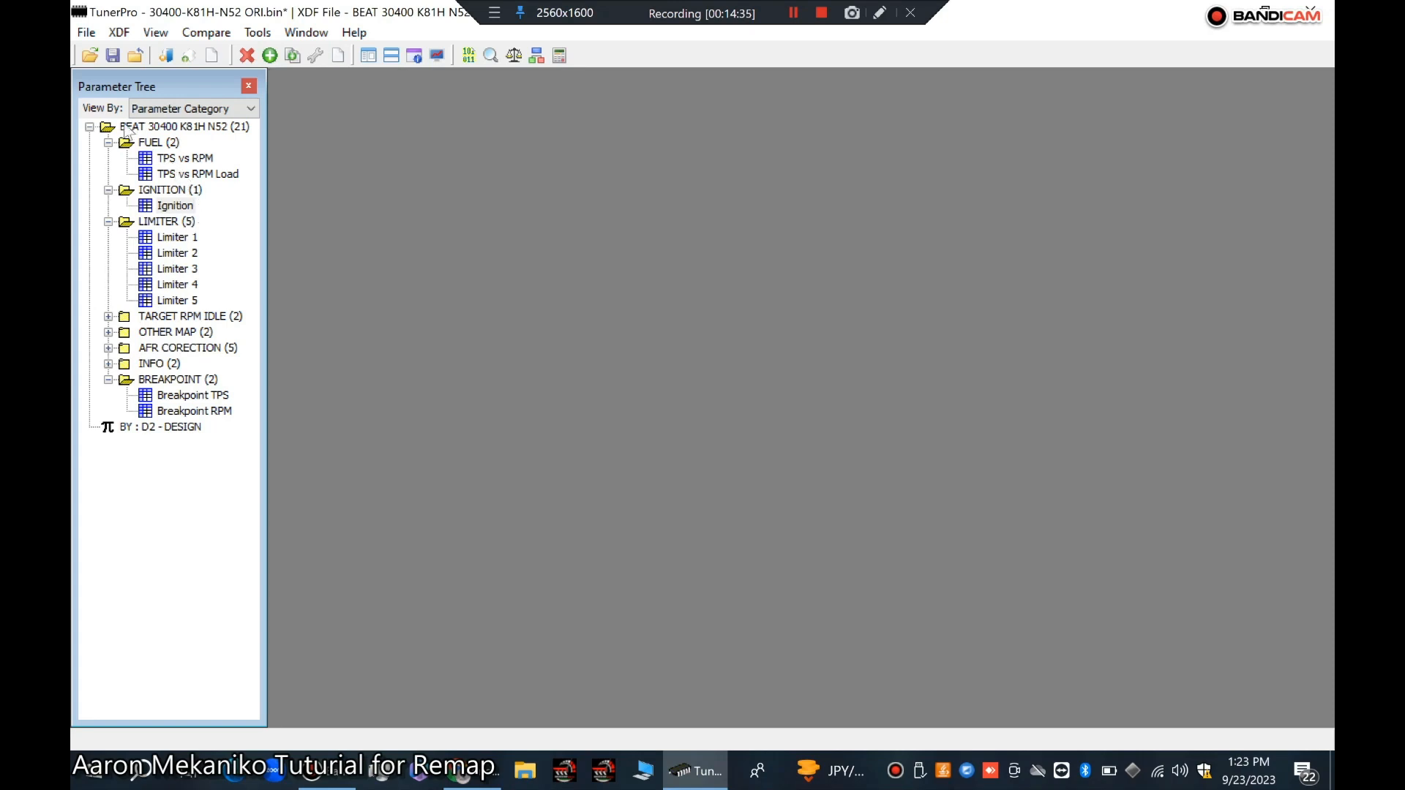
Step: Save the bin as a new file named "30400-K81H-N52 ORI.bin +2IGN 10500RPM DECC 20" followed by the customer's name
click(87, 33)
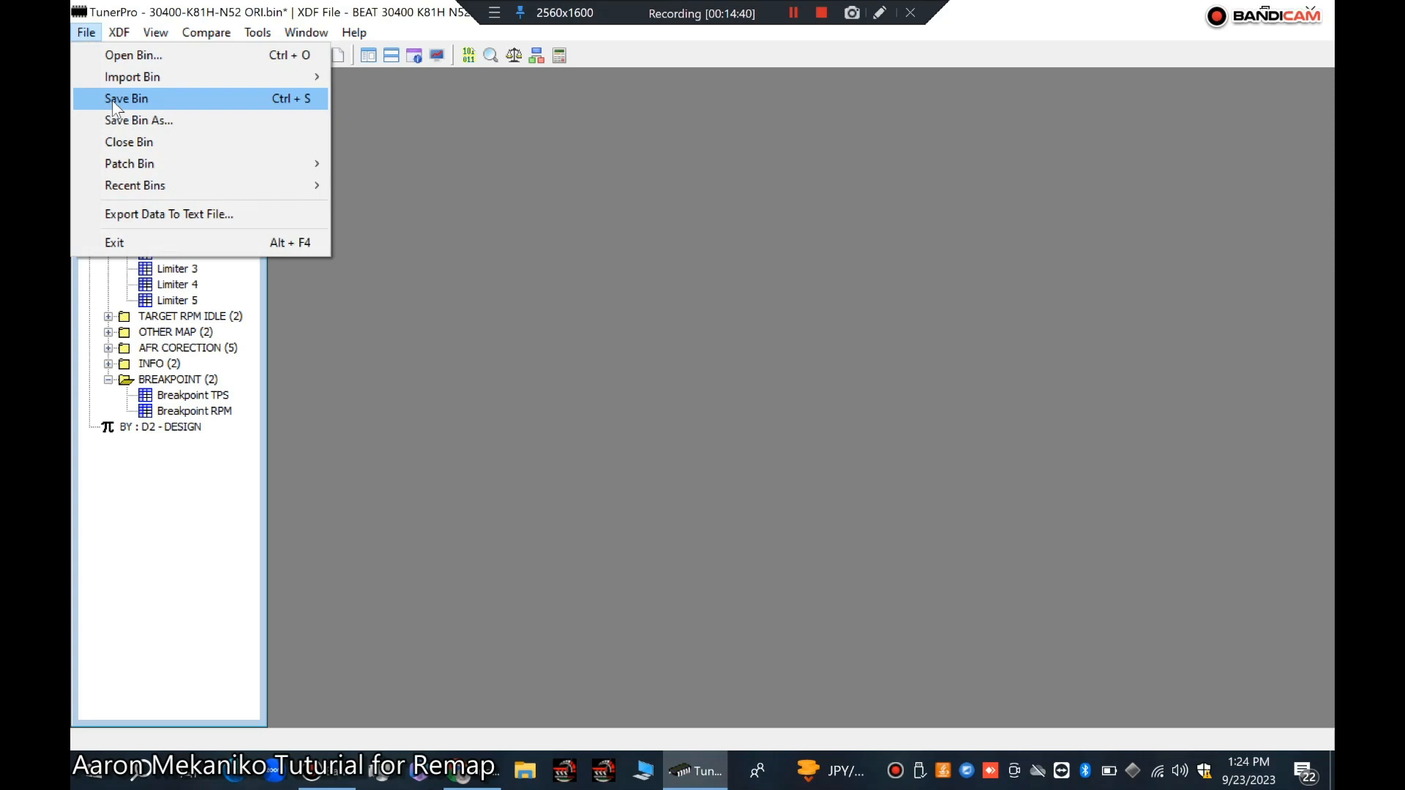
click(117, 121)
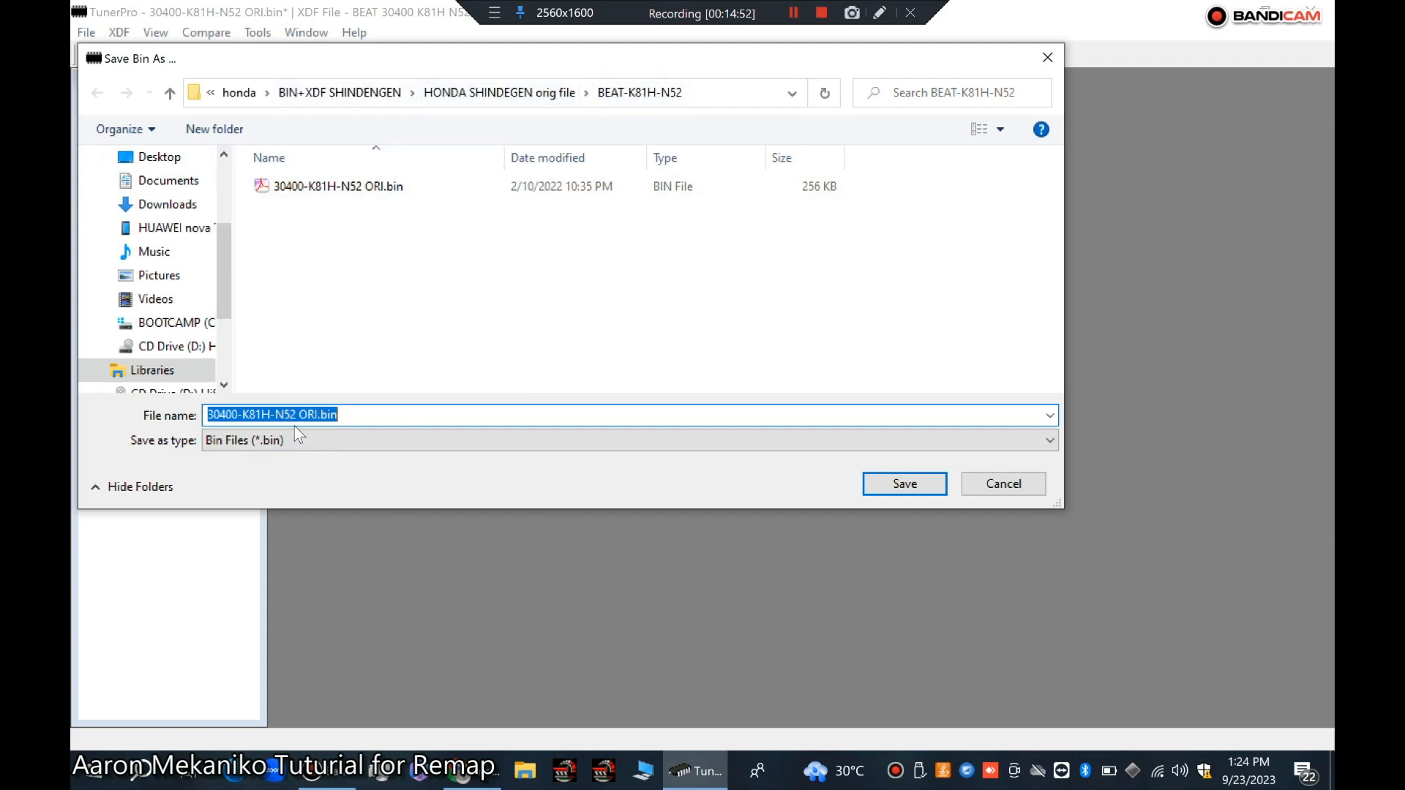
click(352, 415)
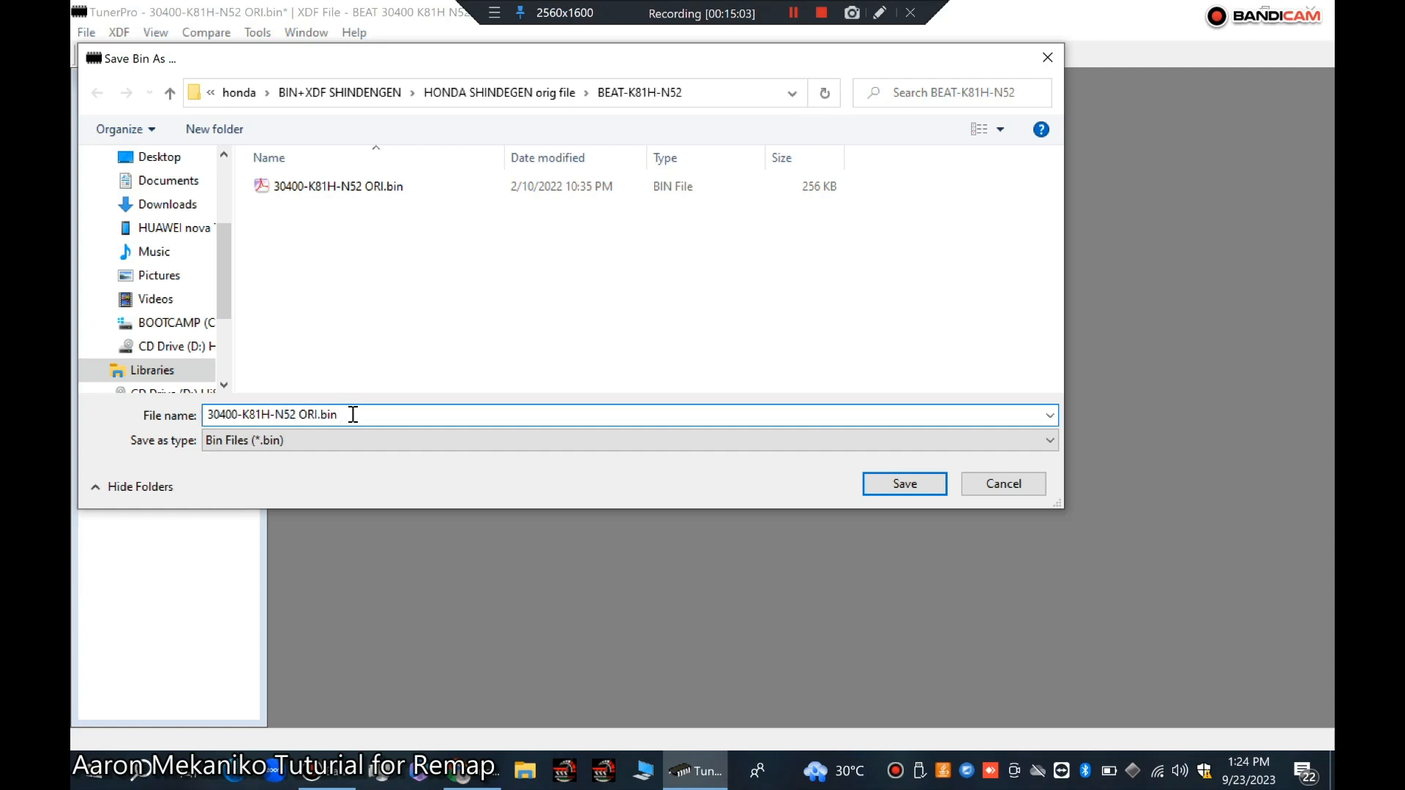
text(+2IGN 100)
key(BackSpace)
text(500RPM DECC 20)
text(PEDRO)
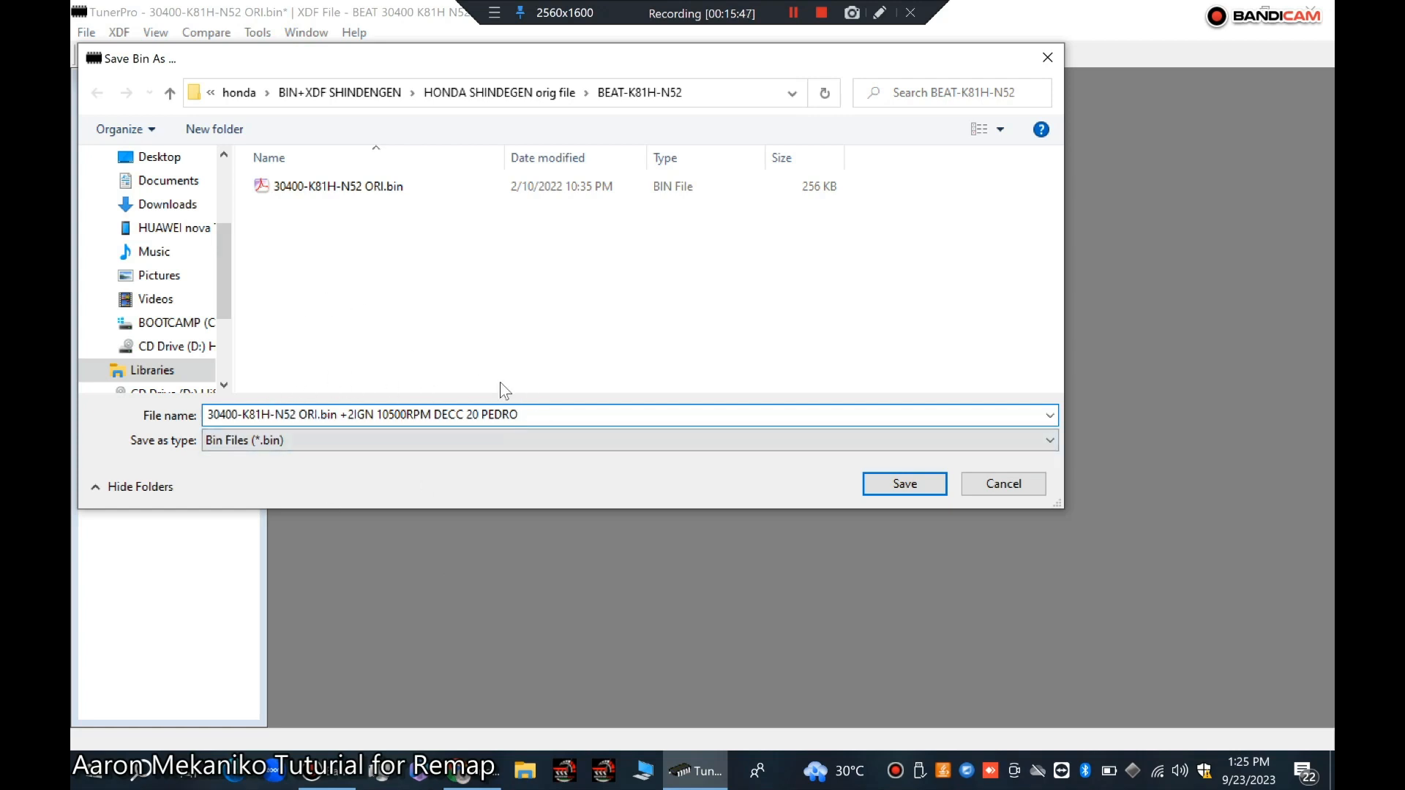
click(900, 484)
Step: Minimize TunerPro and launch the Corrector shortcut from the desktop
click(1265, 9)
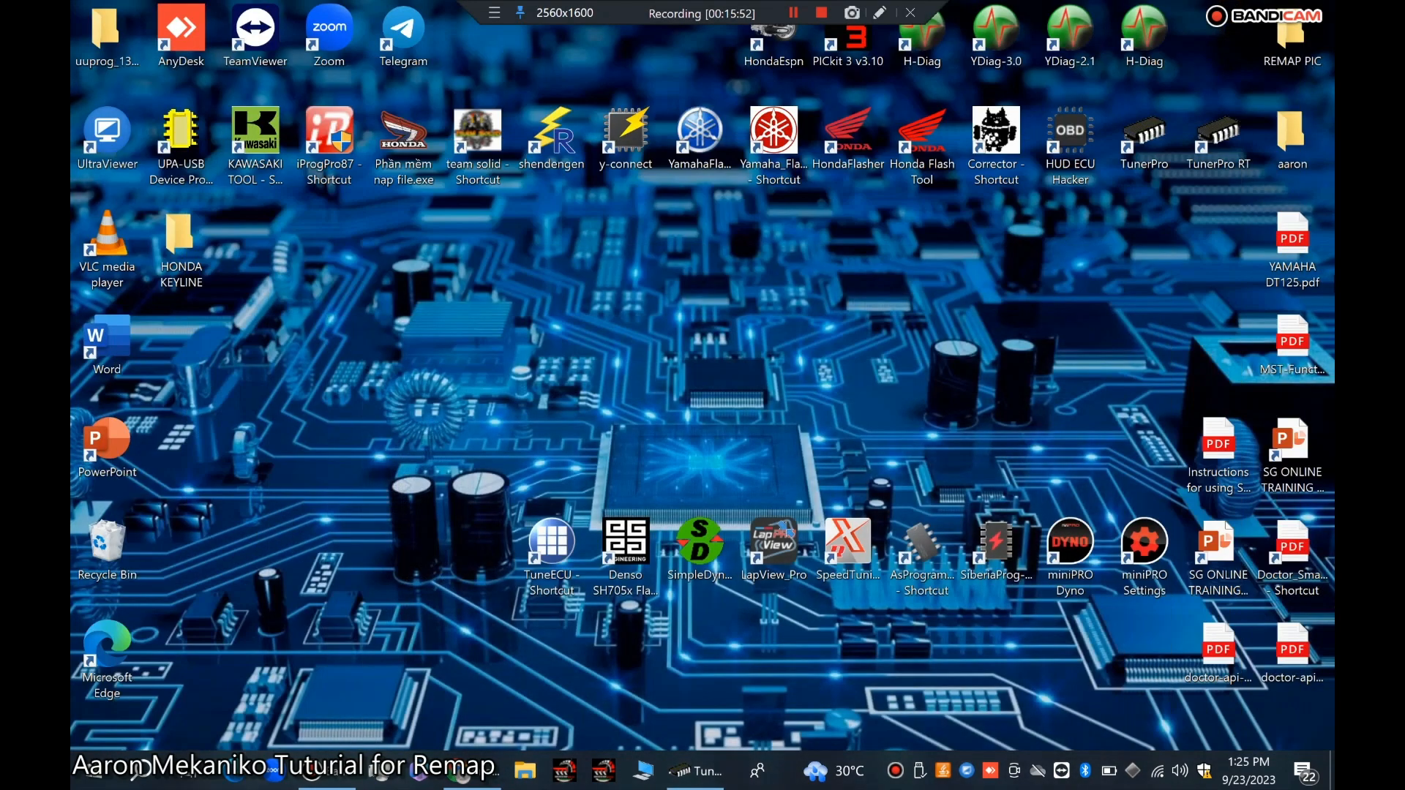
double_click(994, 135)
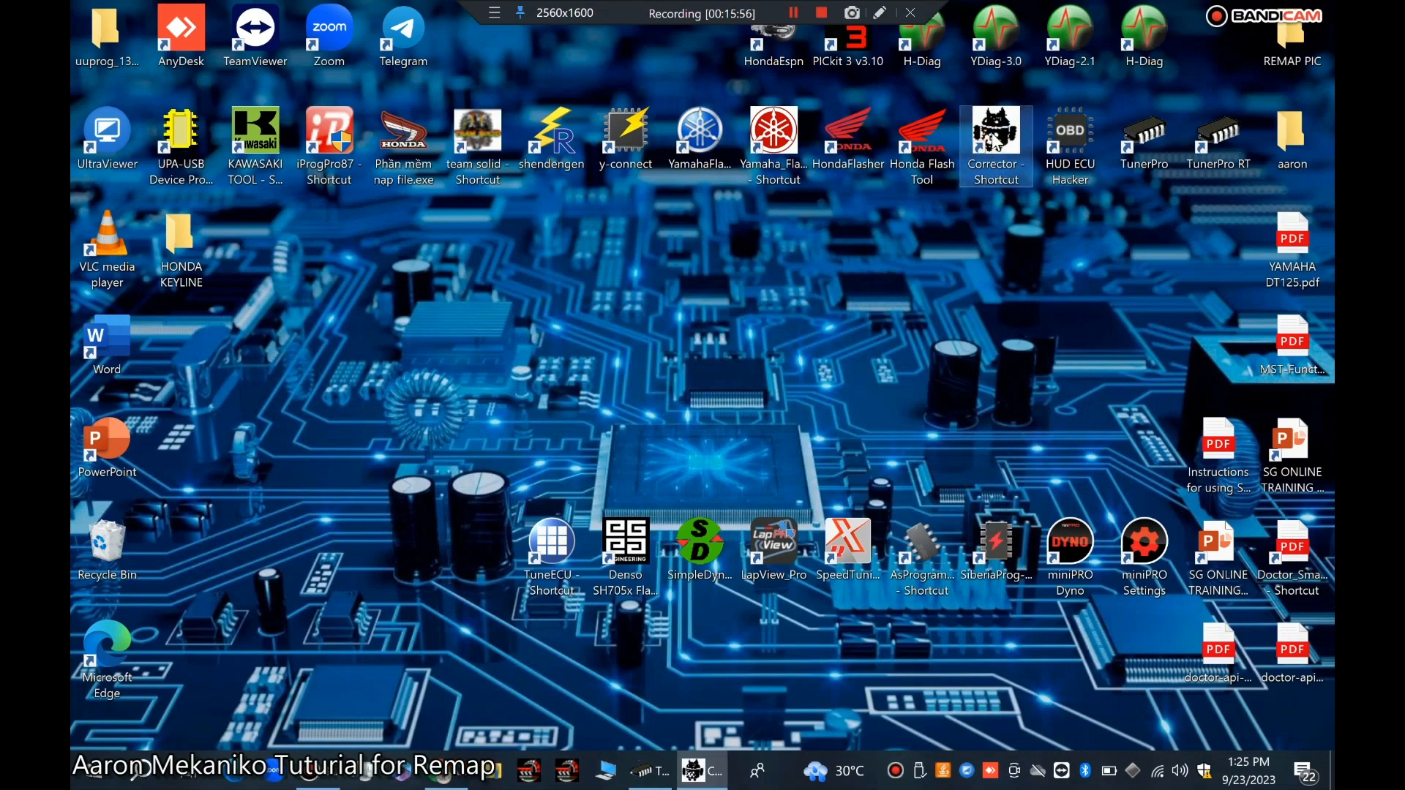
Step: Open the modified BEAT-K81H-N52 bin (the +2IGN 10500RPM file) in the checksum corrector from the HONDA SHINDENGEN orig file folder
click(1163, 412)
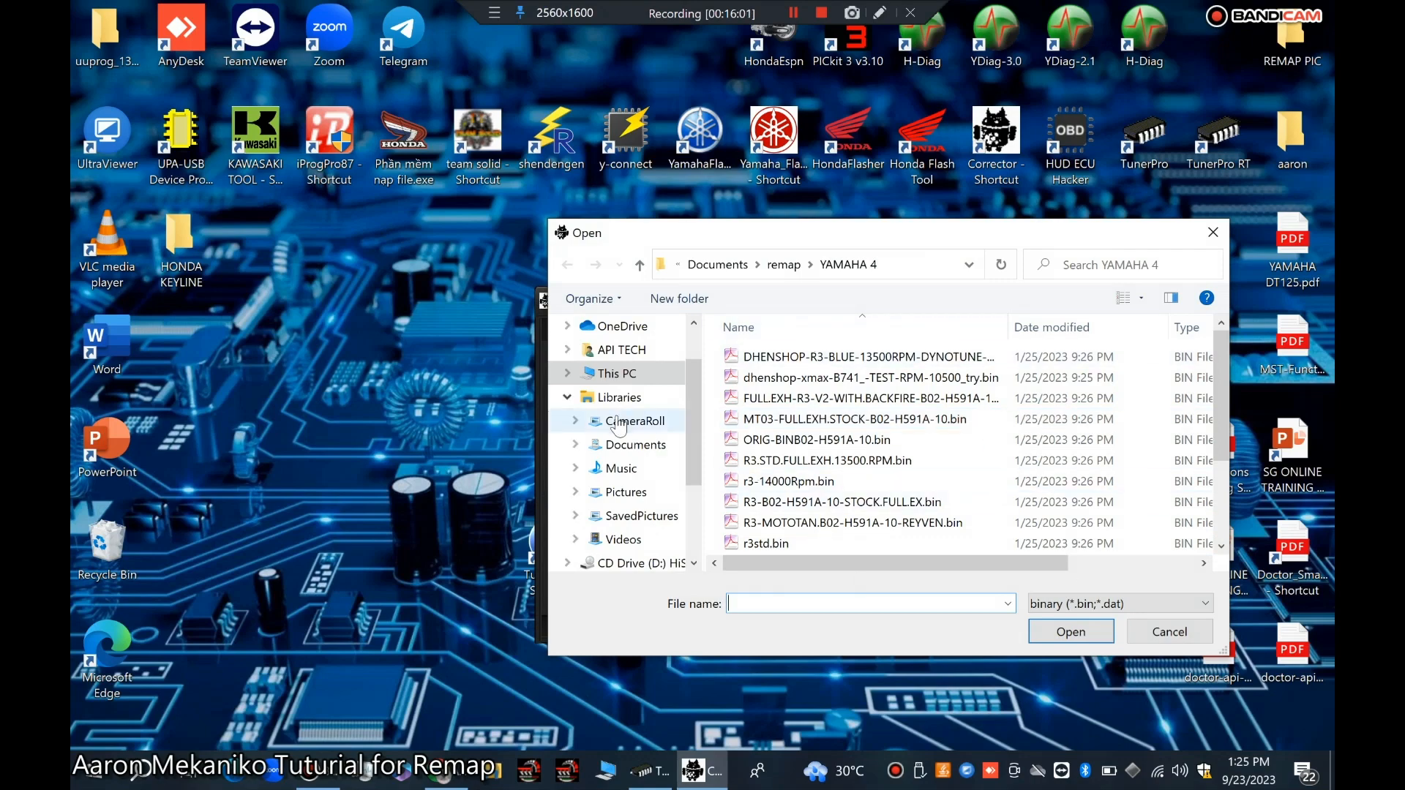
click(622, 448)
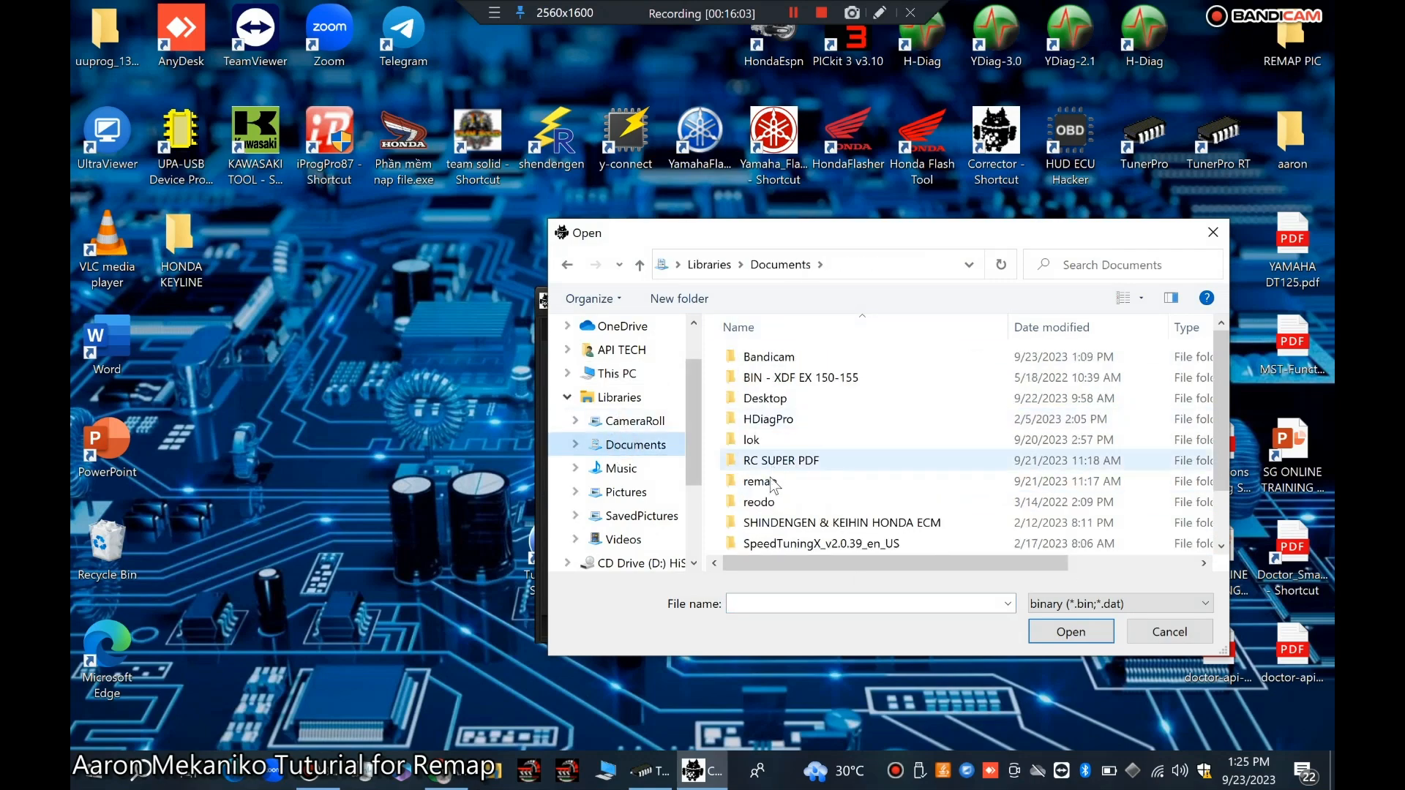
double_click(761, 481)
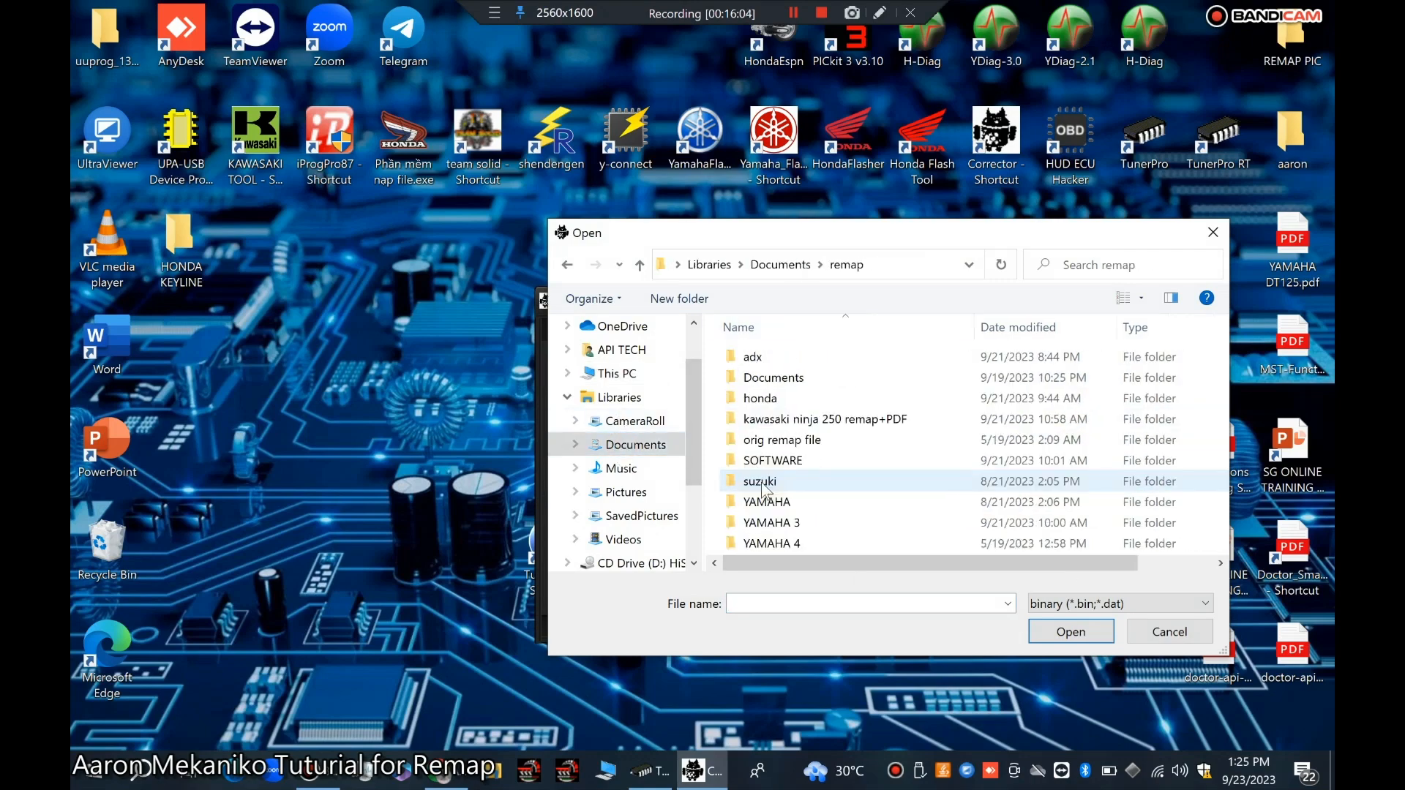
double_click(761, 398)
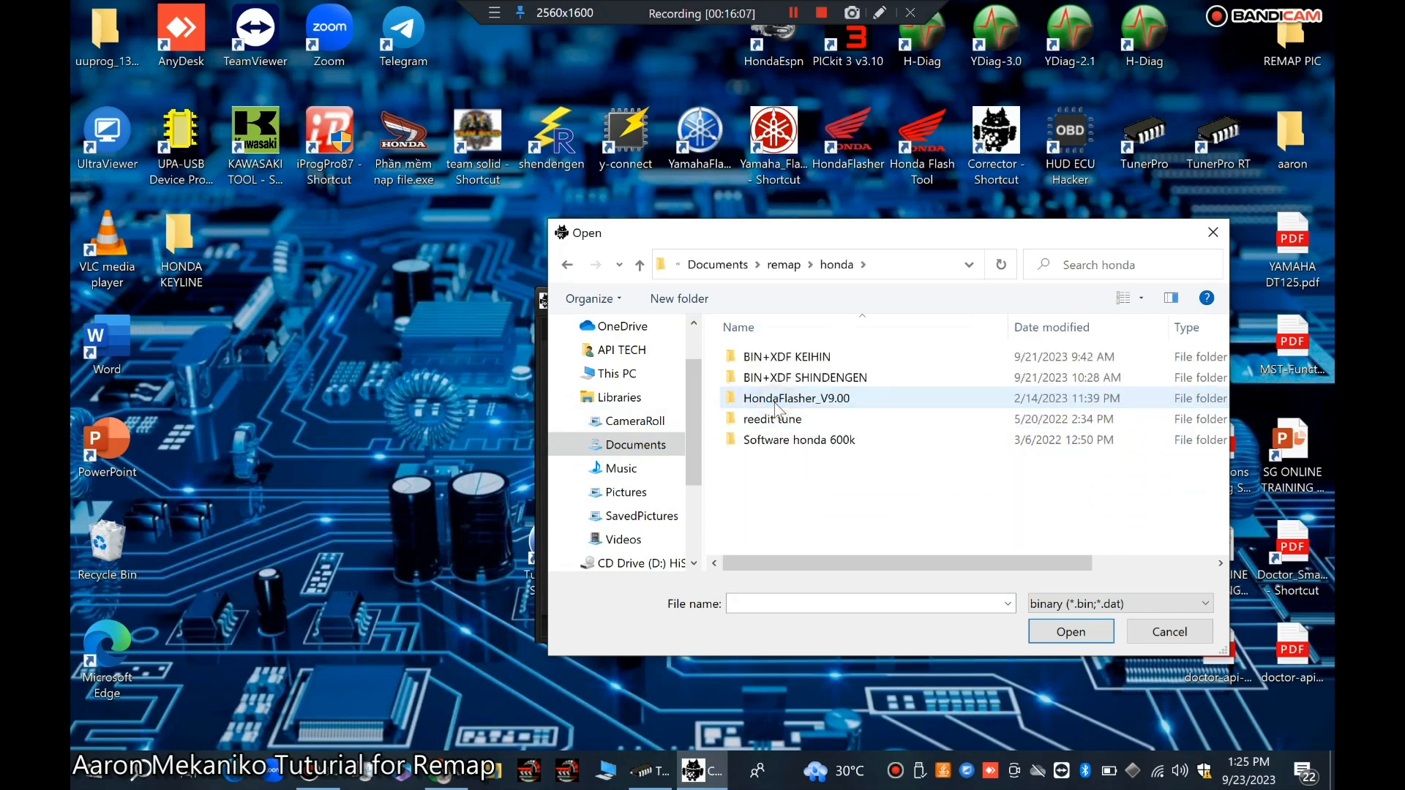
double_click(812, 377)
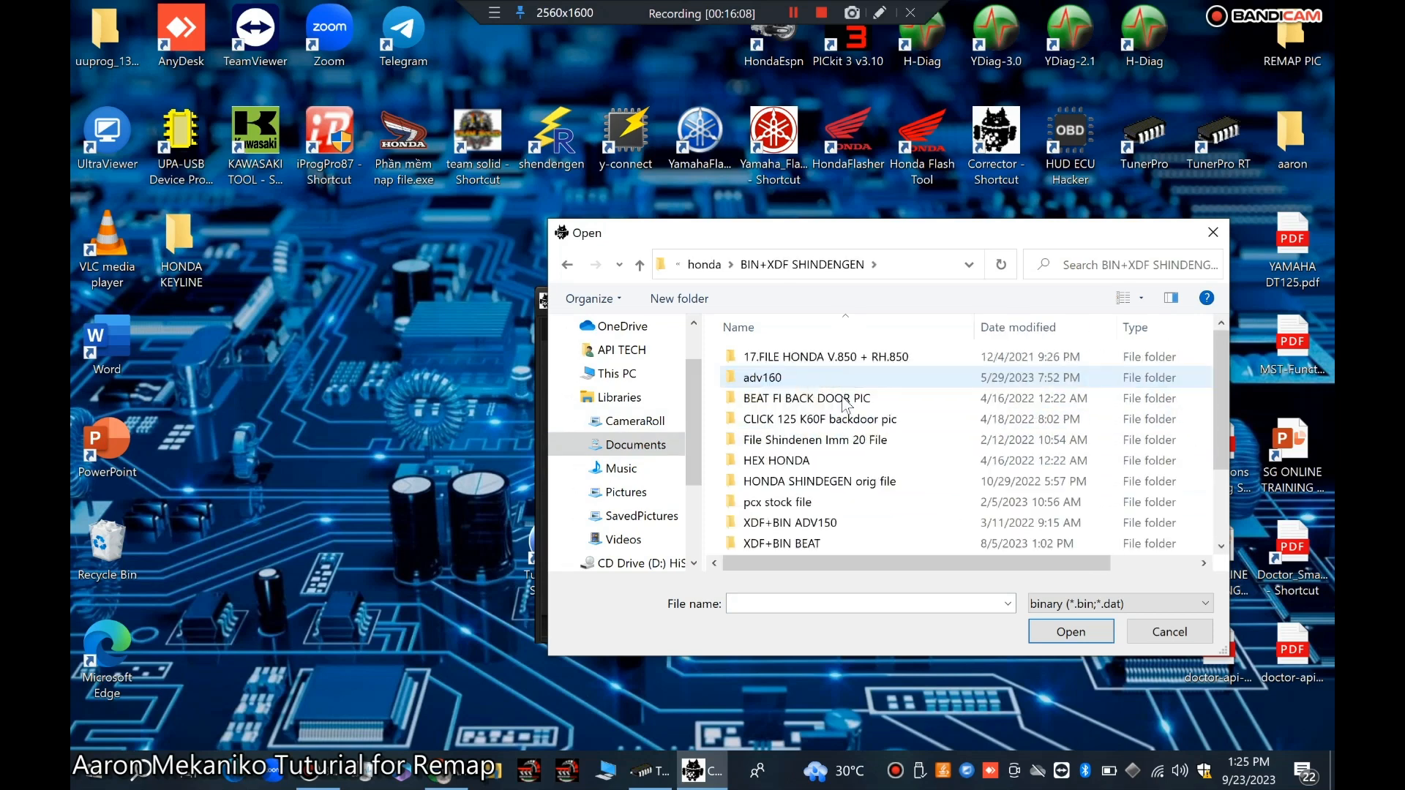
double_click(833, 483)
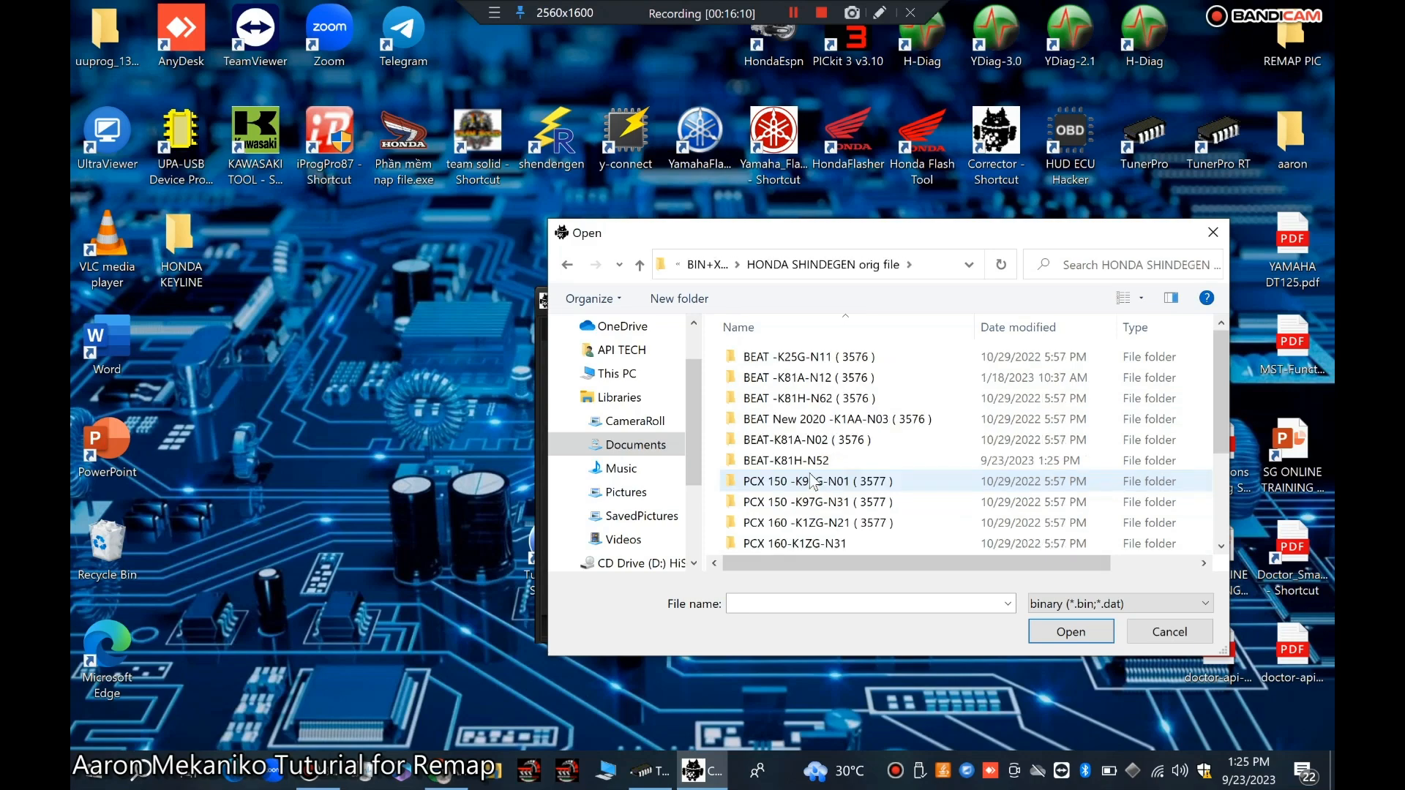
scroll(827, 468, down, 2)
scroll(827, 468, up, 2)
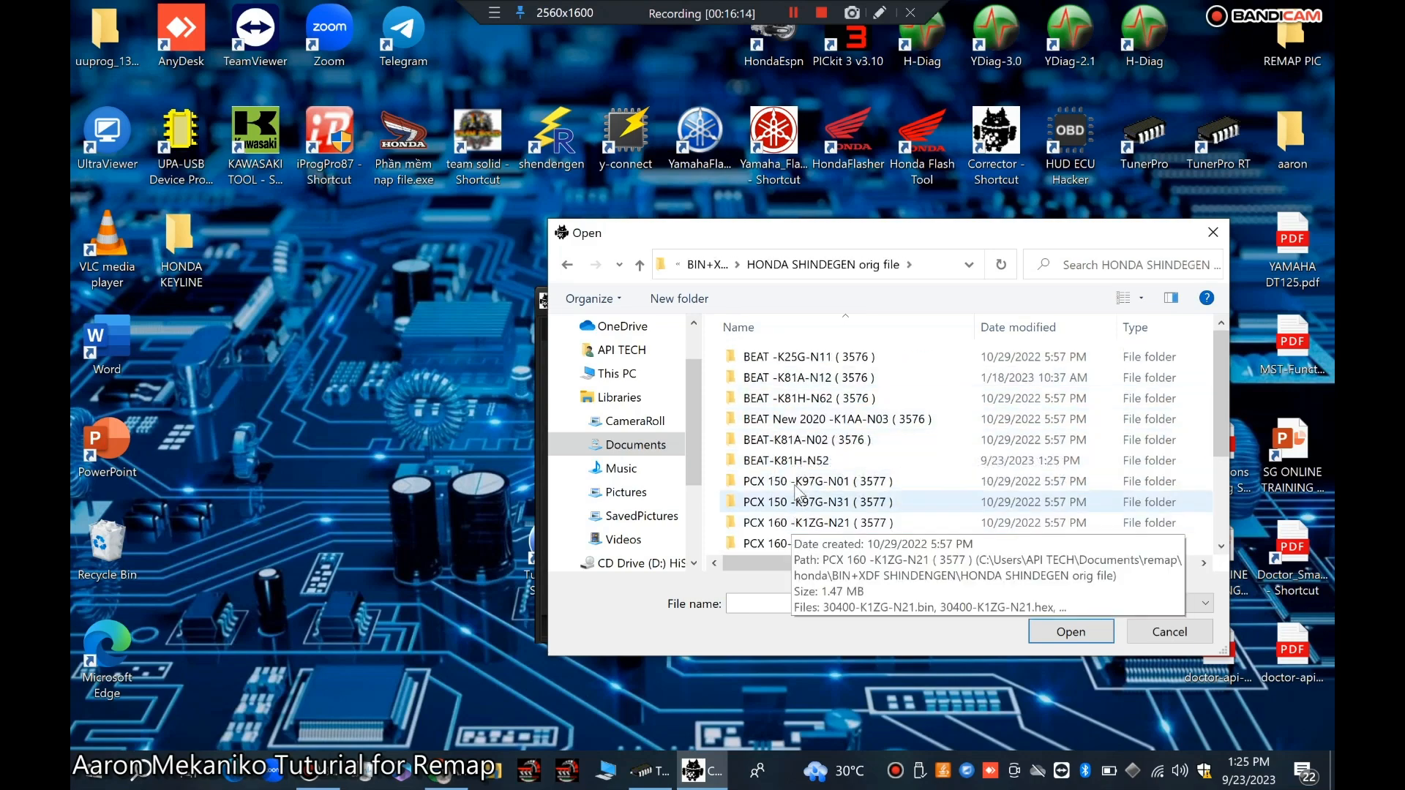
double_click(785, 461)
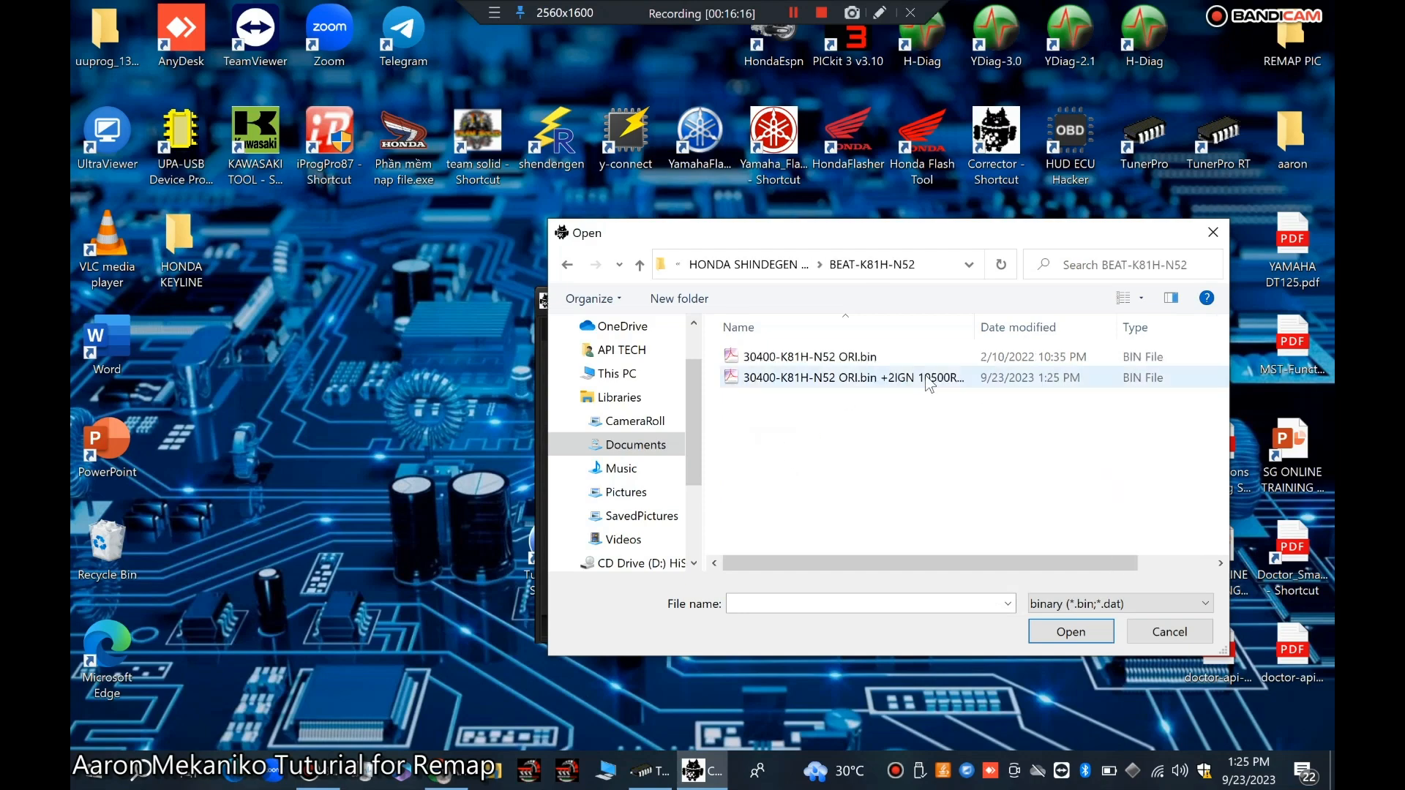
click(858, 376)
click(1060, 629)
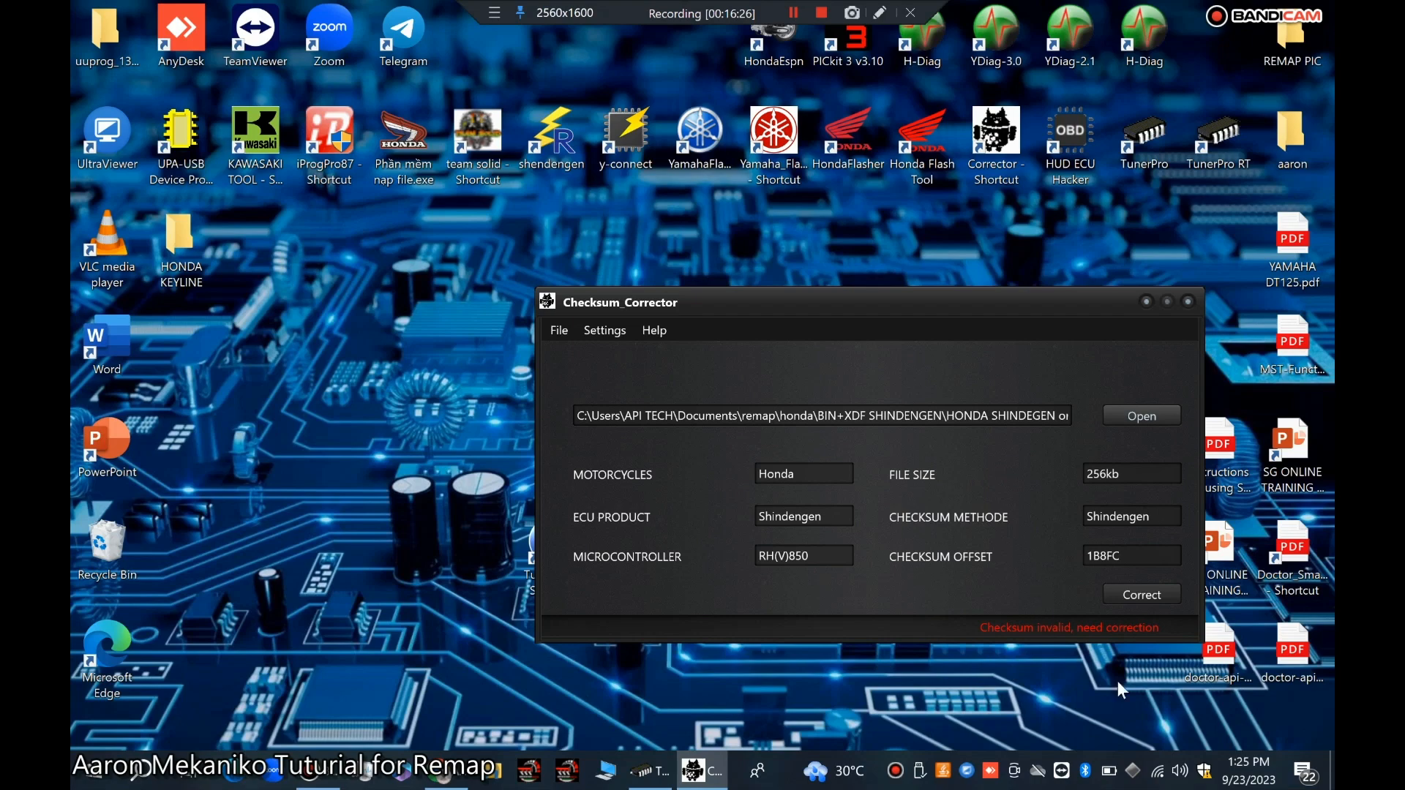
Step: Correct the checksum and save the corrected bin under the same file name, replacing the existing modified bin
click(1145, 596)
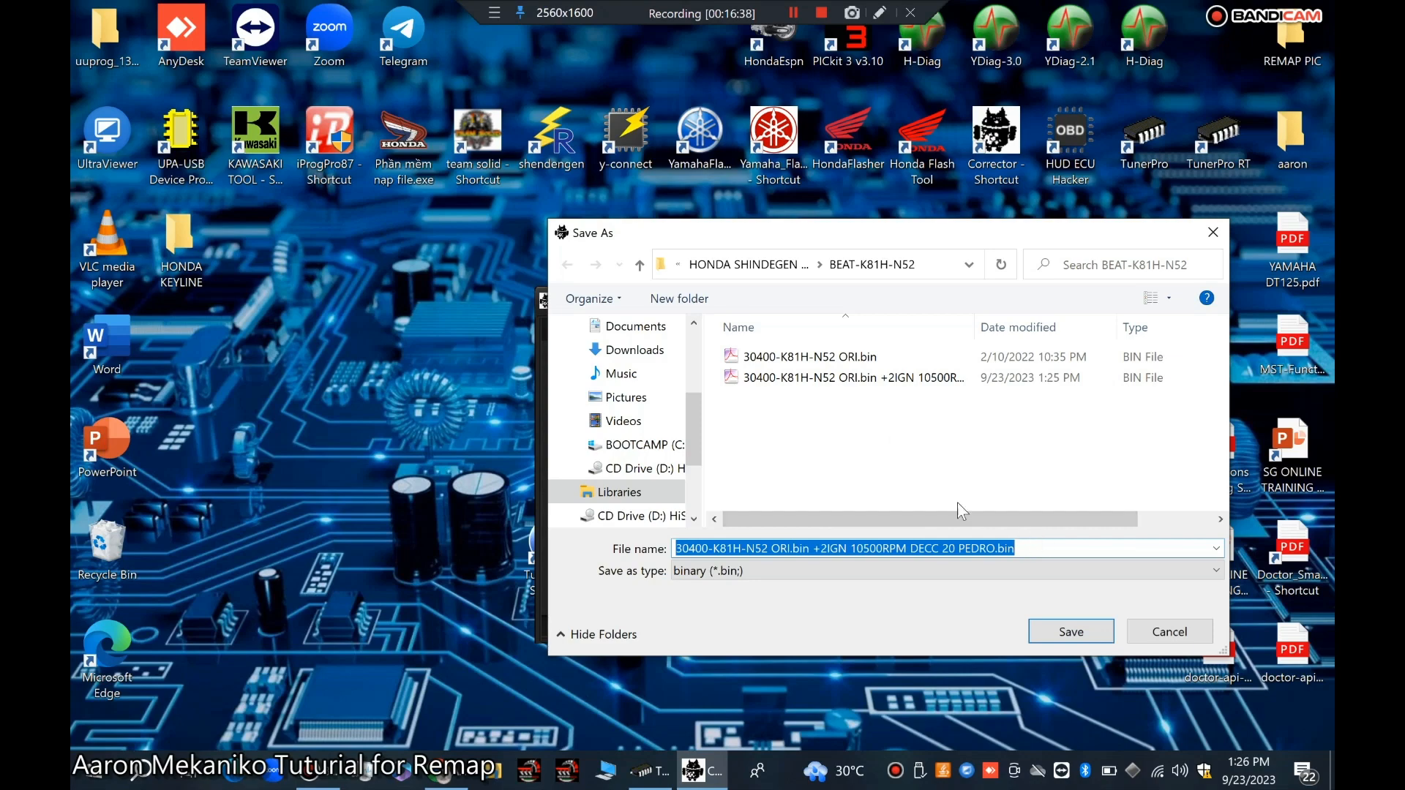
right_click(879, 377)
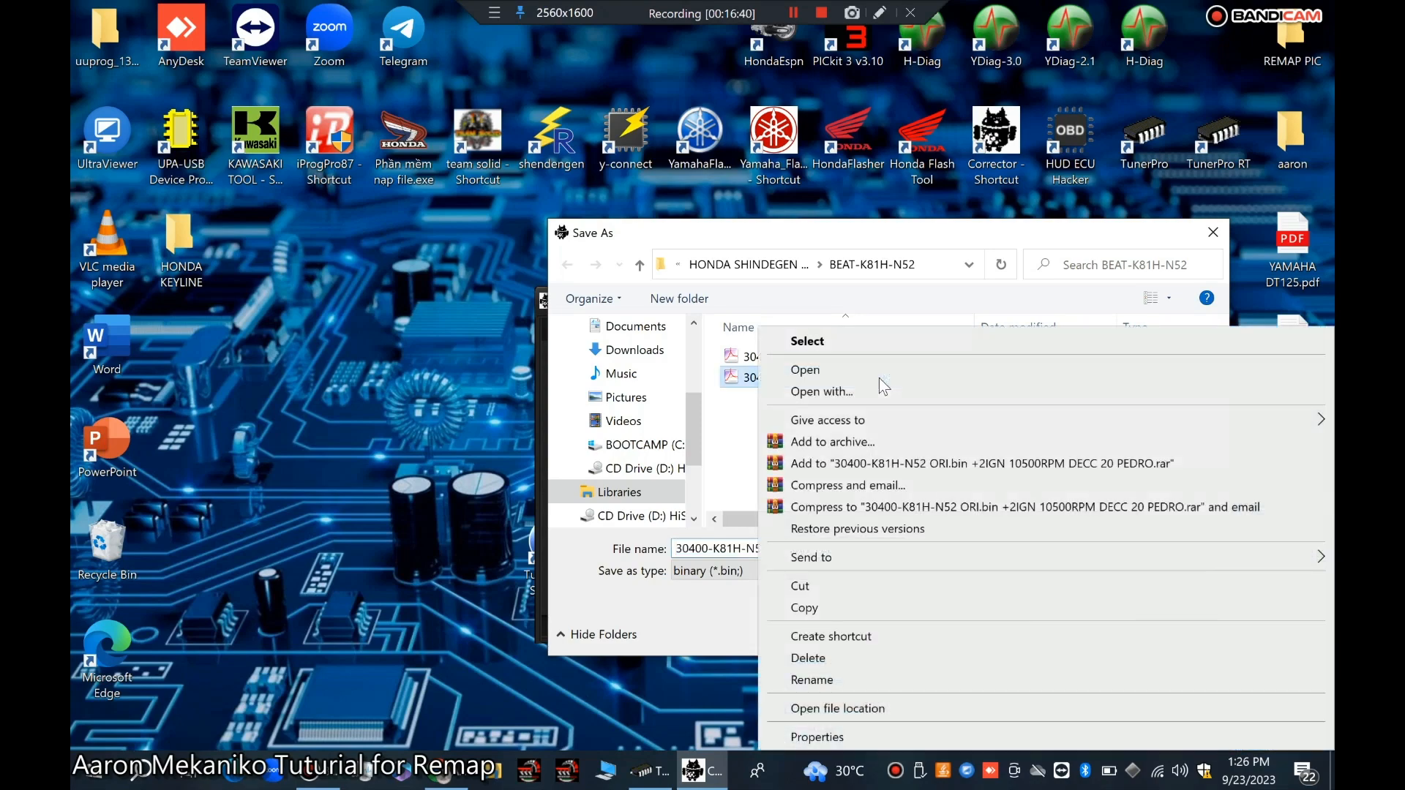
click(794, 658)
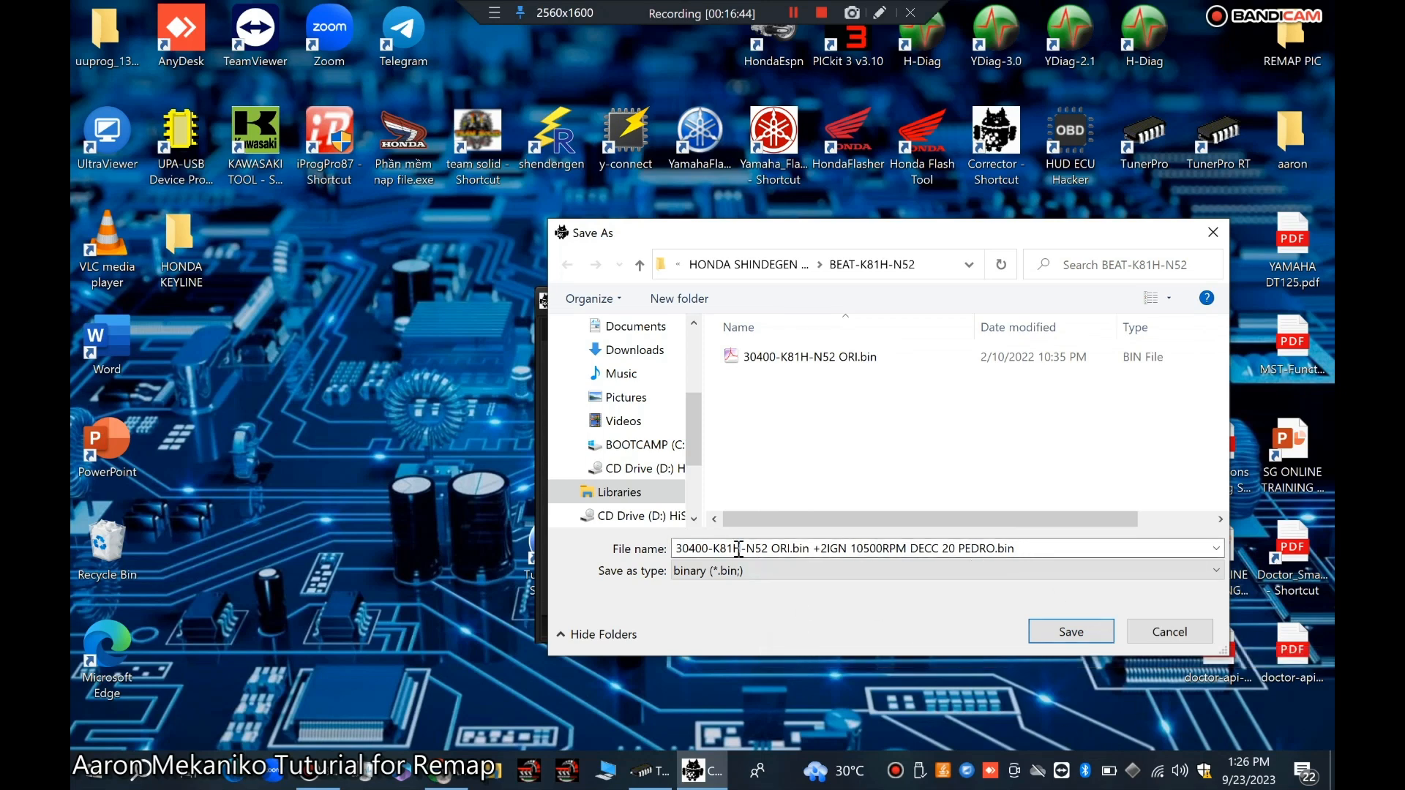
click(1074, 631)
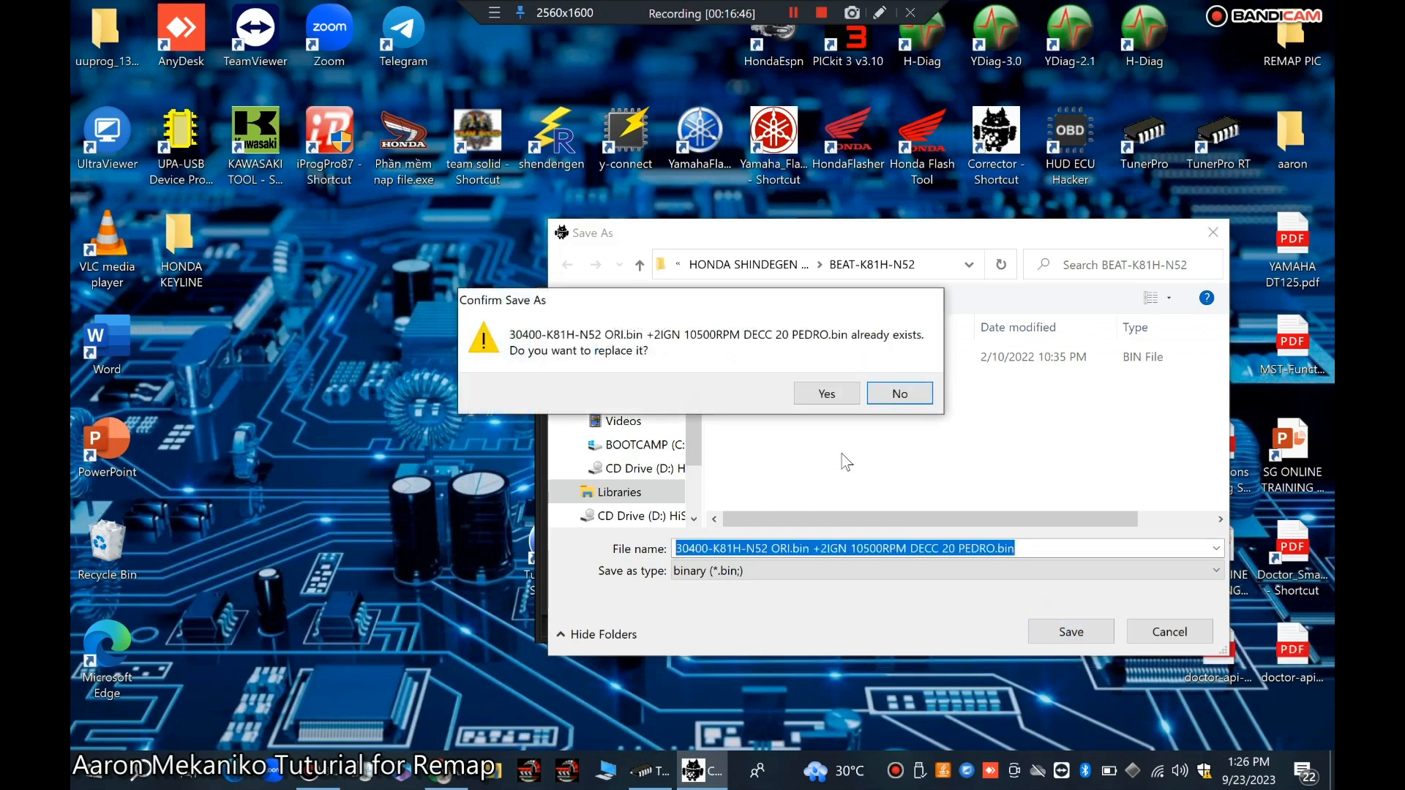
click(826, 395)
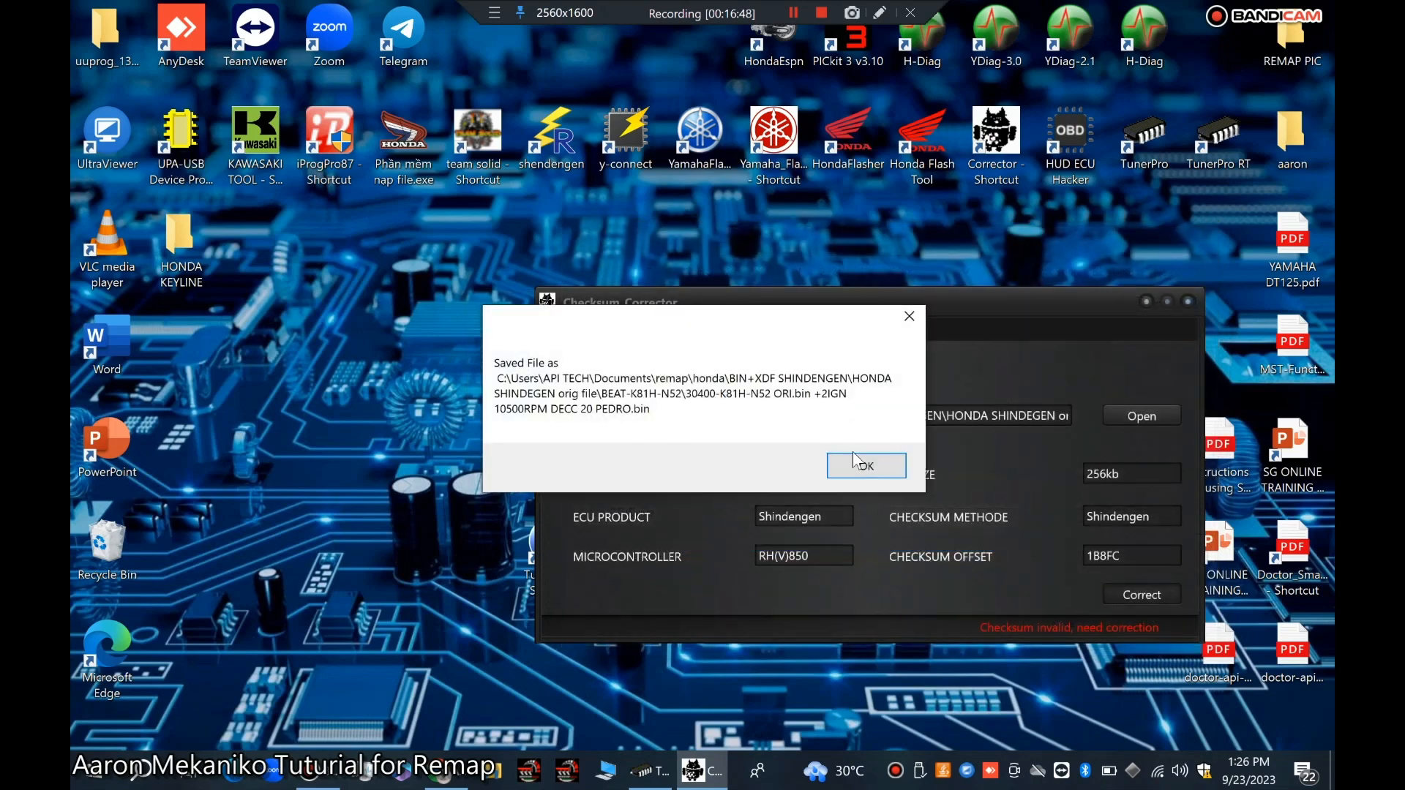
click(855, 461)
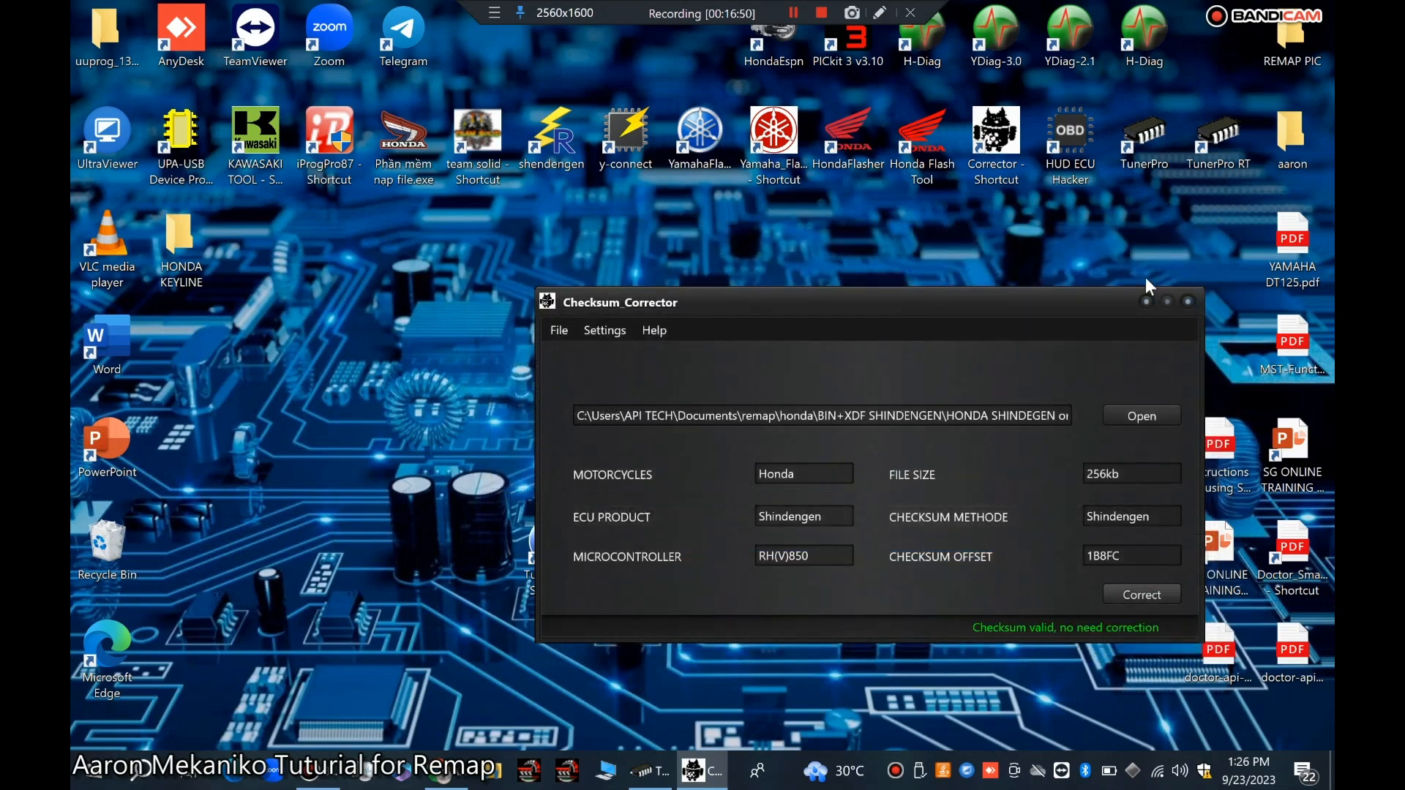
Step: Close the corrector and browse File Explorer to the BEAT-K81H-N52 folder to check the saved bin files
click(1187, 301)
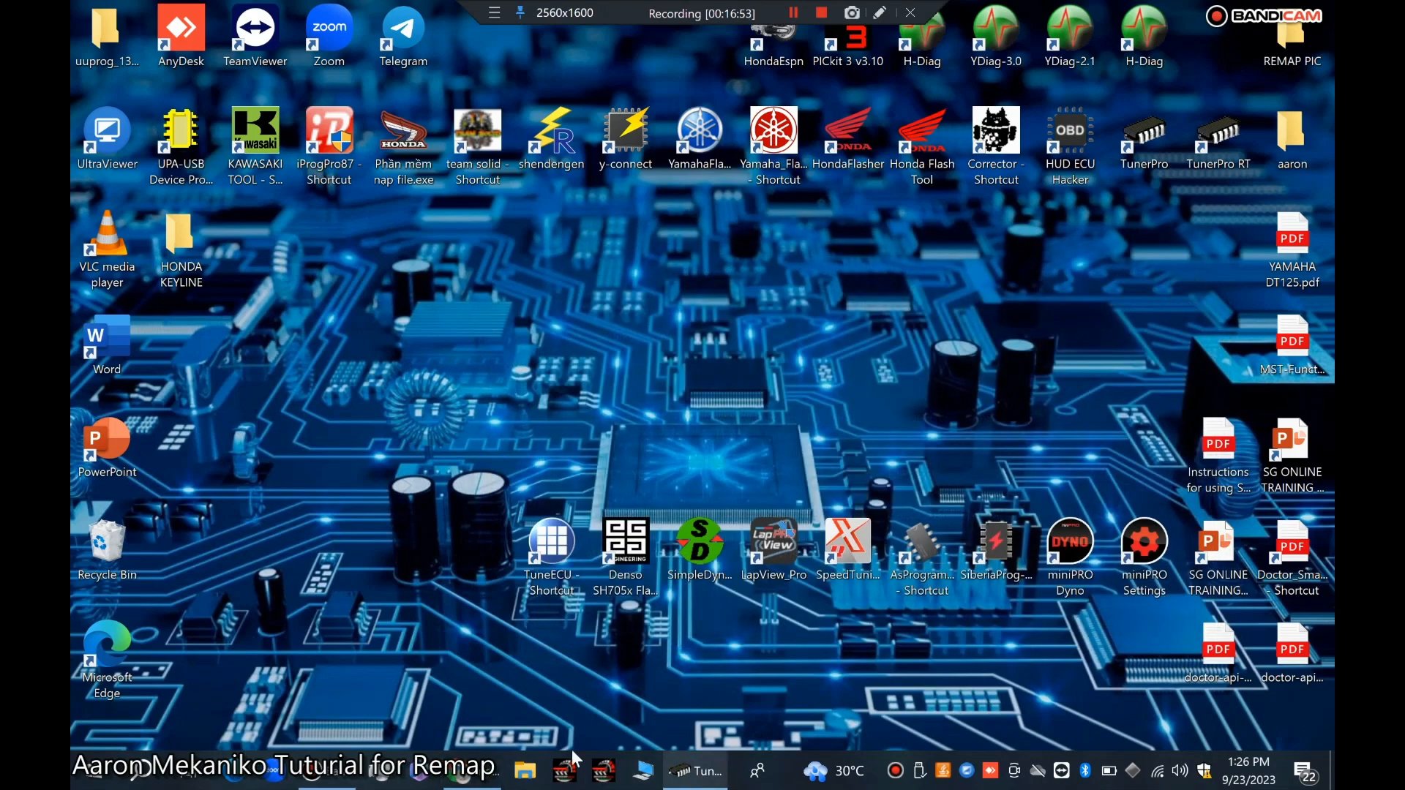
click(520, 777)
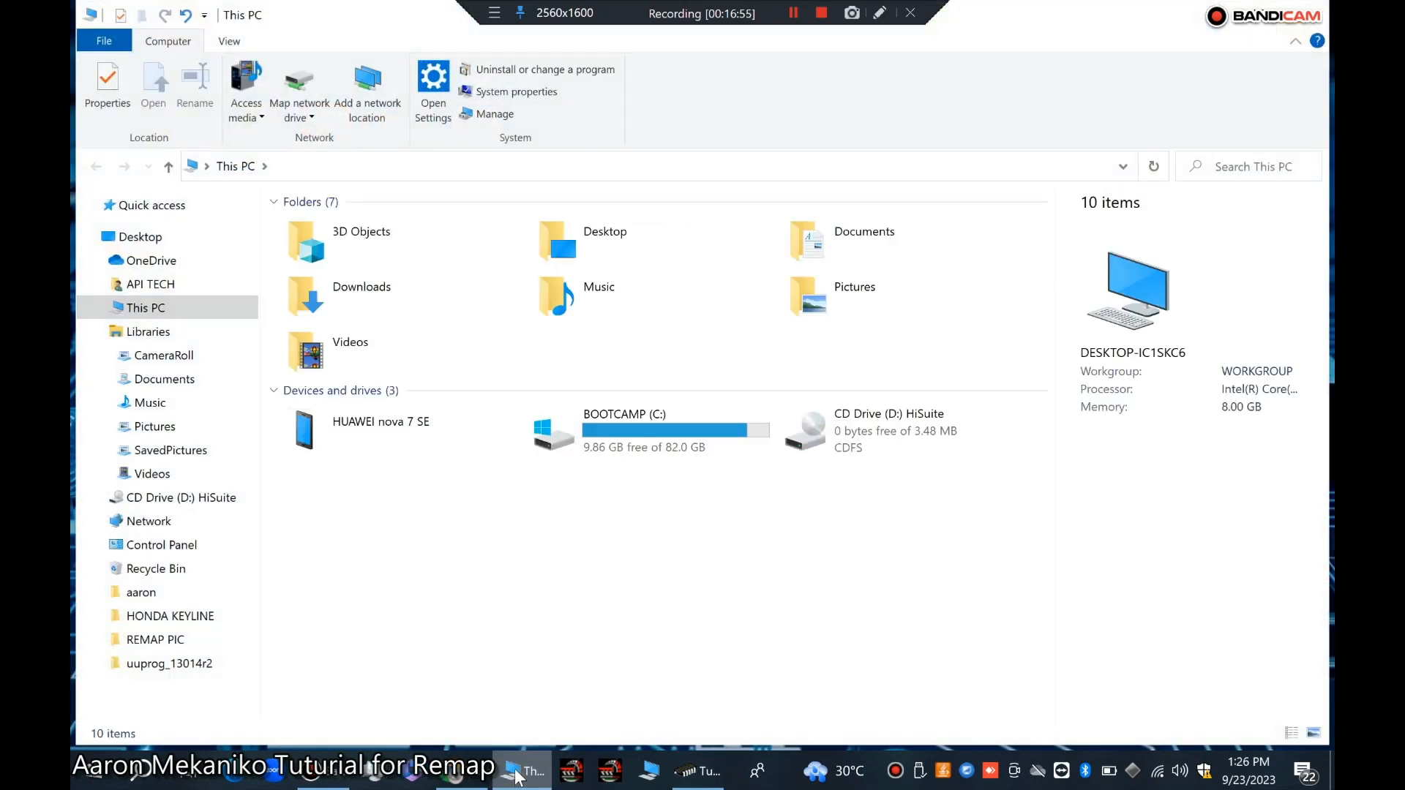
double_click(826, 233)
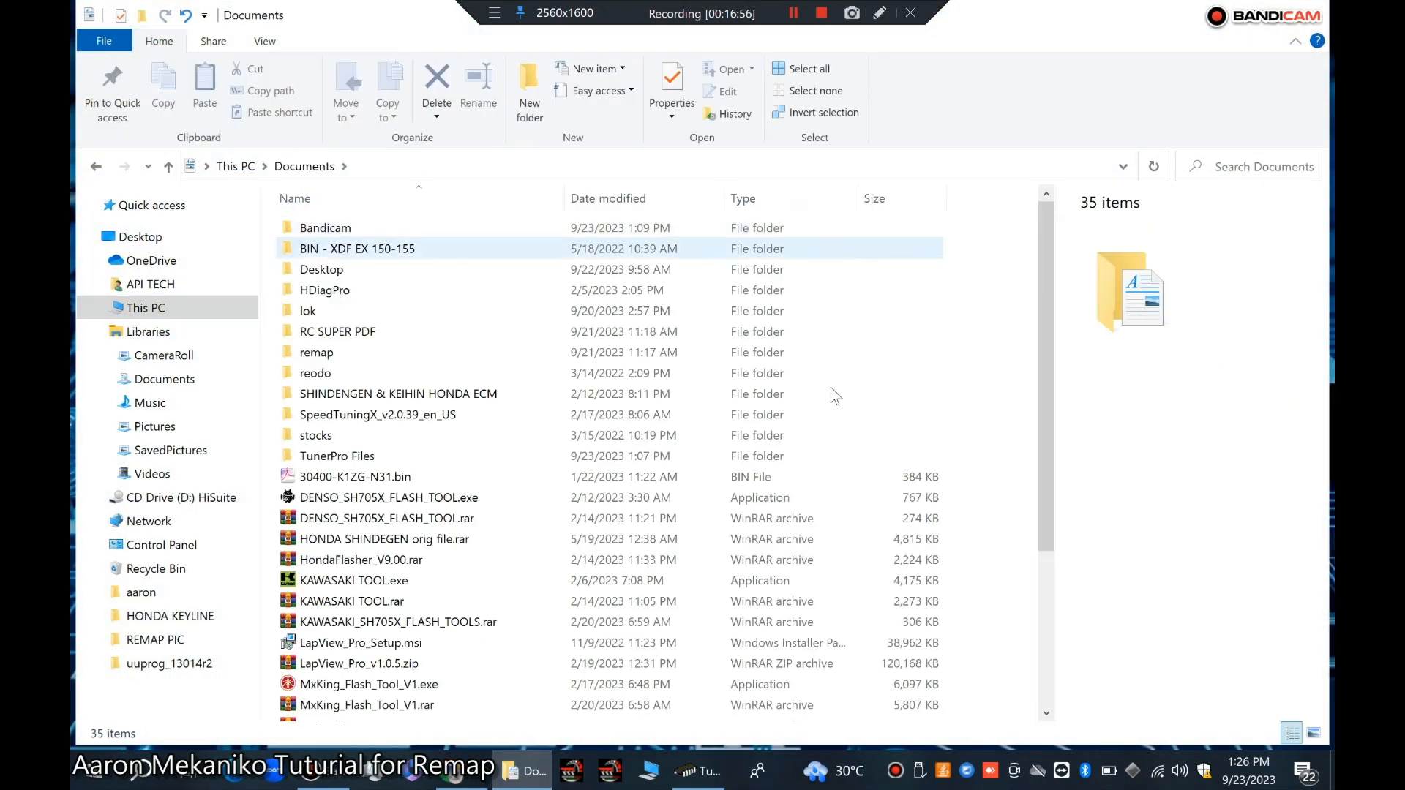
click(317, 354)
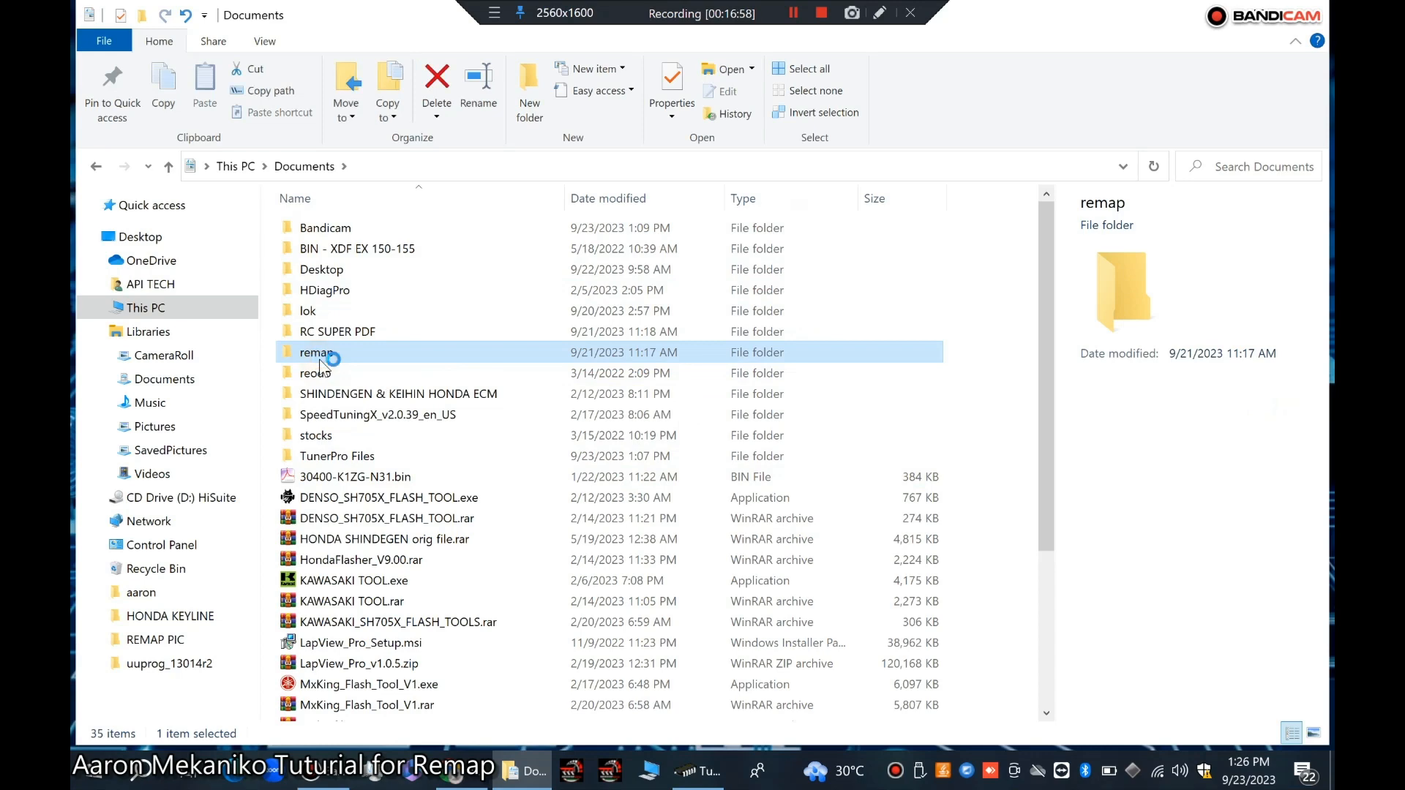
double_click(319, 357)
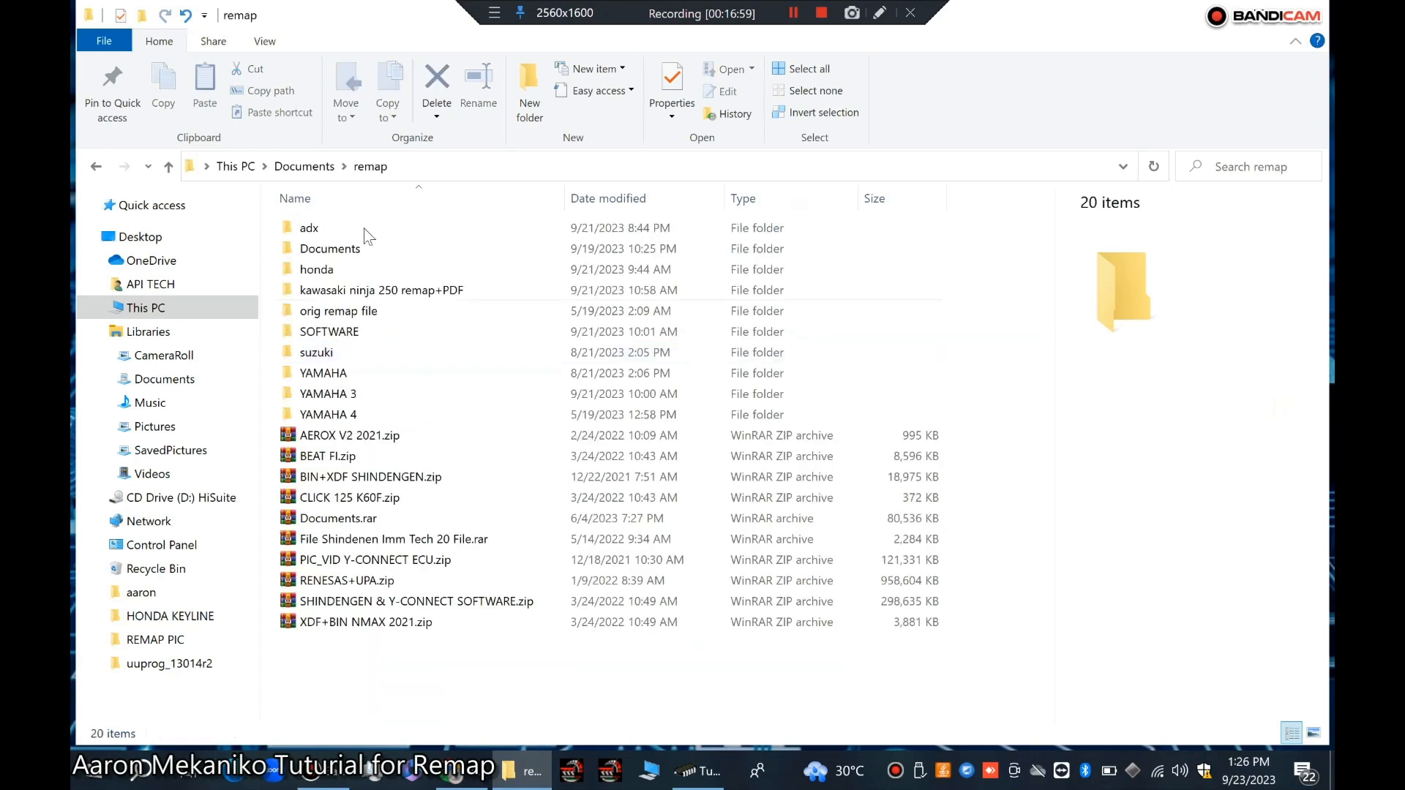
double_click(357, 270)
double_click(443, 252)
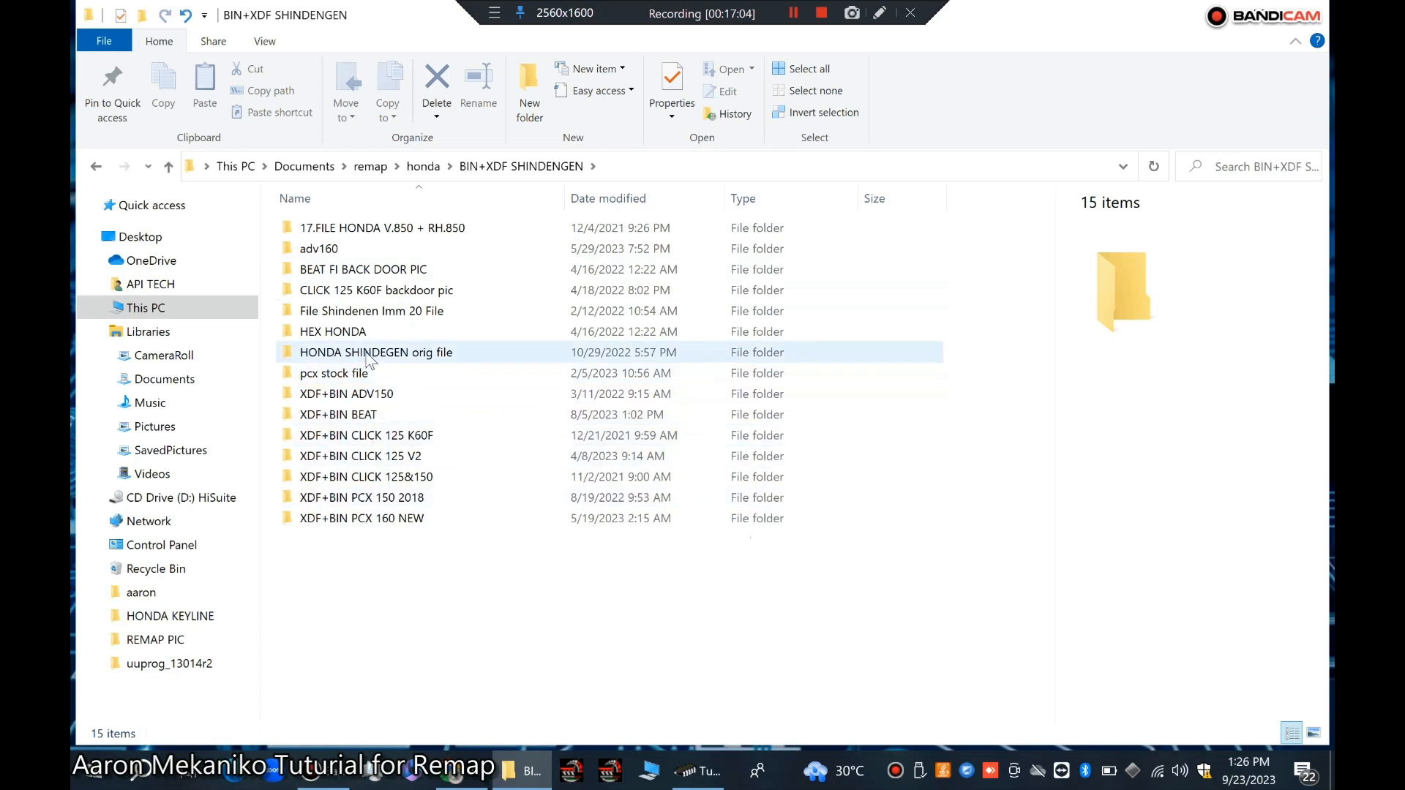
double_click(370, 355)
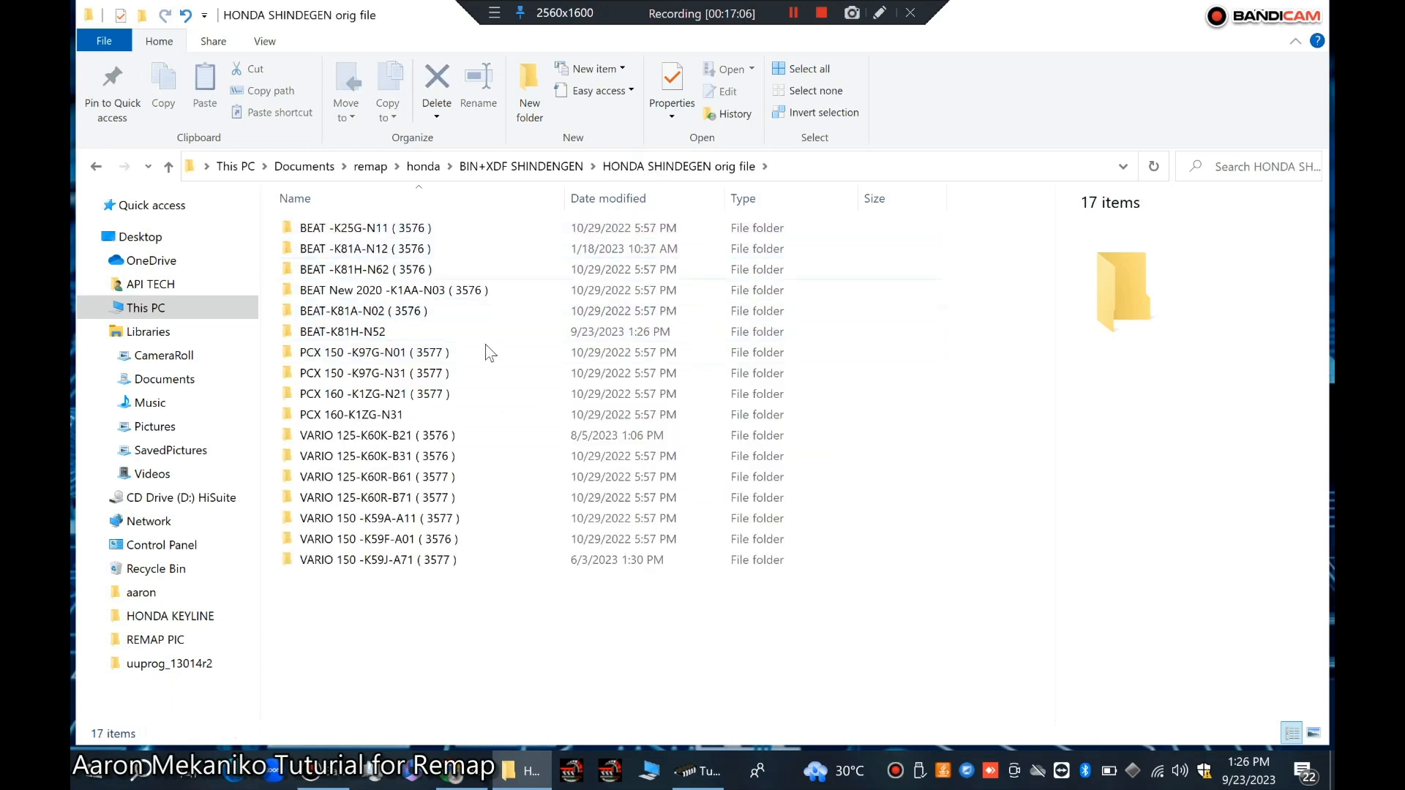
double_click(377, 332)
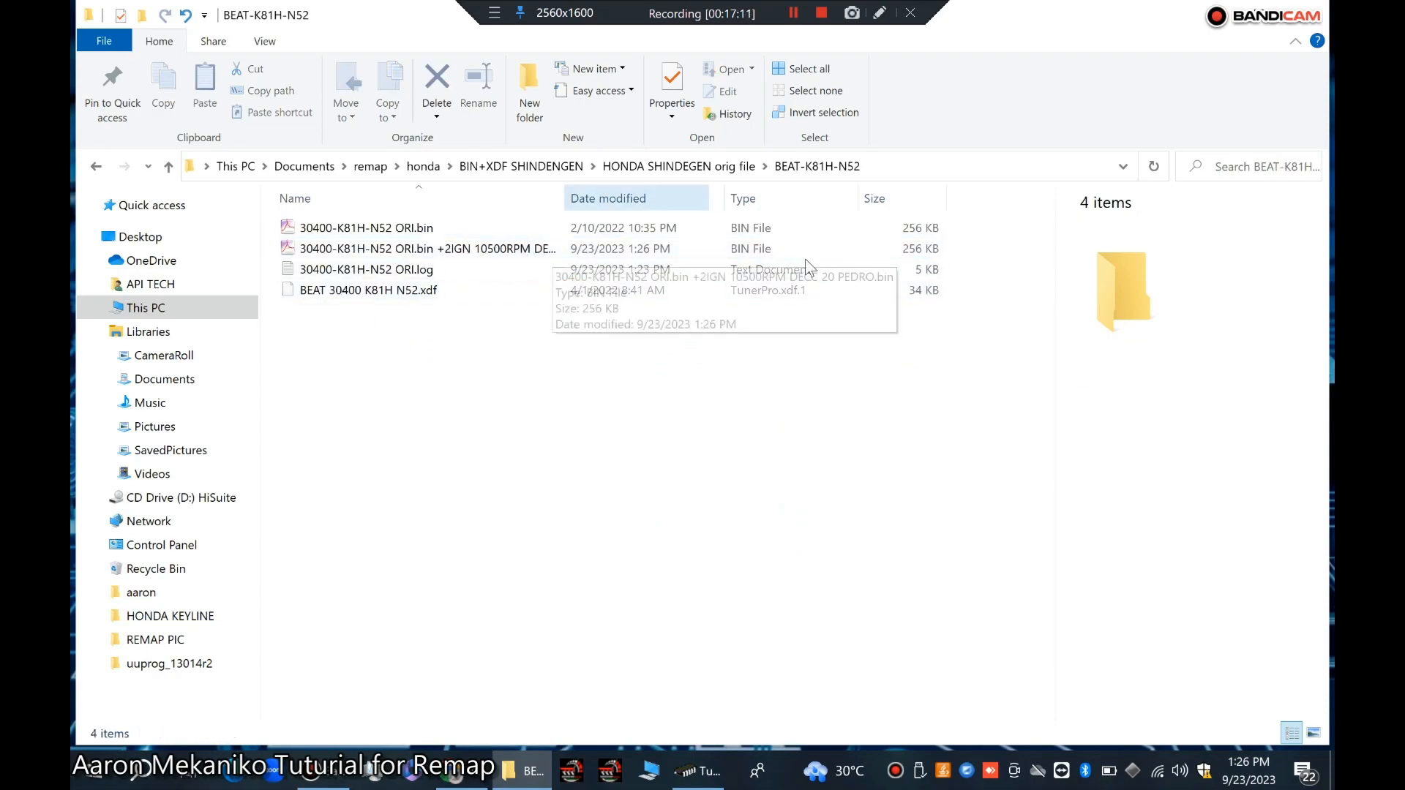
click(1310, 9)
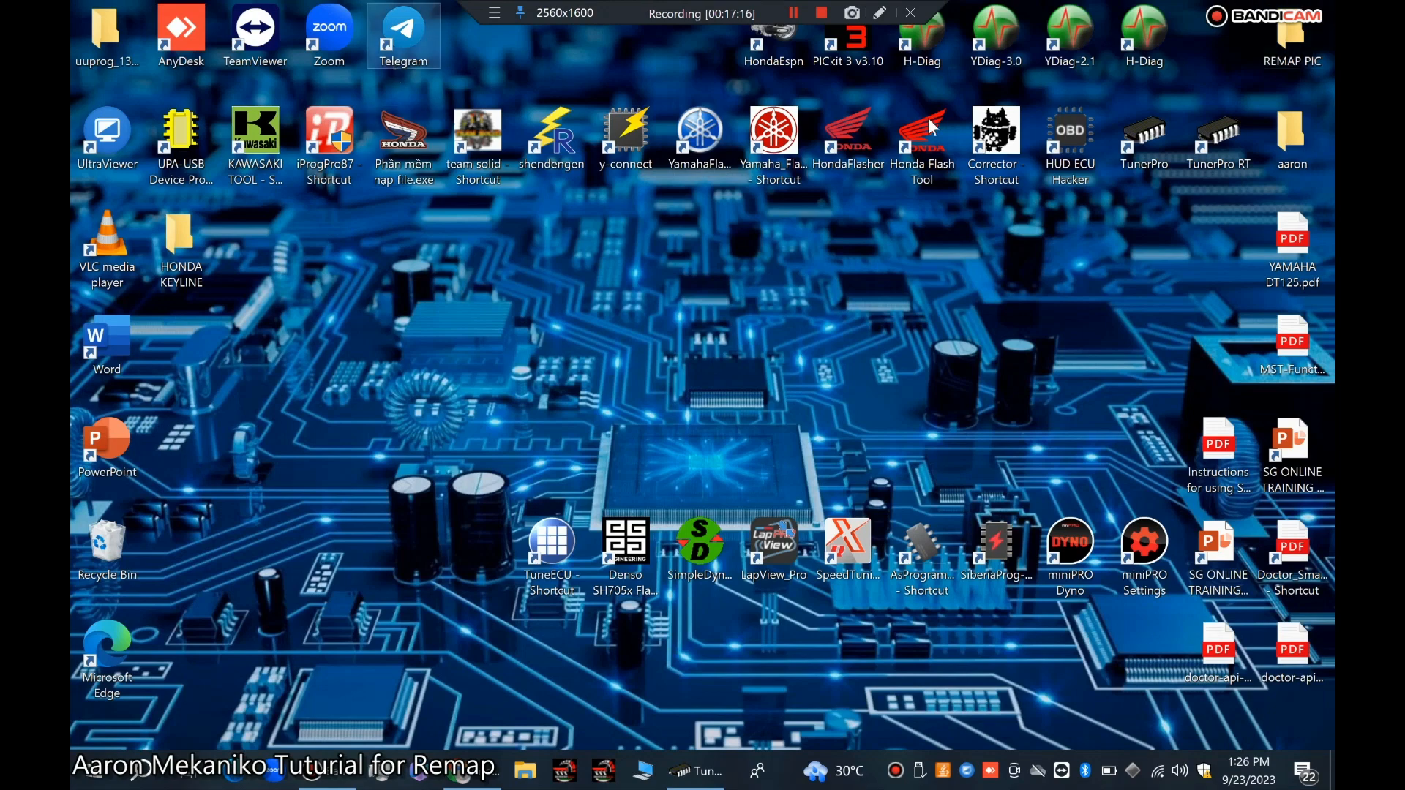
Step: Open the HondaEspn flasher and the Team Solid flash tool to show them, closing each
double_click(762, 37)
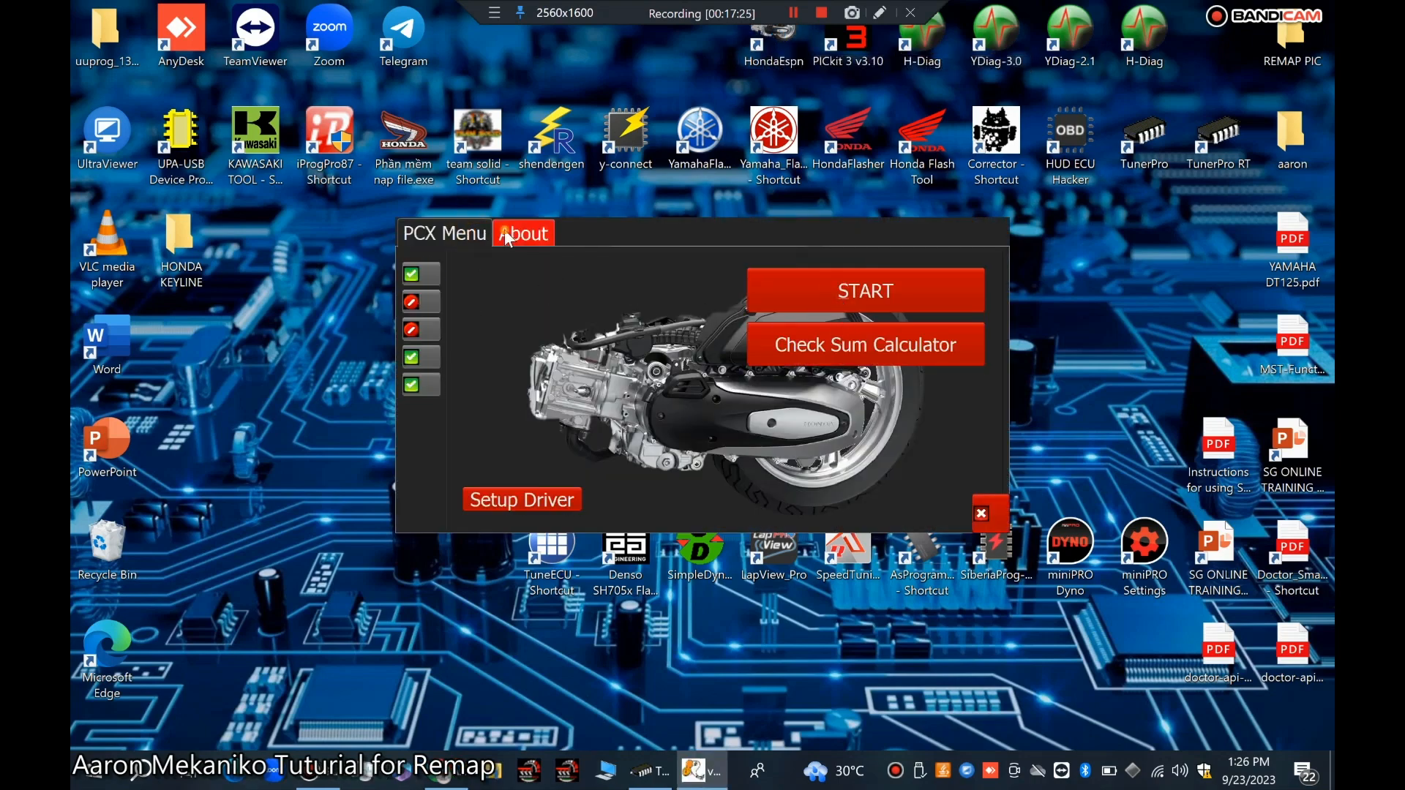
click(464, 234)
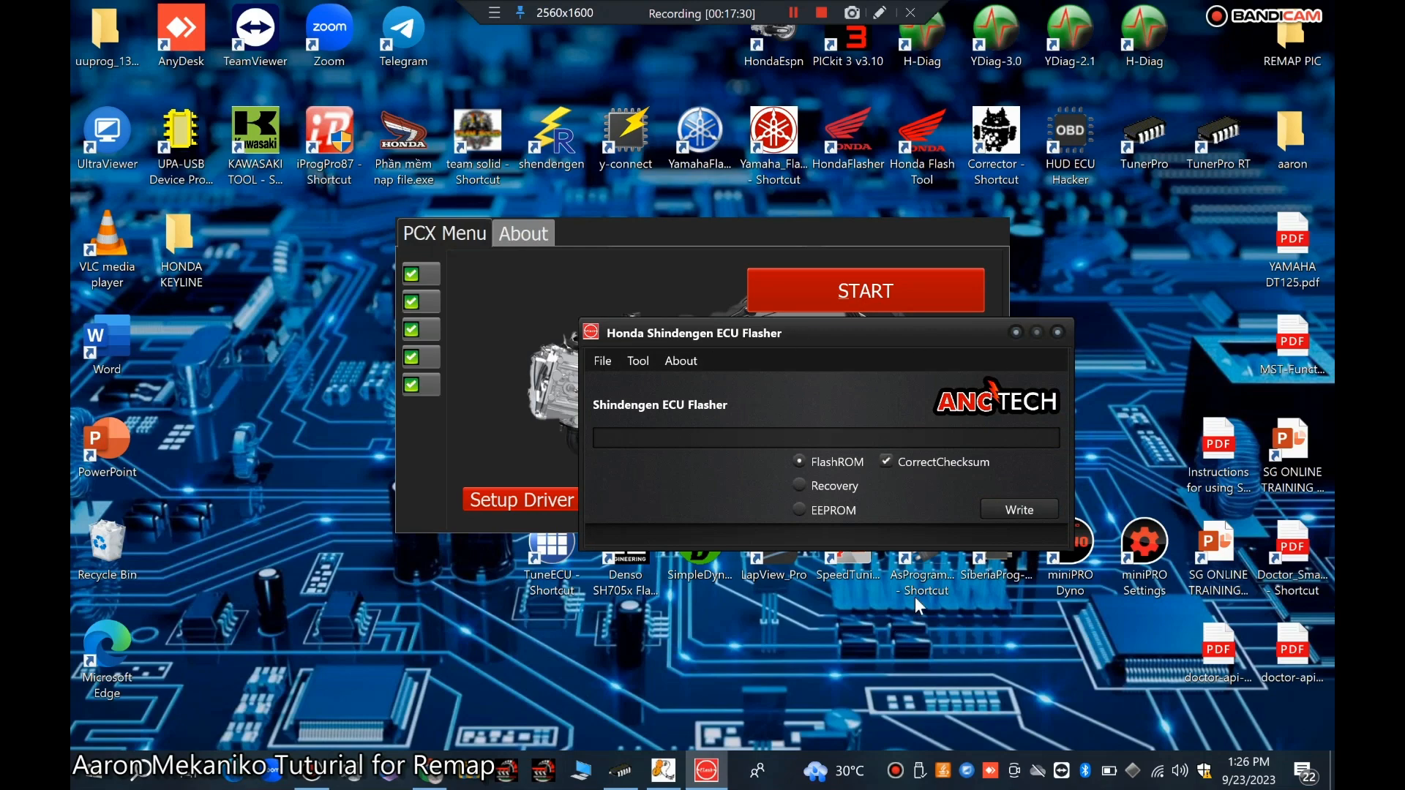
click(1058, 334)
click(996, 512)
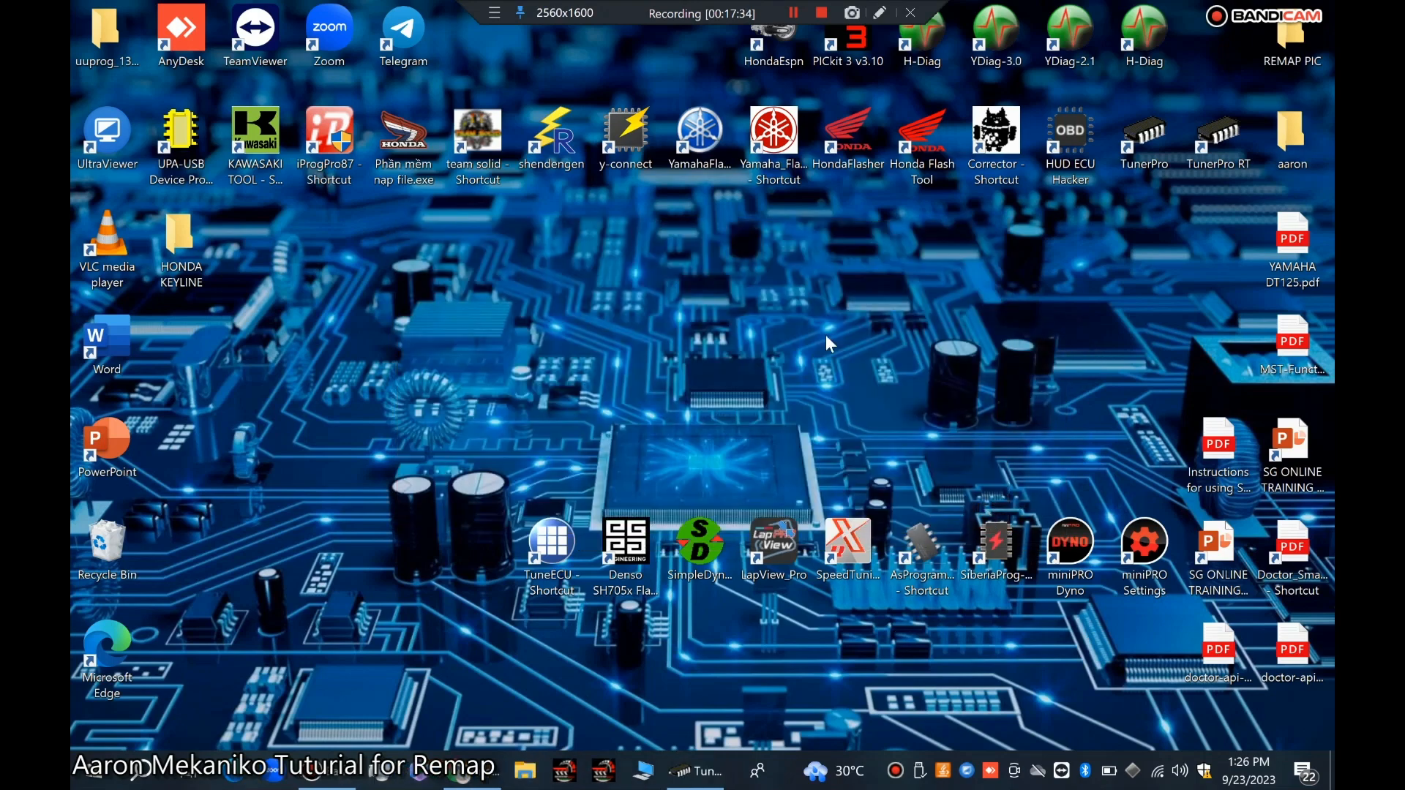
double_click(472, 130)
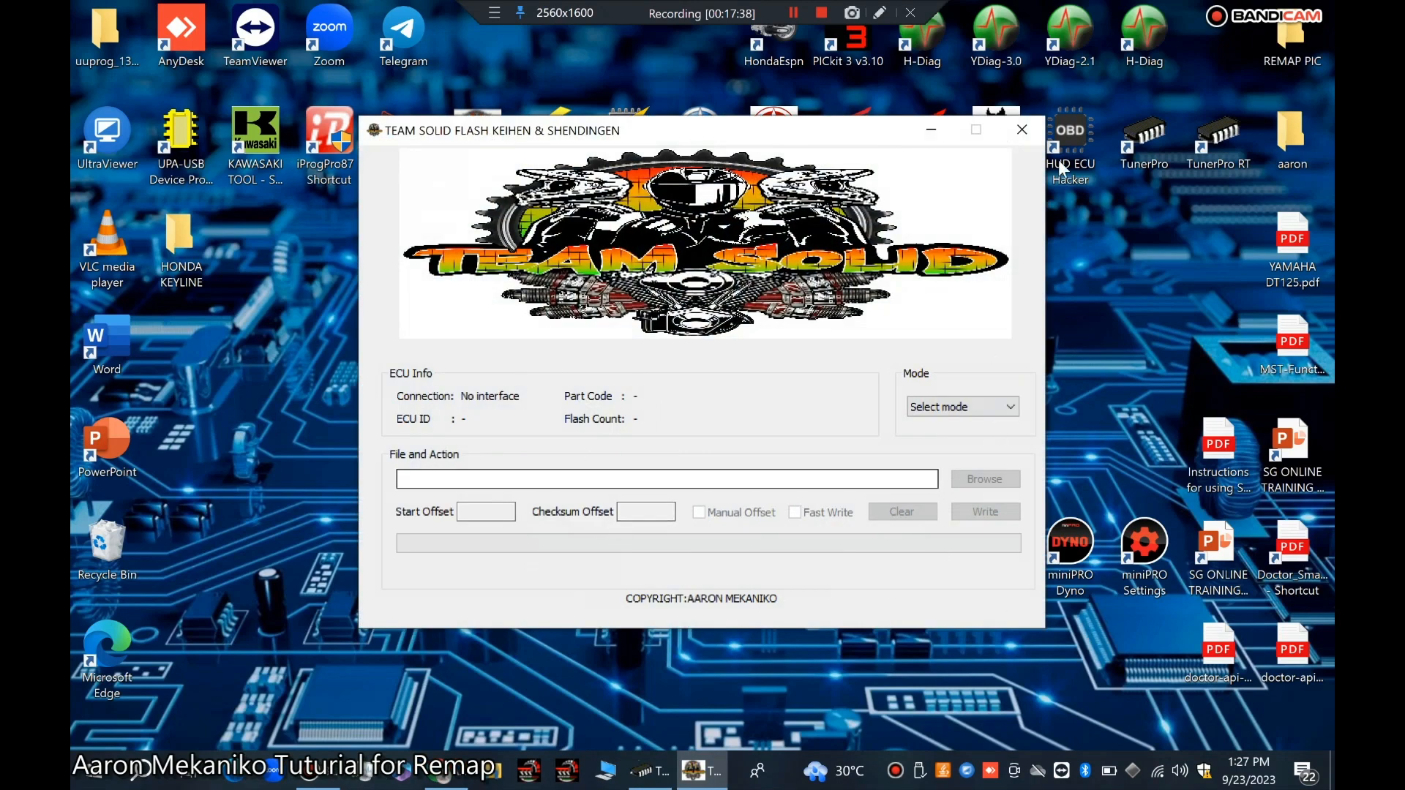
click(1022, 129)
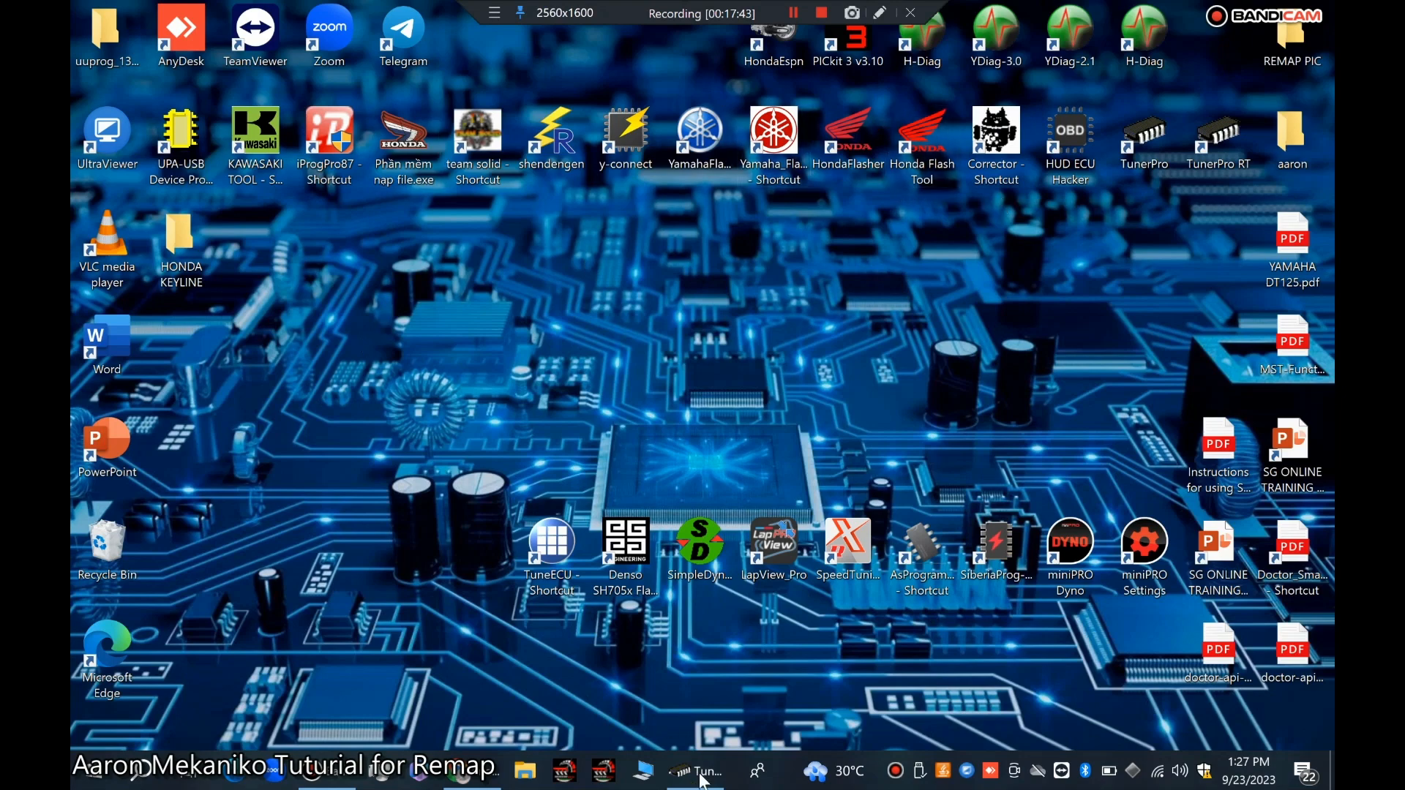
Step: Open the Program Flash launcher and its Honda Flash Shin-Kei tool, then close the tool
click(598, 773)
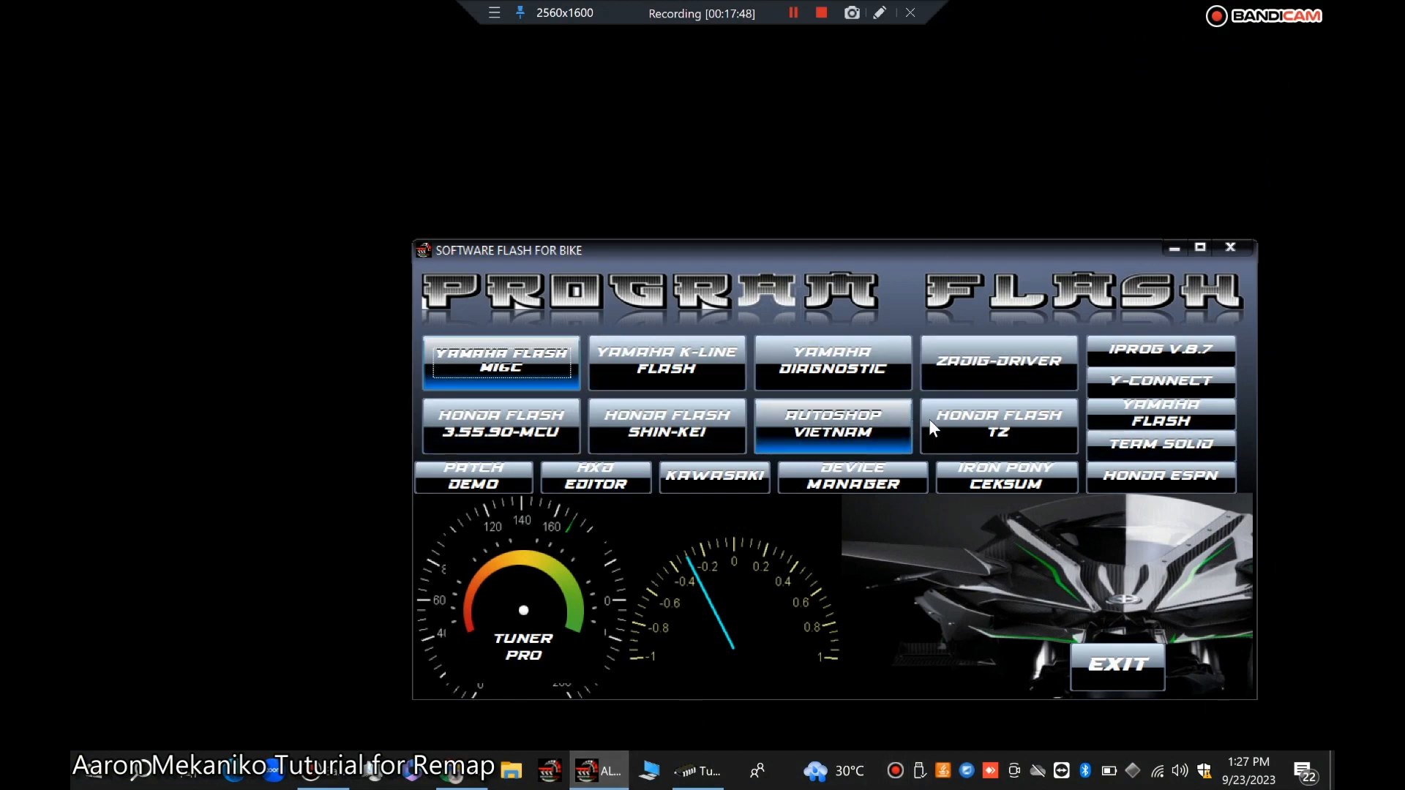
click(667, 432)
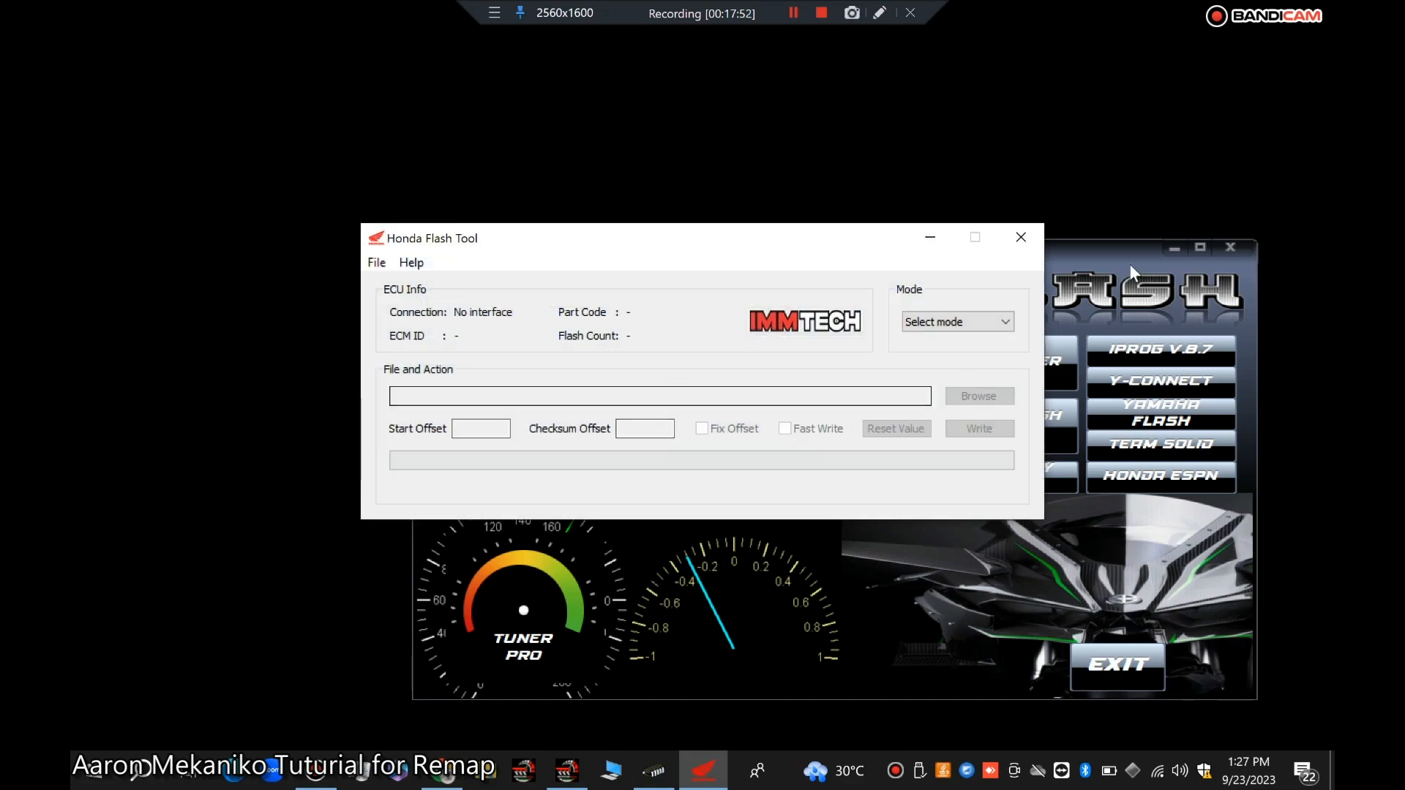
click(1021, 237)
Step: Open the Team Solid and Honda ESPN tools from the launcher, closing each window
click(1166, 442)
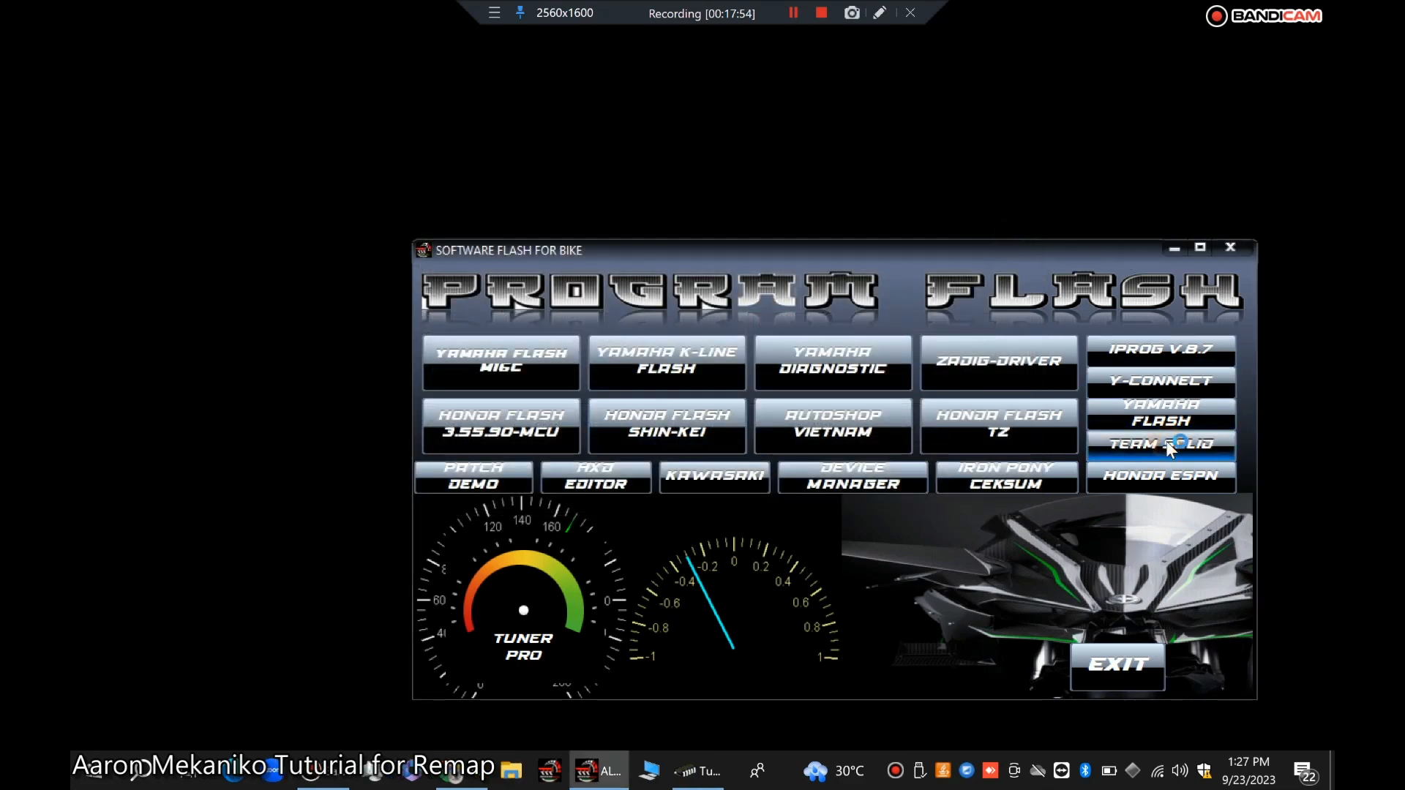
click(1015, 126)
click(1209, 487)
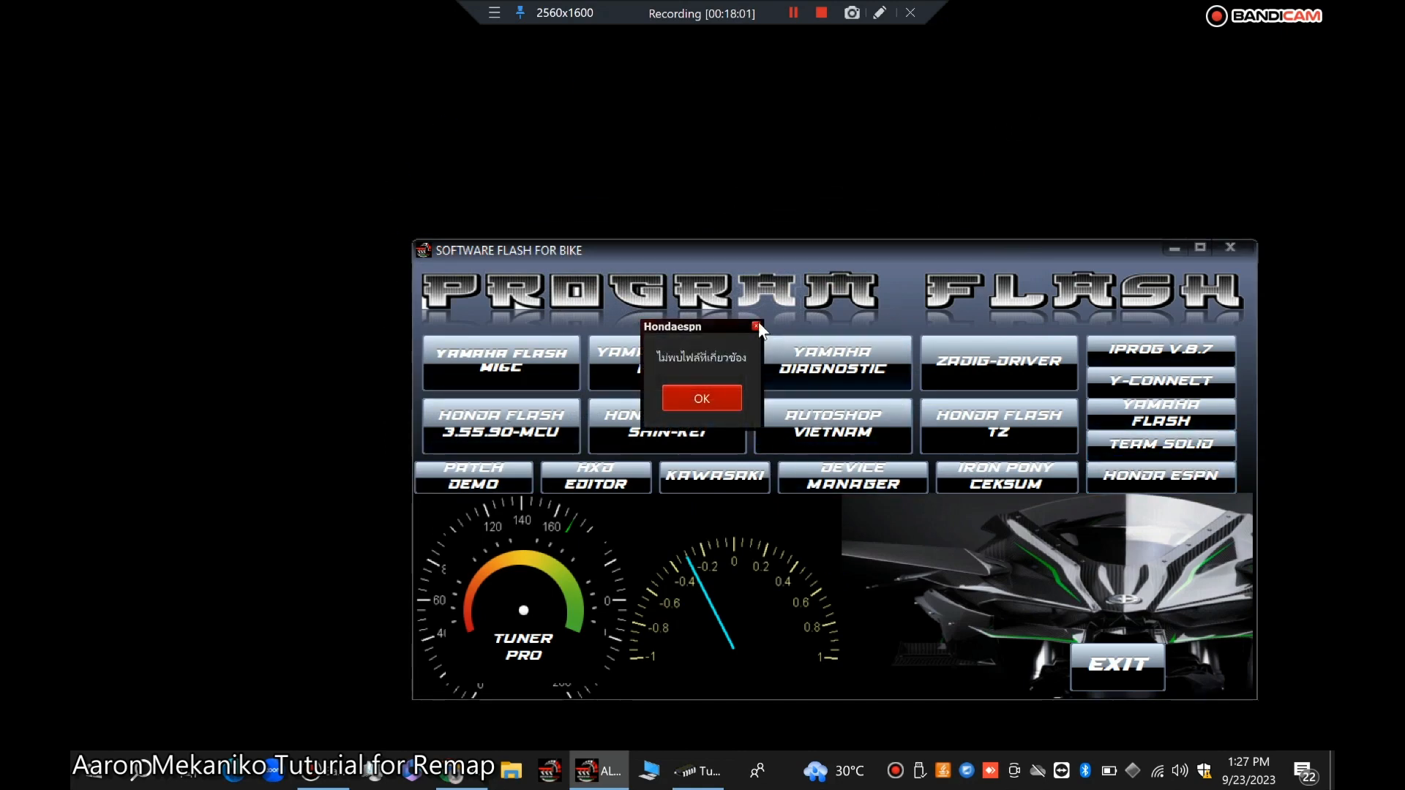
click(757, 325)
click(983, 502)
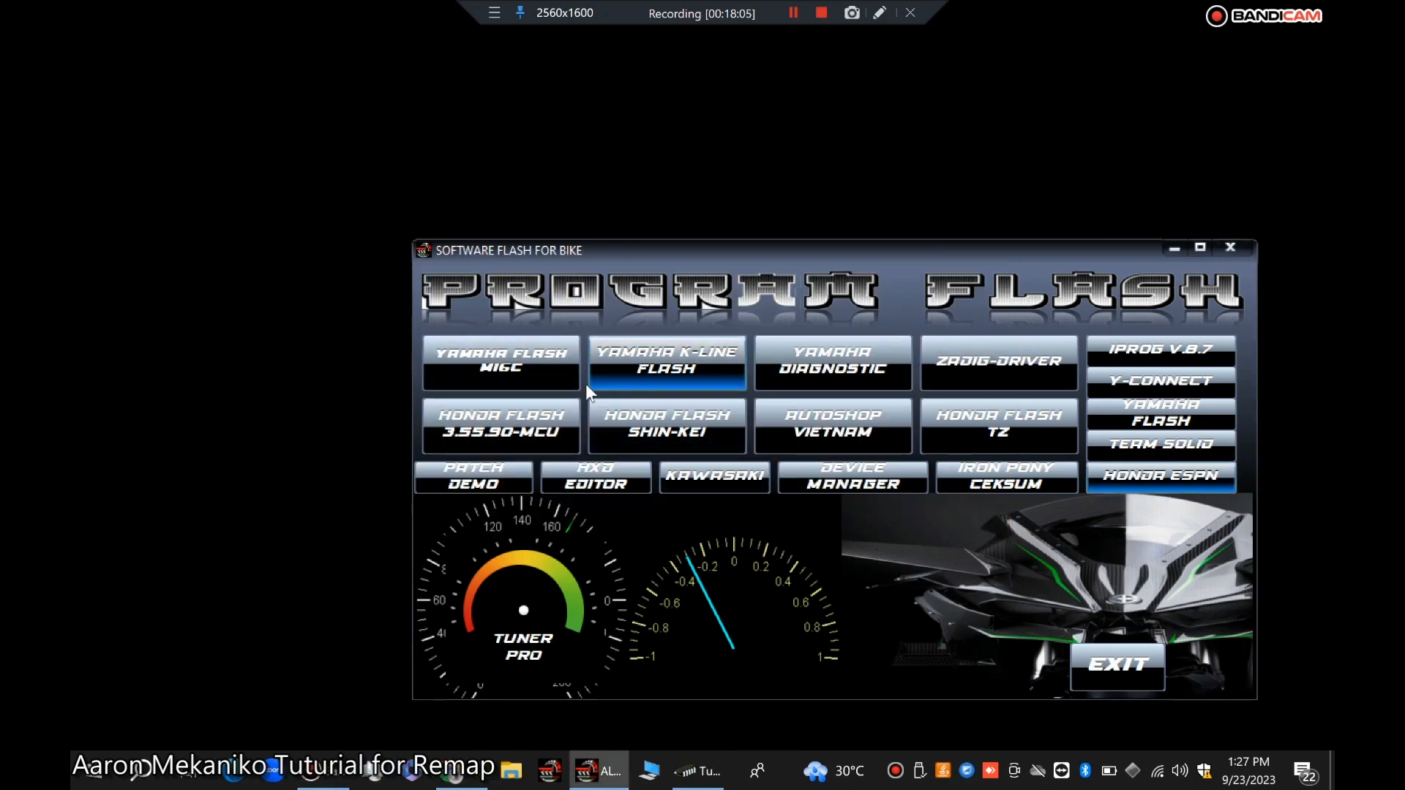
Step: Open the Yamaha Flash M16C tool, browse its ECU type list, close it and exit the launcher
click(494, 368)
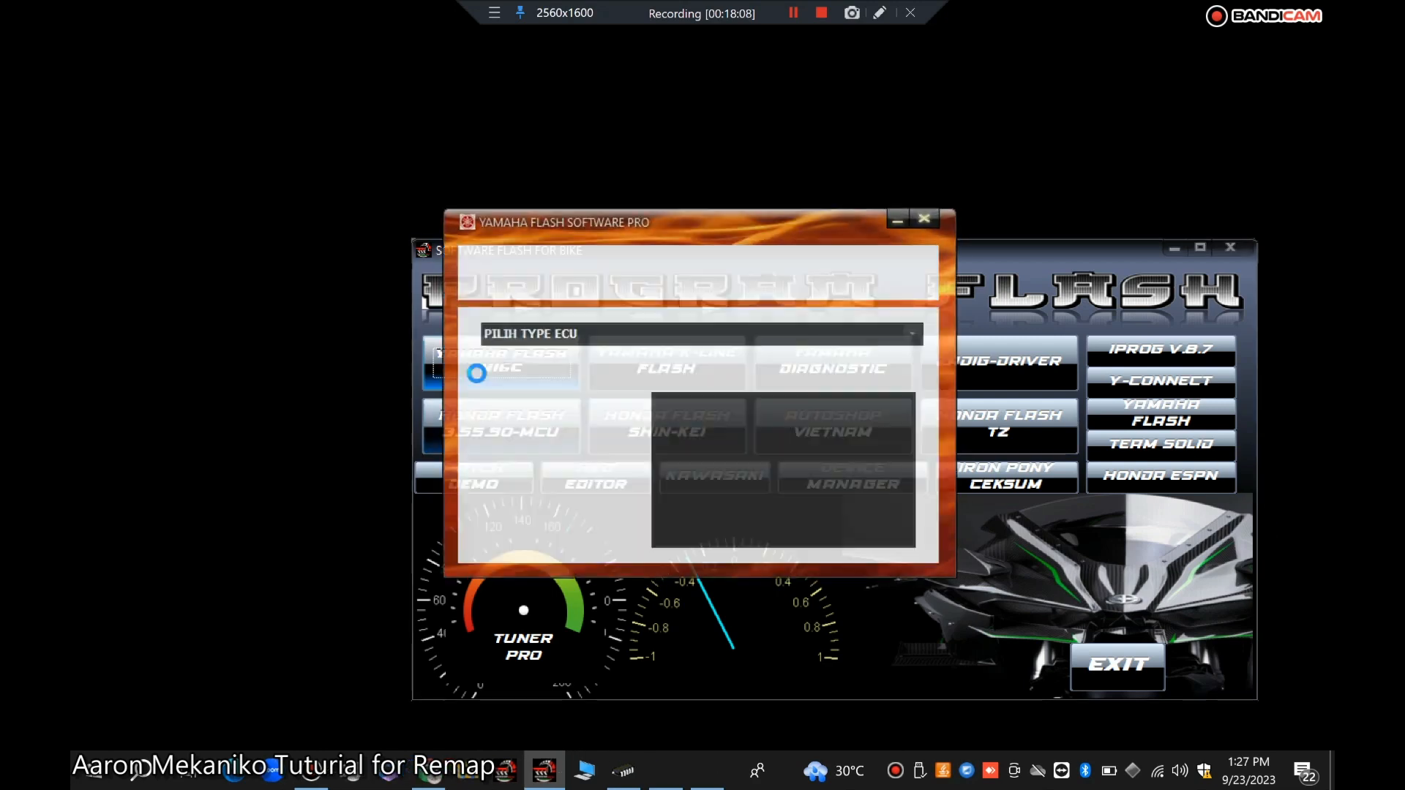
click(920, 334)
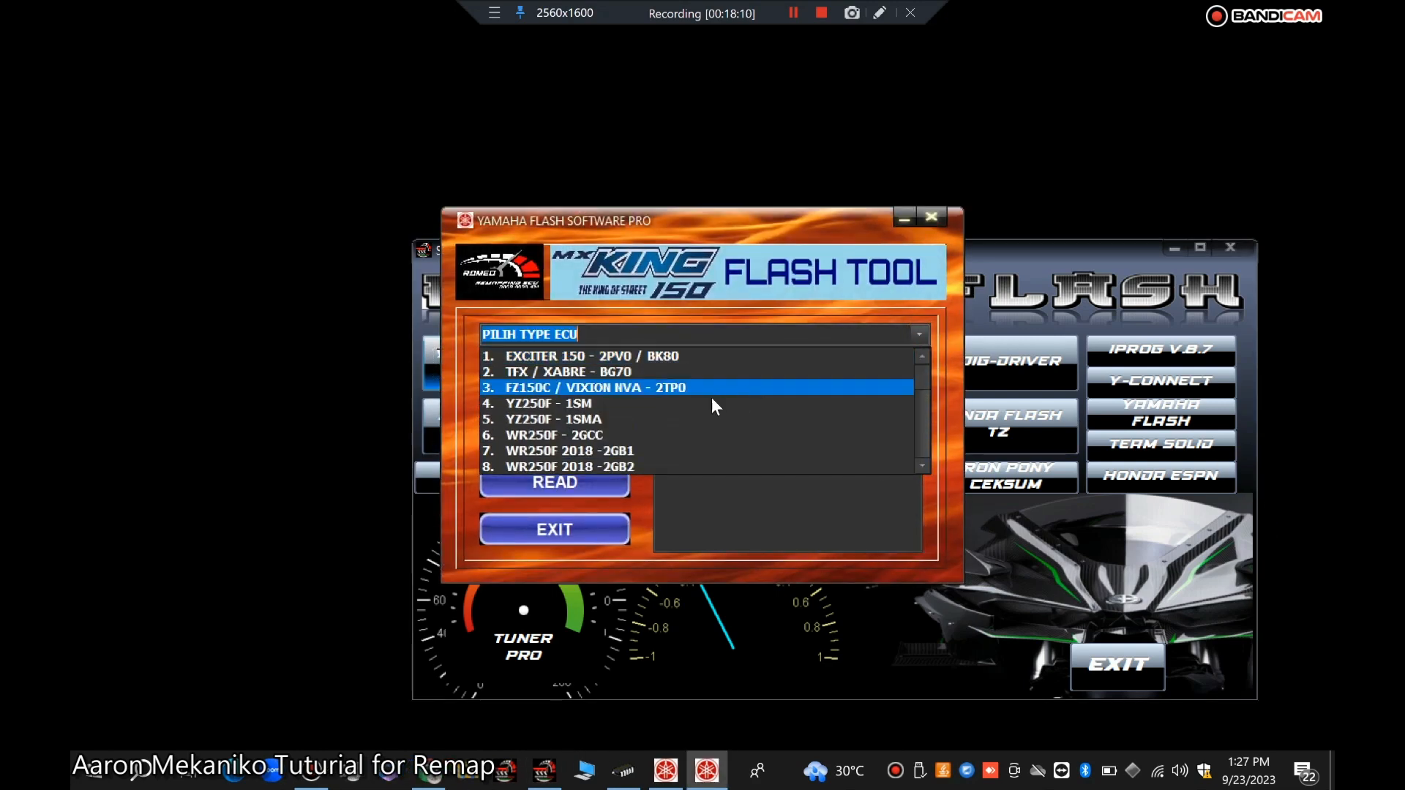
click(920, 462)
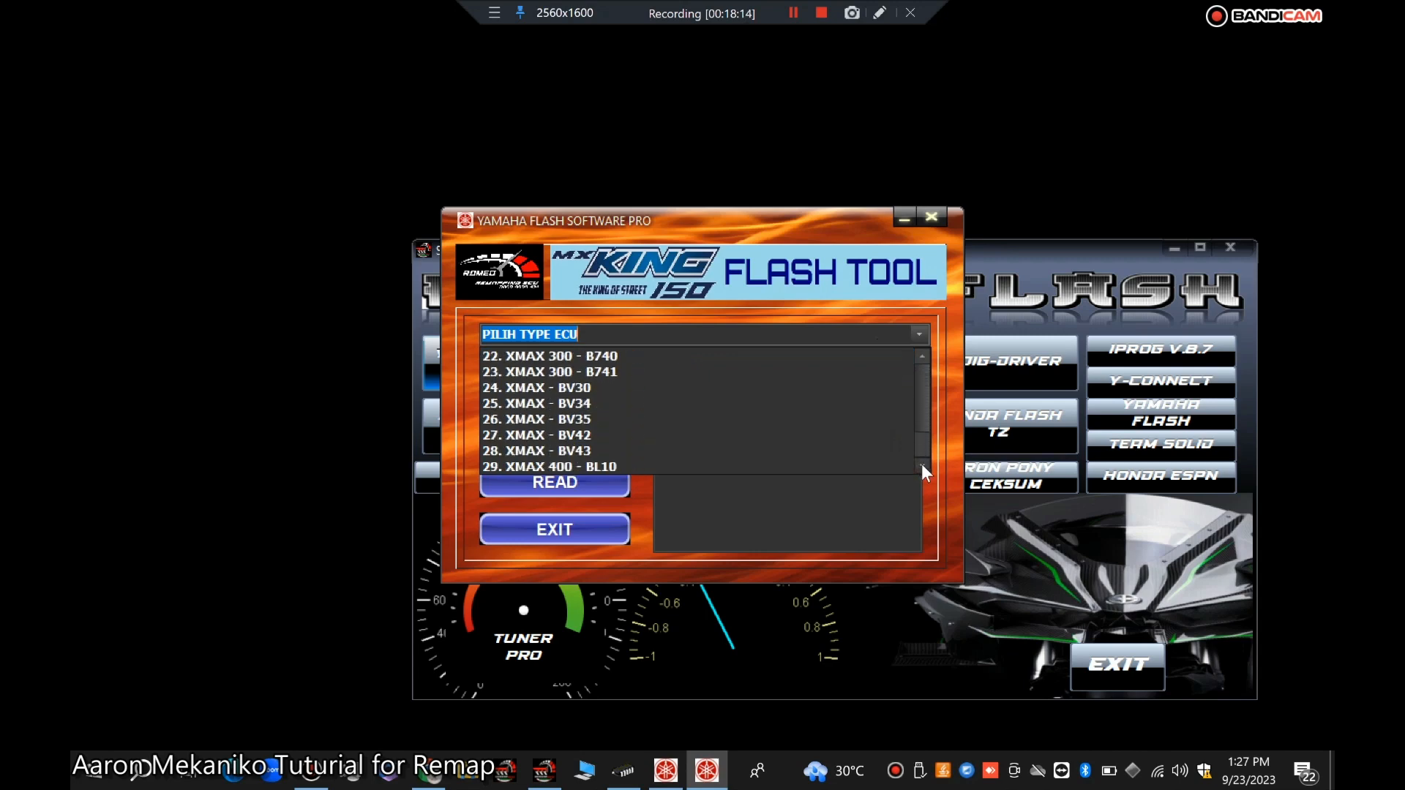
click(936, 214)
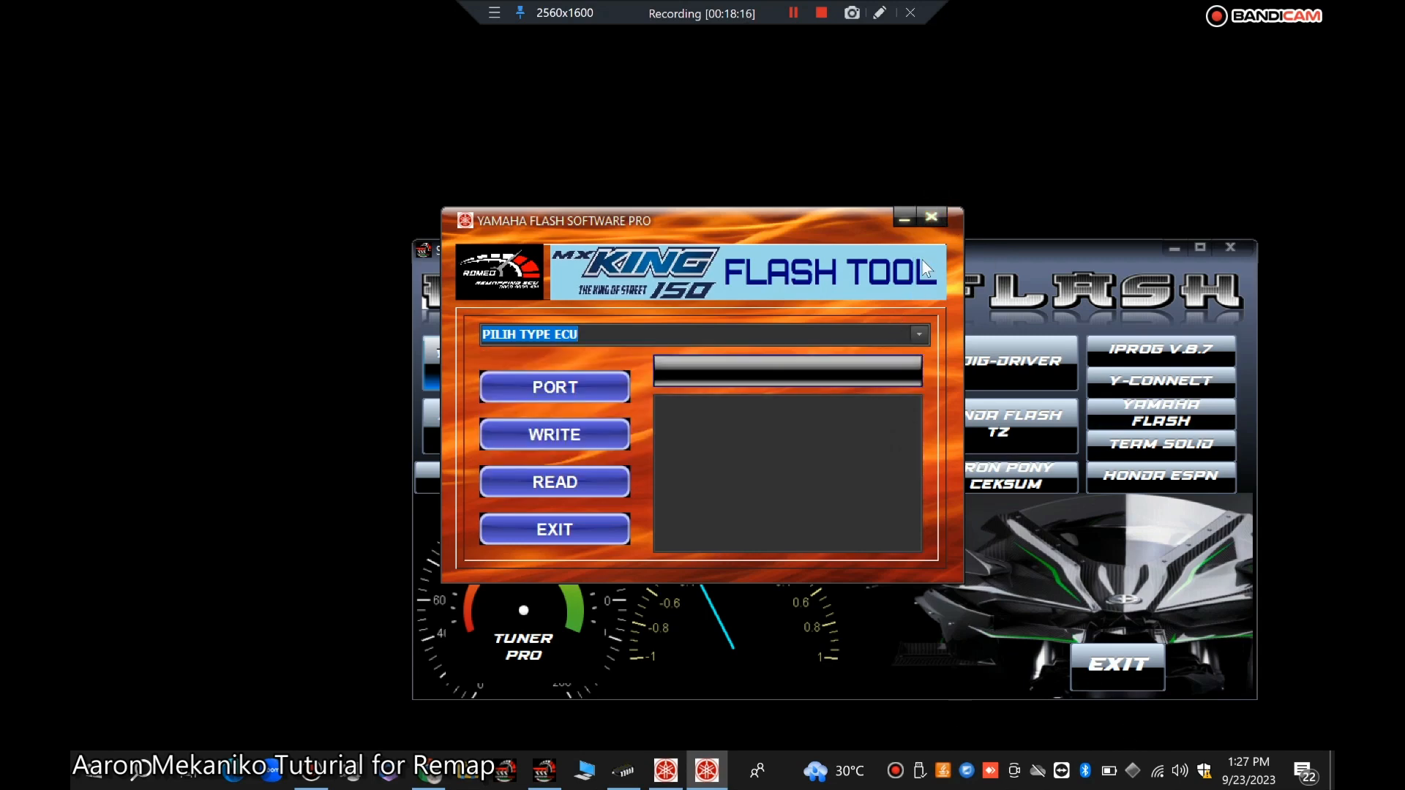
click(927, 217)
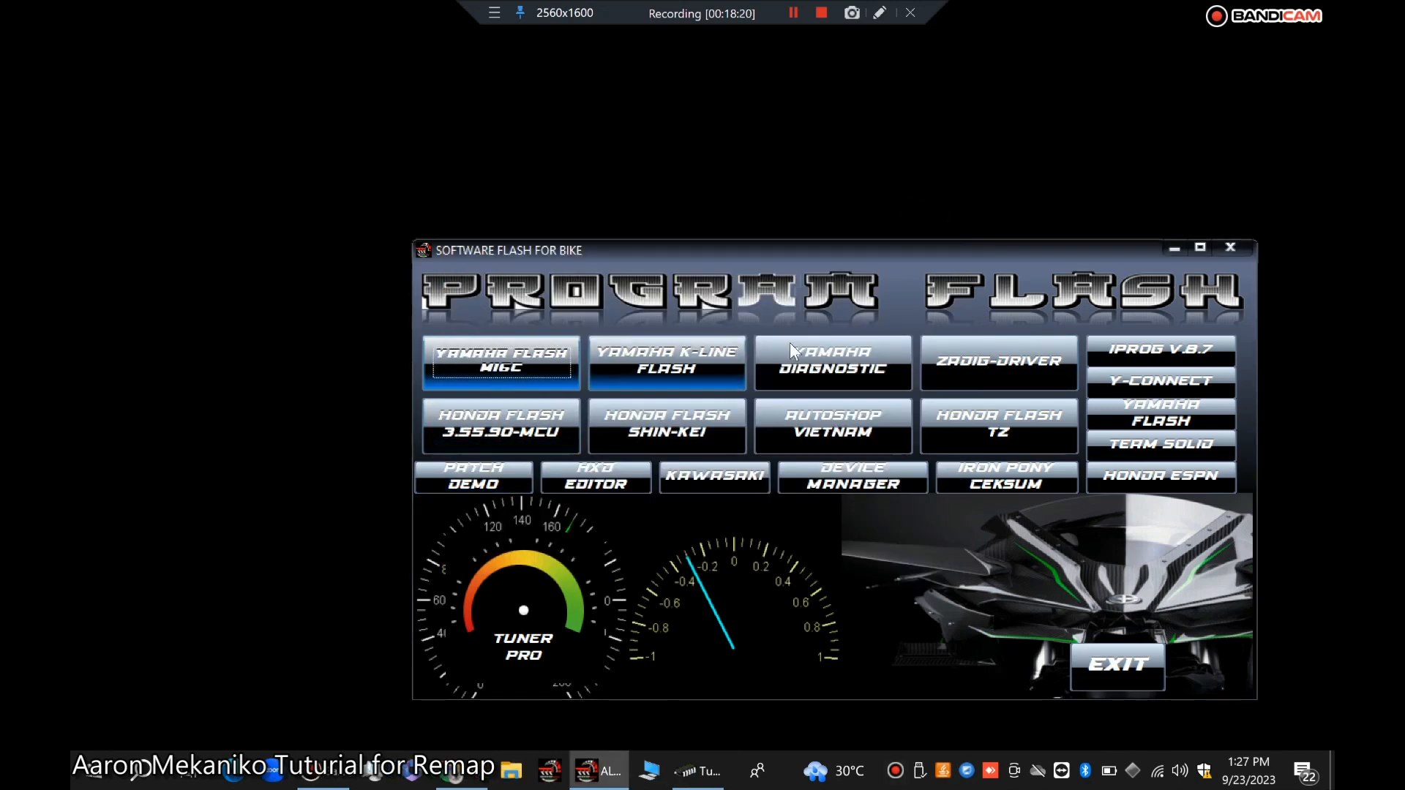
click(1123, 669)
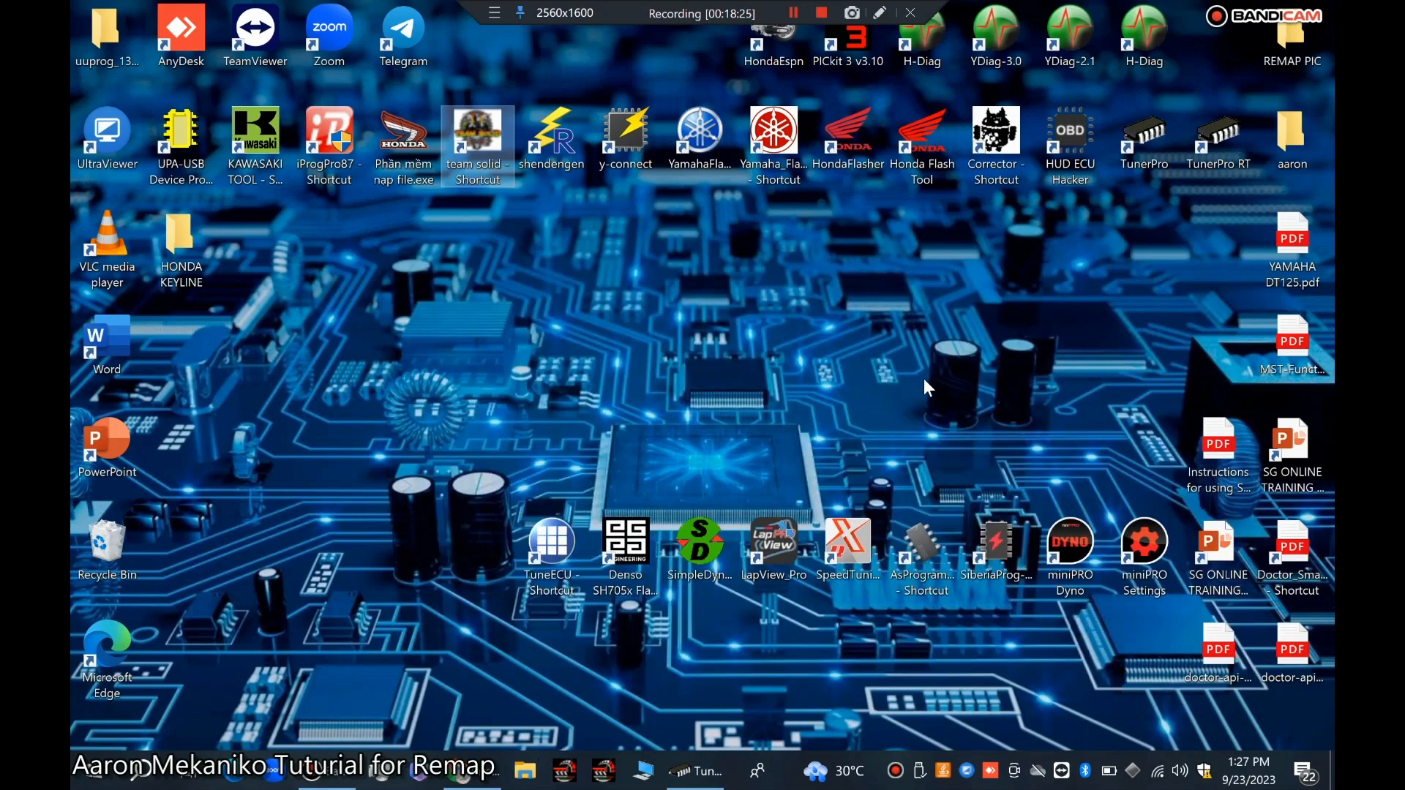